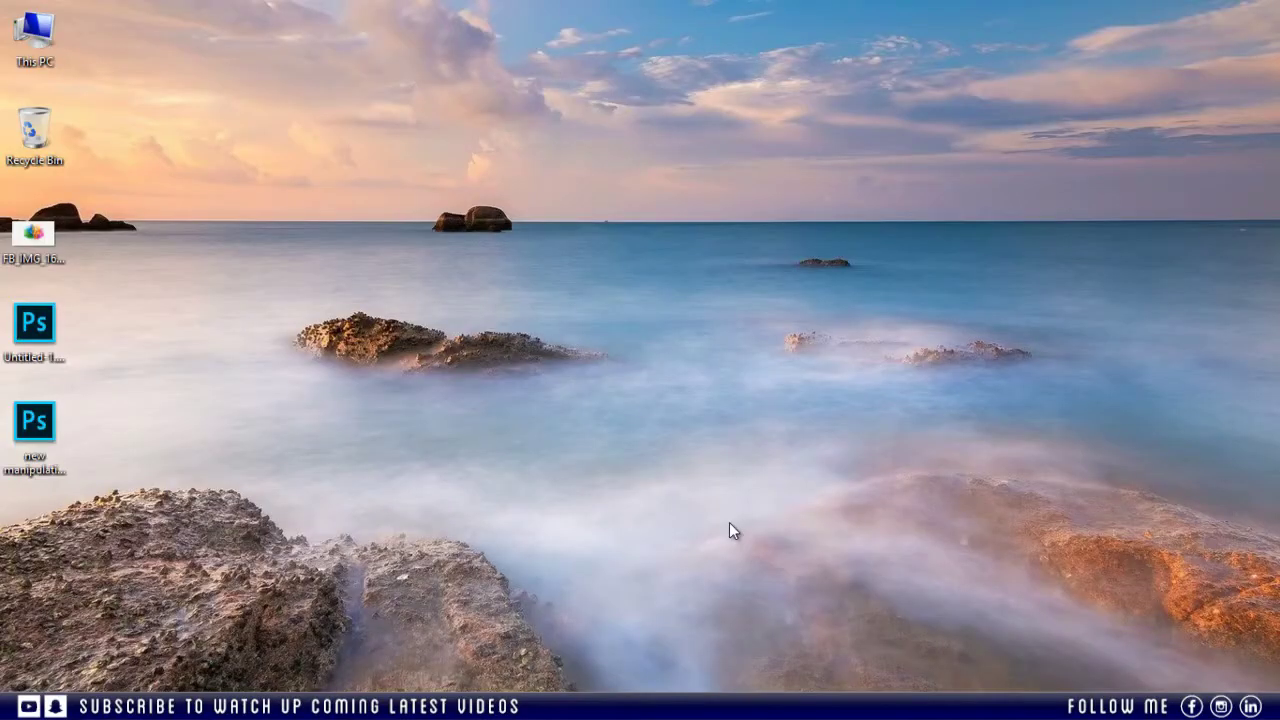
Step: Refresh the desktop and collapse the floating Color panel
right_click(729, 522)
click(770, 362)
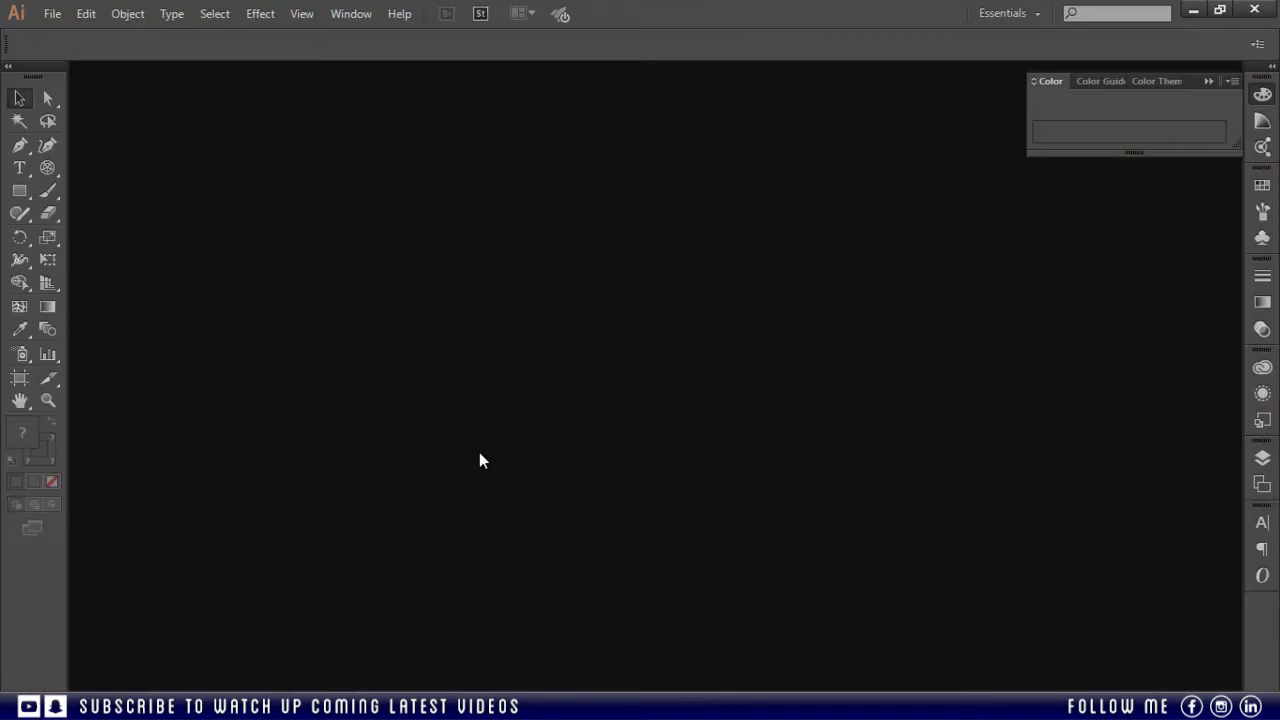
click(1207, 82)
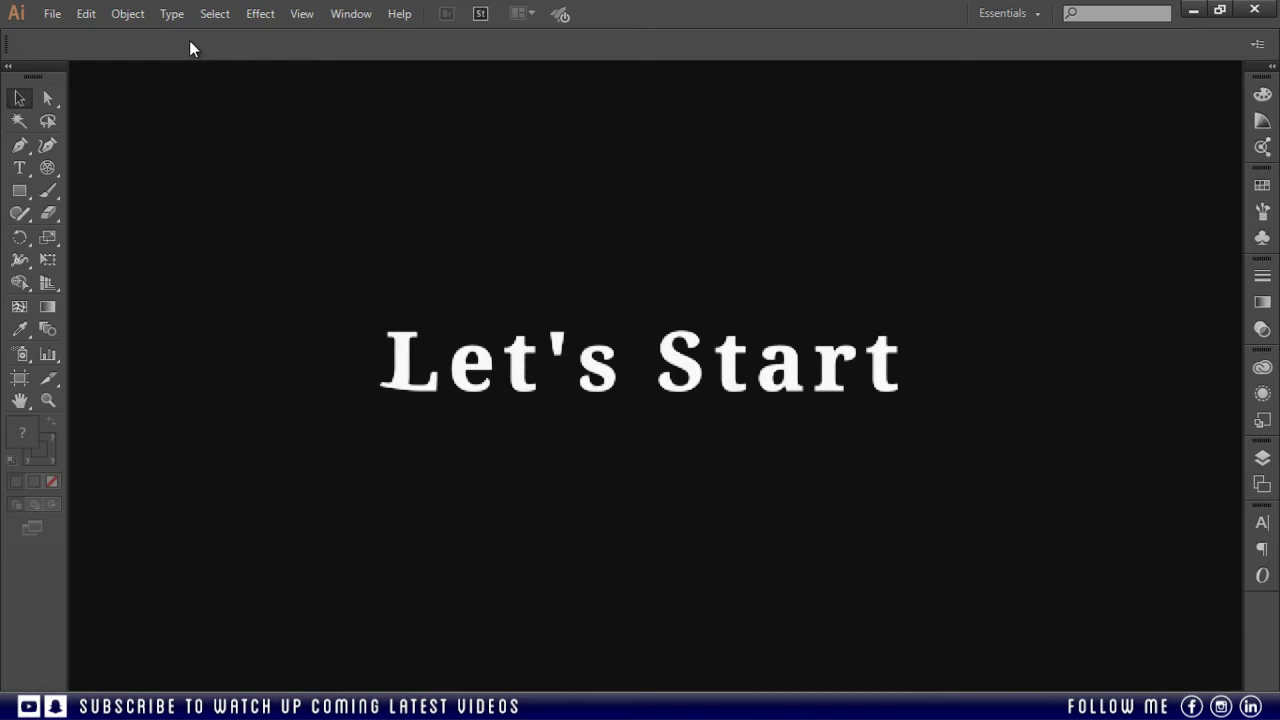
Step: Create a new document from the A4 Print preset, 210 × 297 mm in CMYK
click(52, 13)
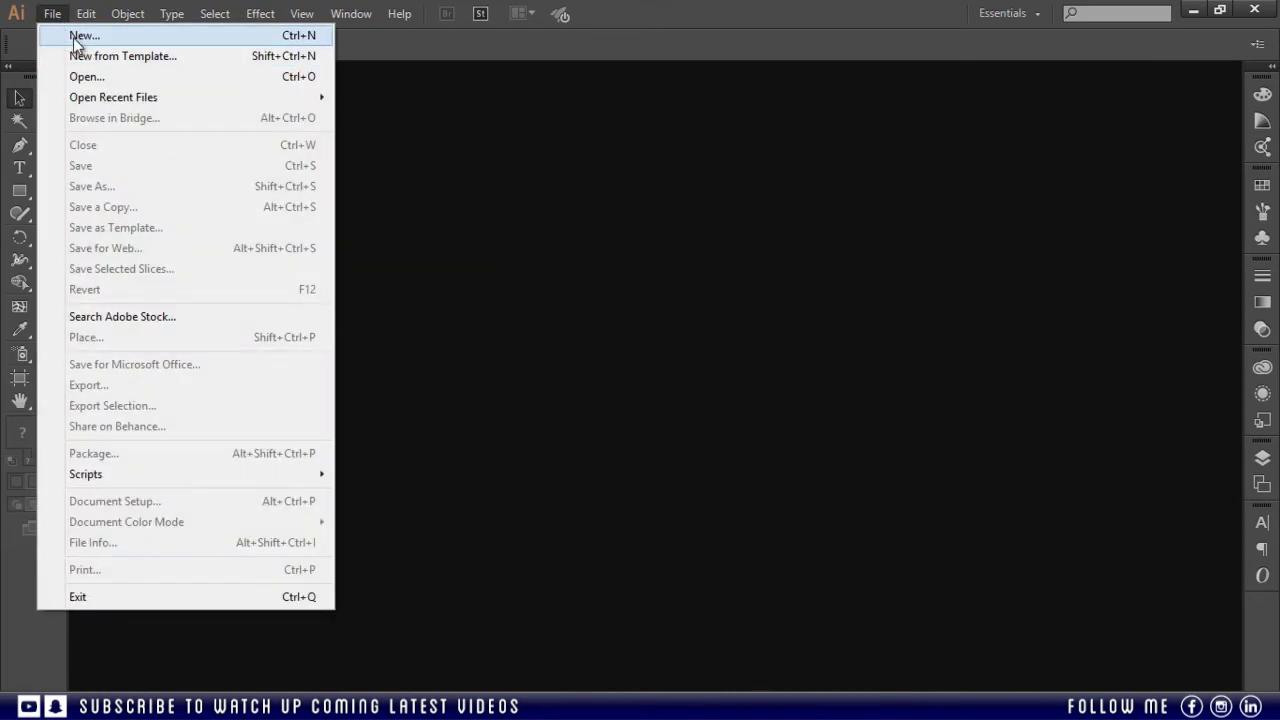
click(73, 37)
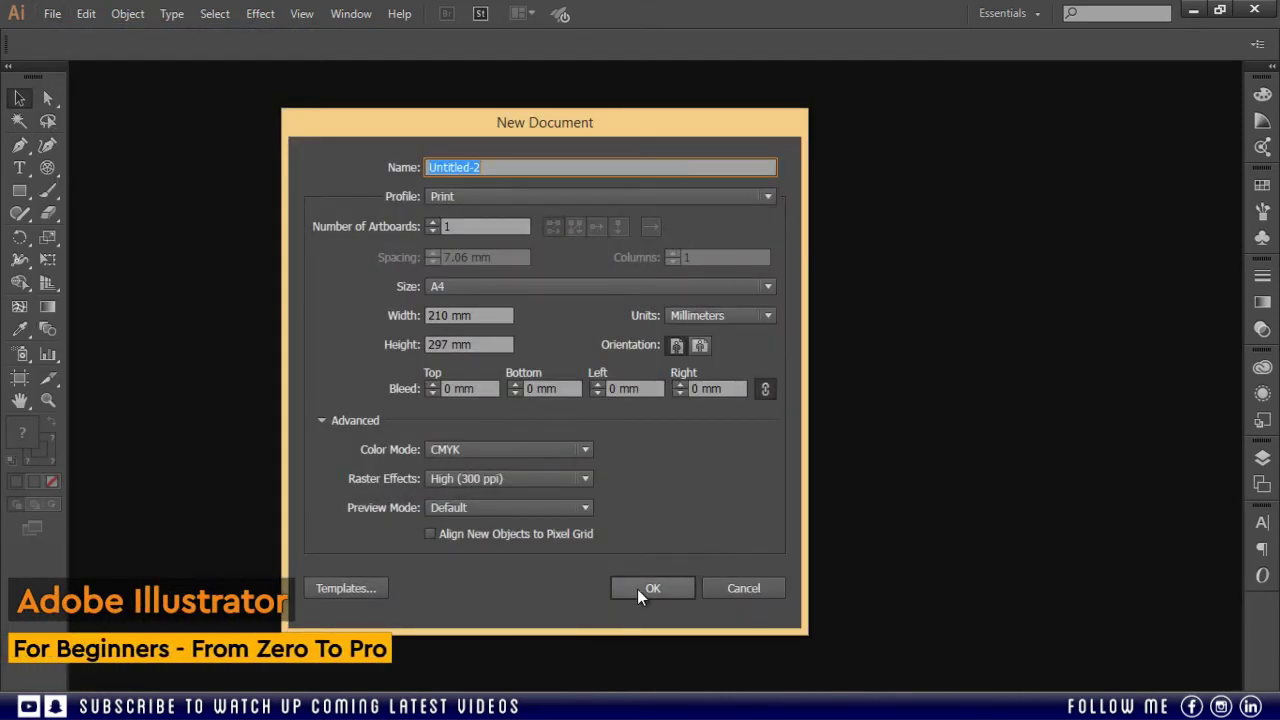
click(637, 589)
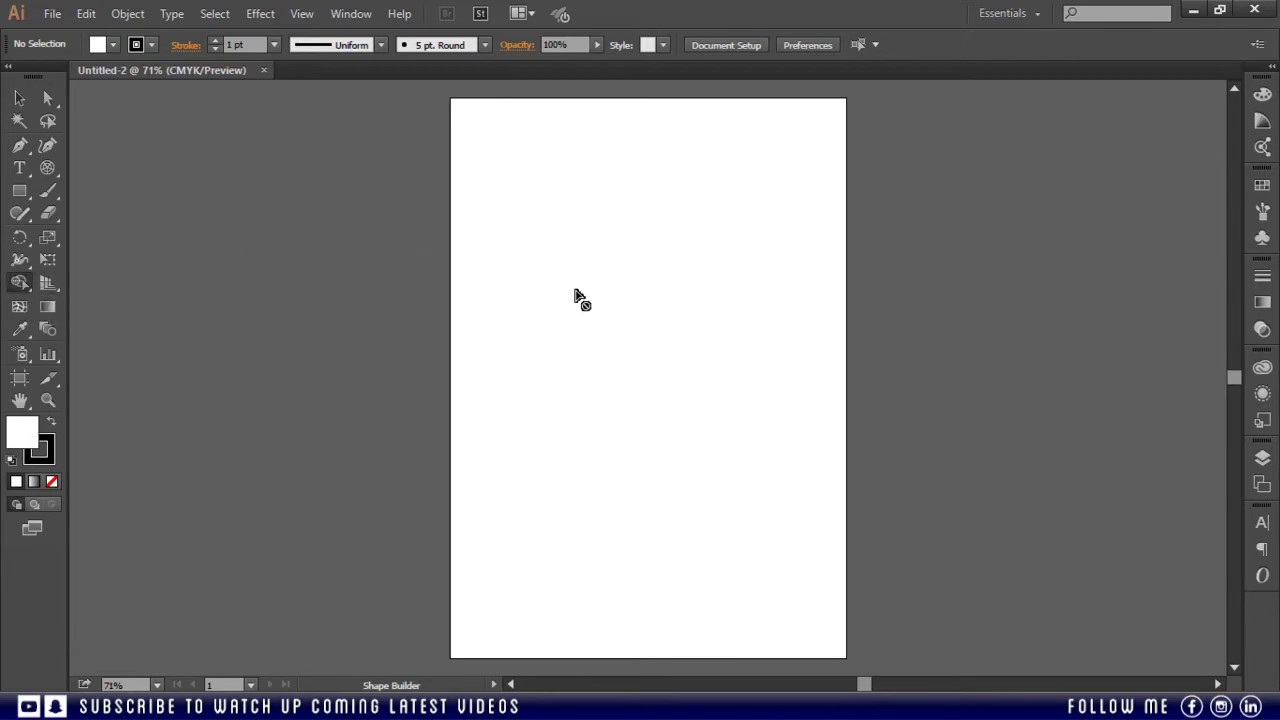
Step: Draw a circle near the page's upper left and give it a dark grey 3A3A3A fill
right_click(29, 198)
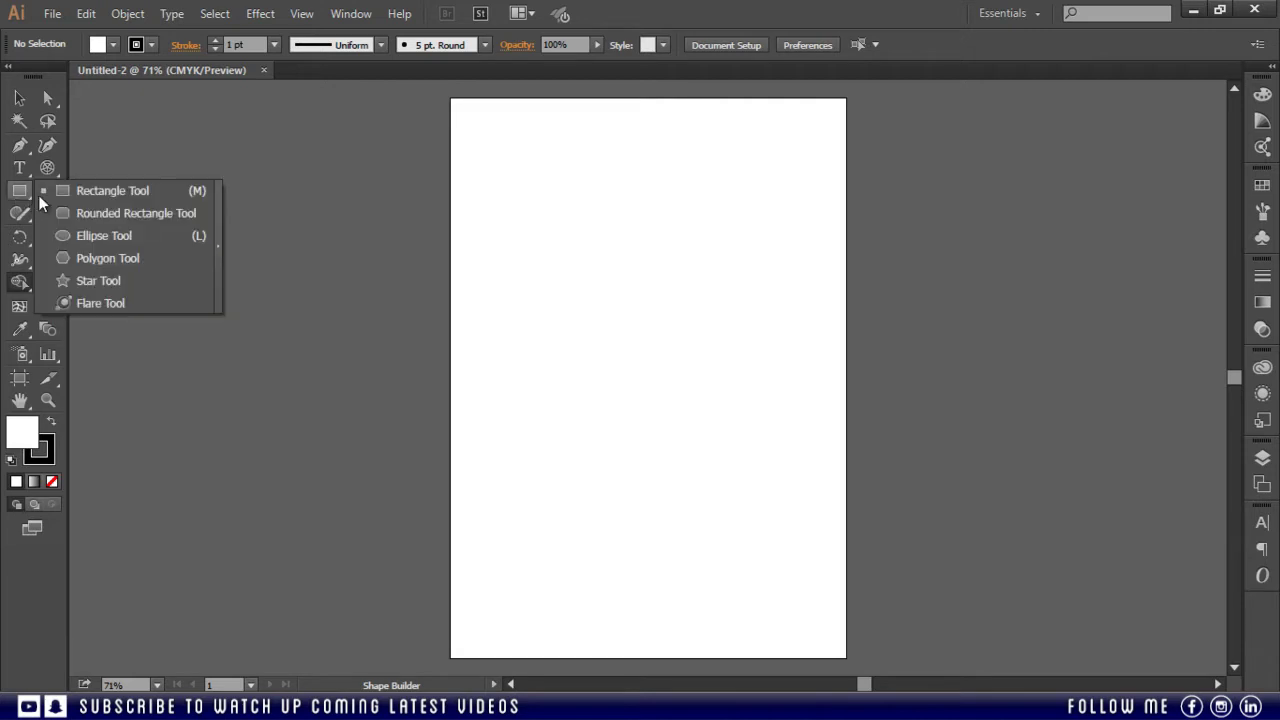
click(90, 242)
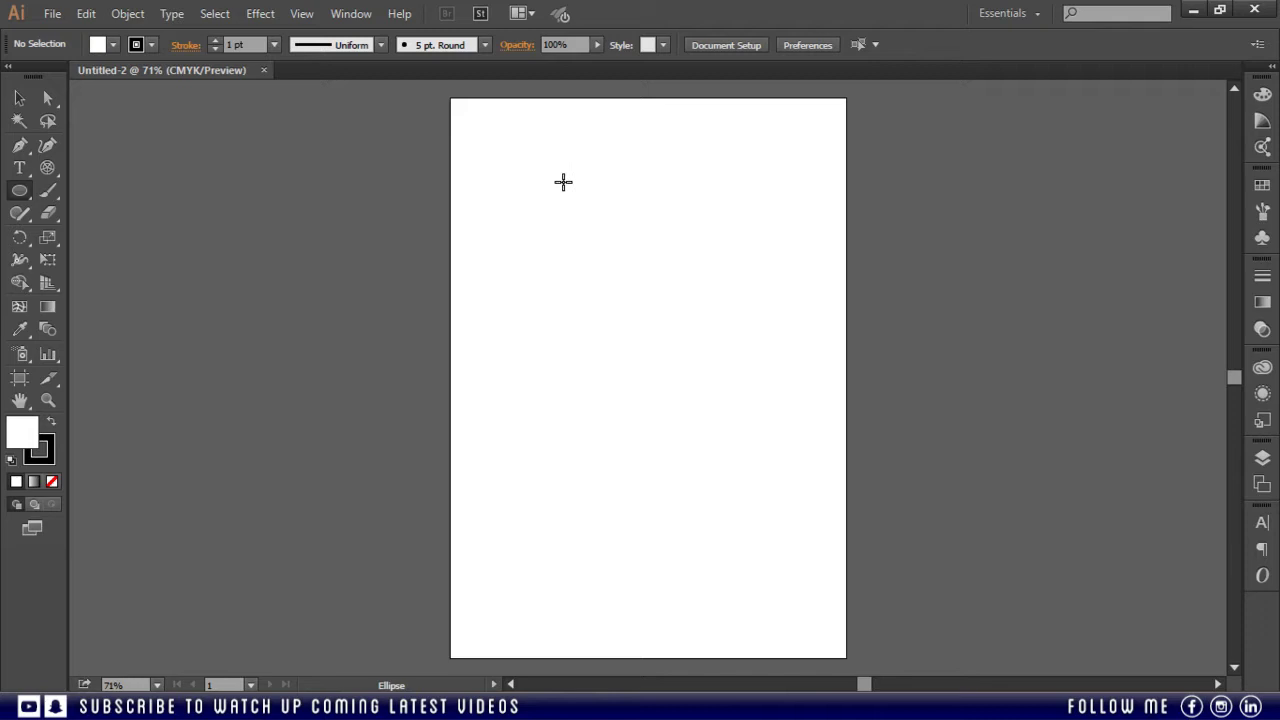
drag(563, 182, 617, 272)
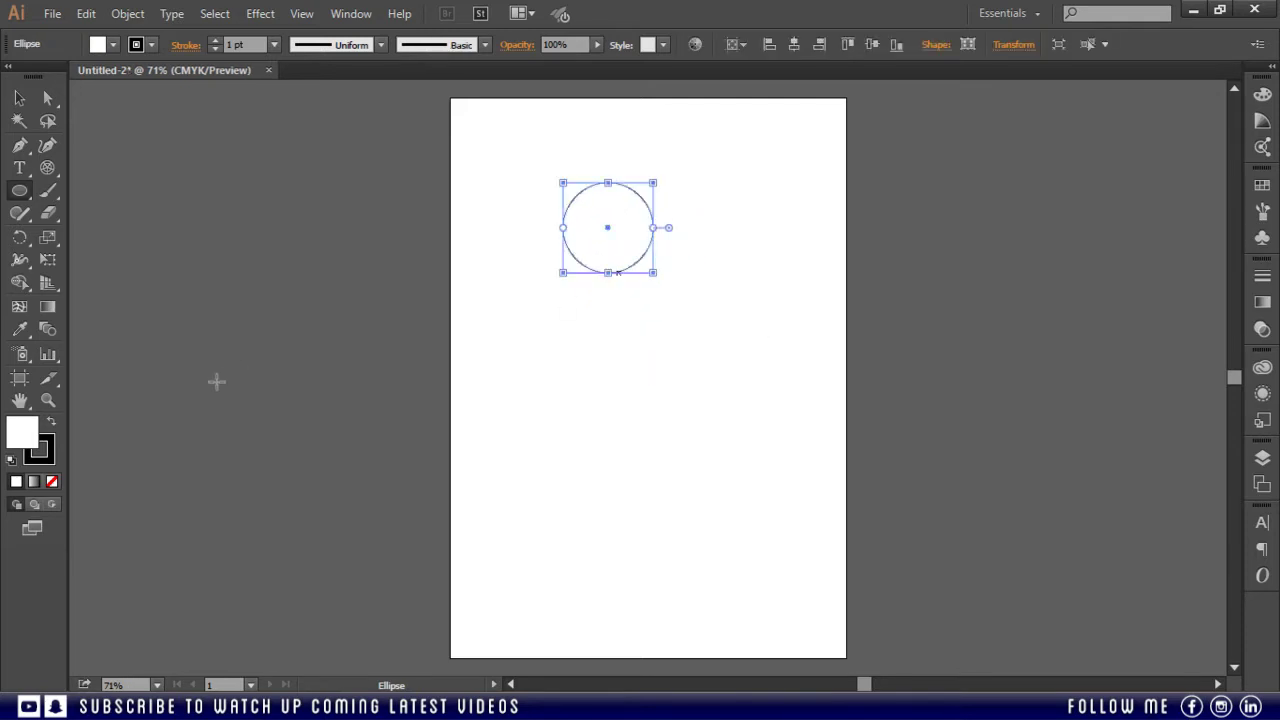
click(18, 96)
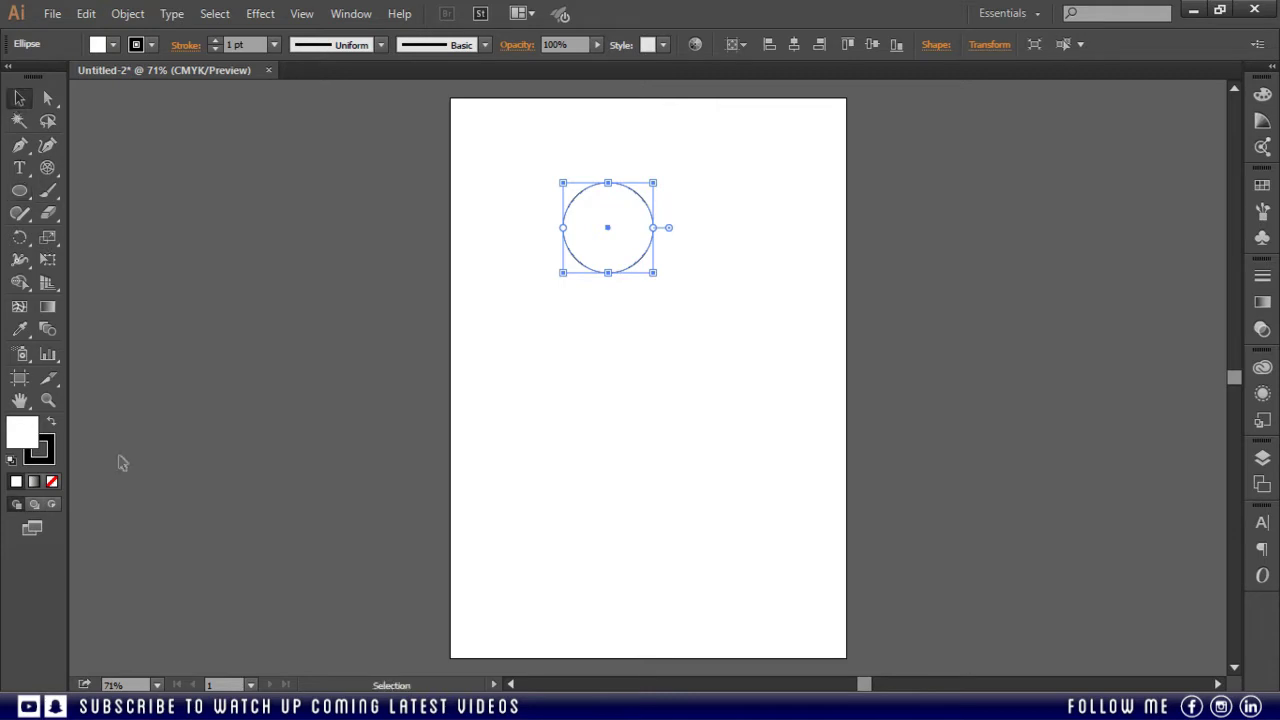
double_click(15, 440)
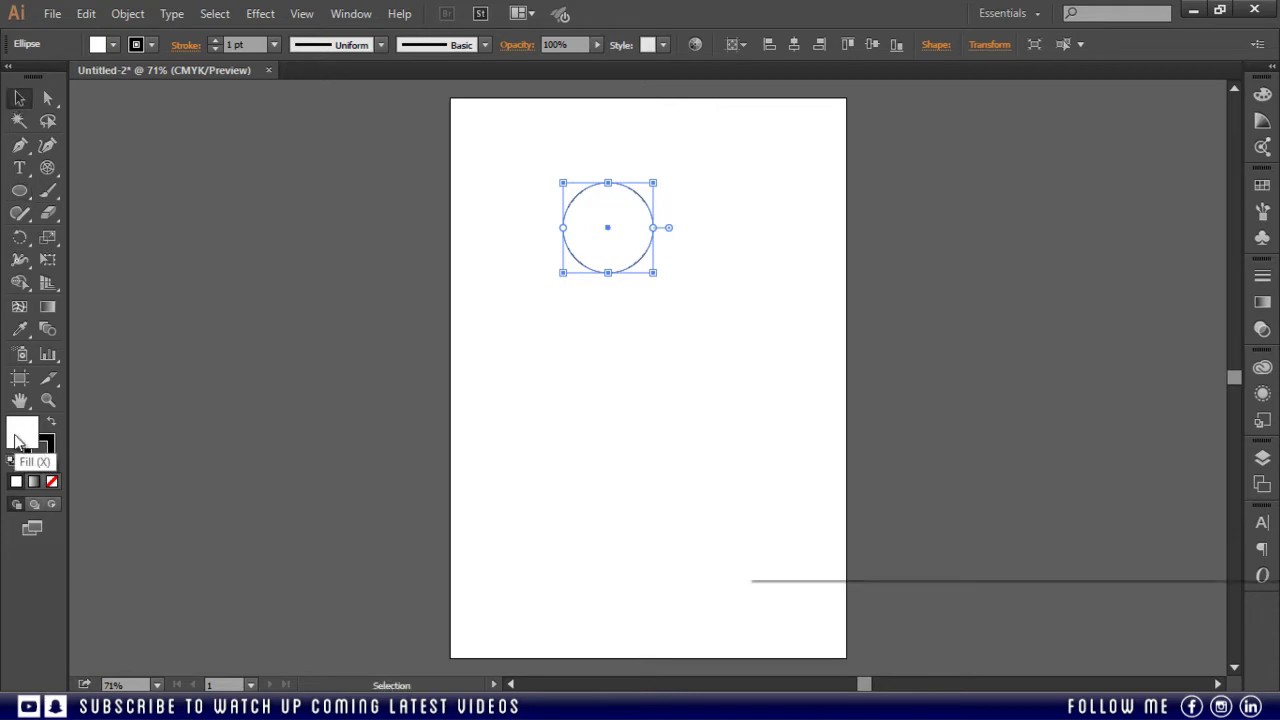
drag(812, 401, 754, 460)
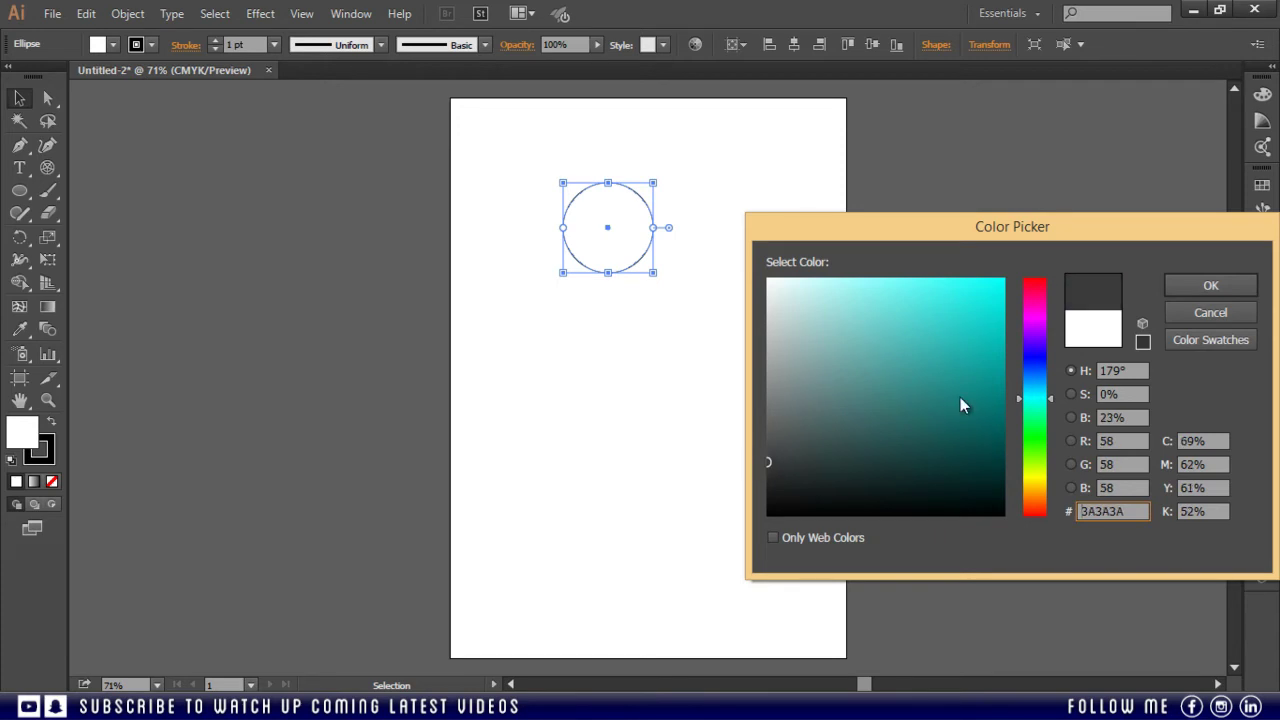
click(1230, 290)
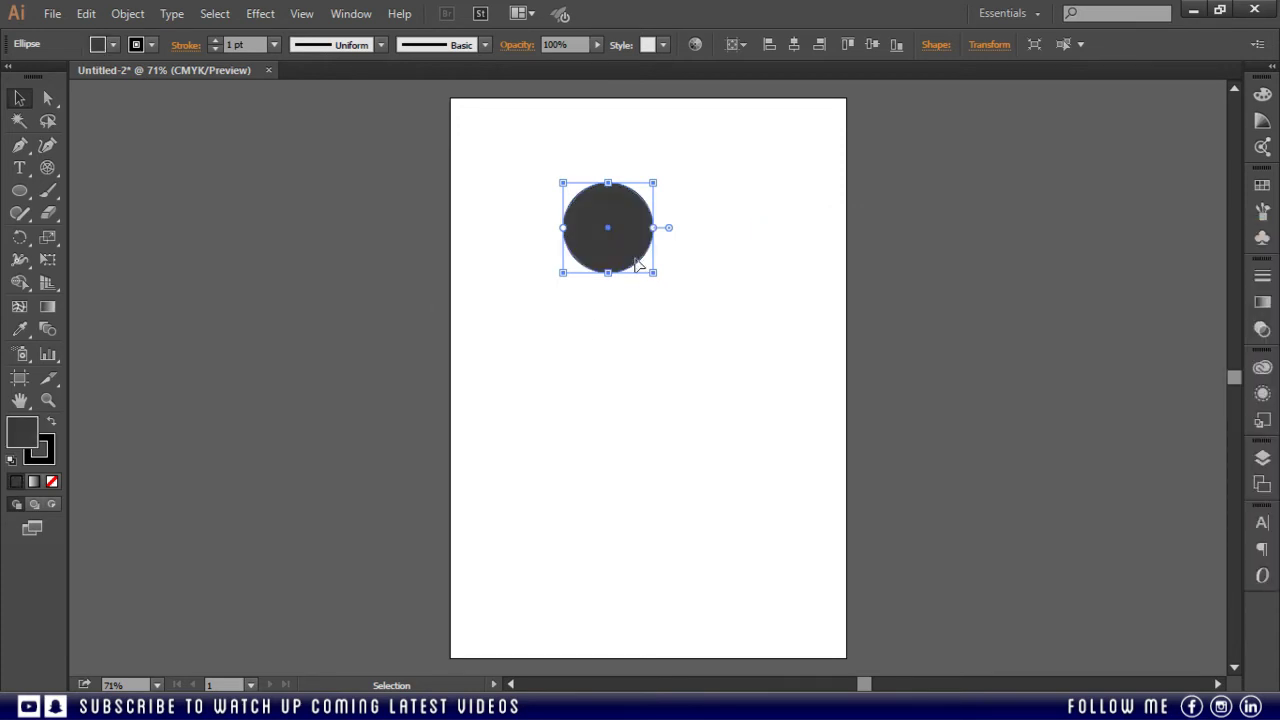
Step: Duplicate the circle, recolour the copy 757575 grey, and overlap it on the dark circle
drag(636, 263, 585, 270)
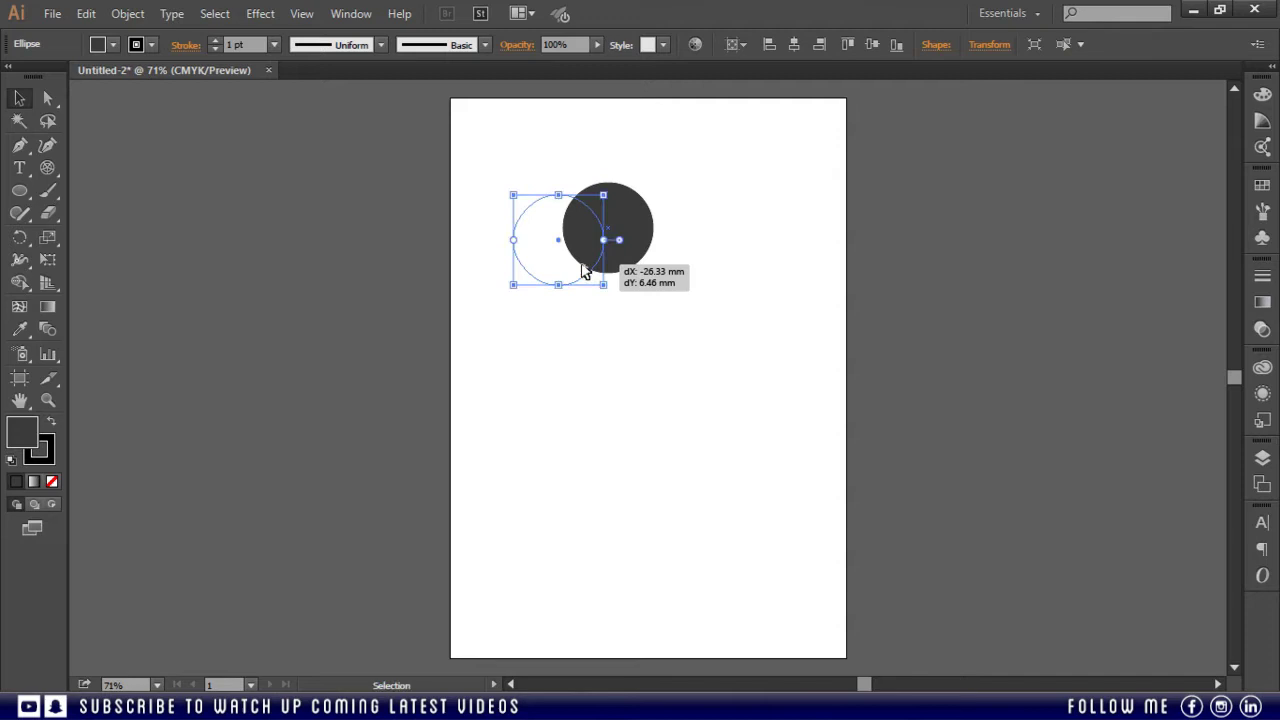
mouse_move(698, 272)
mouse_down()
mouse_move(602, 295)
mouse_move(603, 257)
mouse_move(689, 269)
mouse_move(681, 290)
mouse_up()
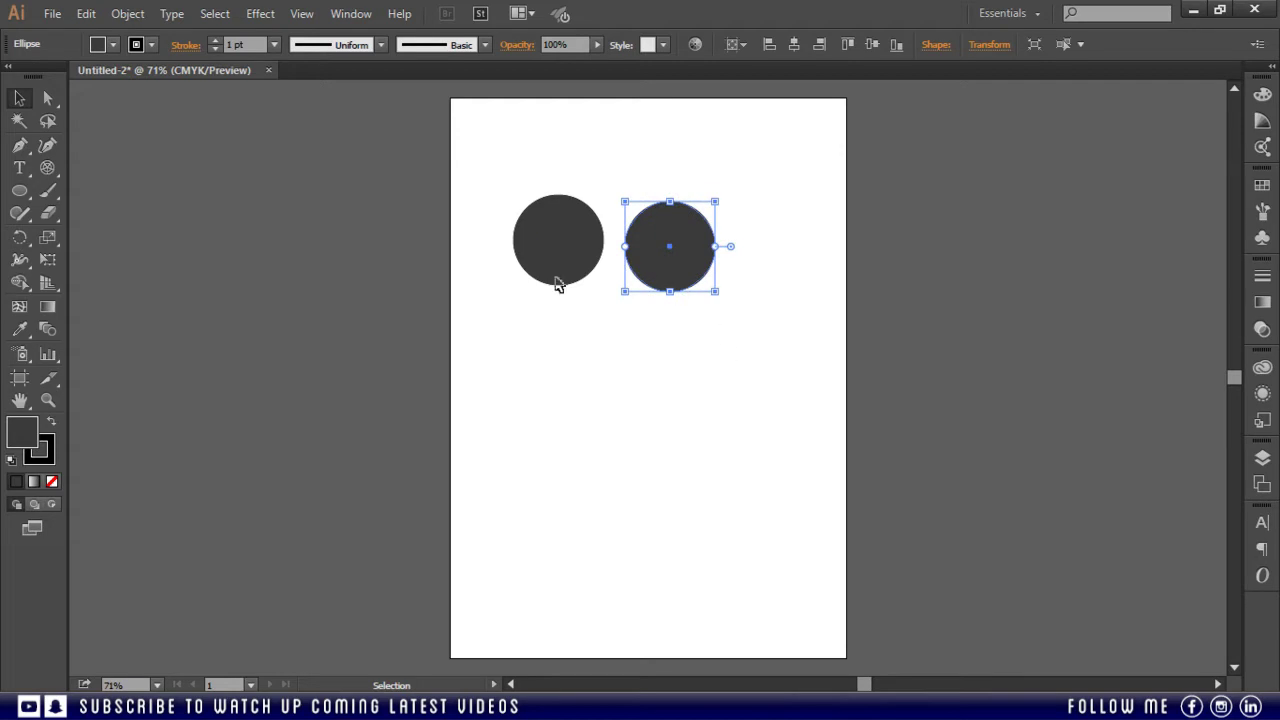
double_click(31, 440)
drag(768, 458, 769, 407)
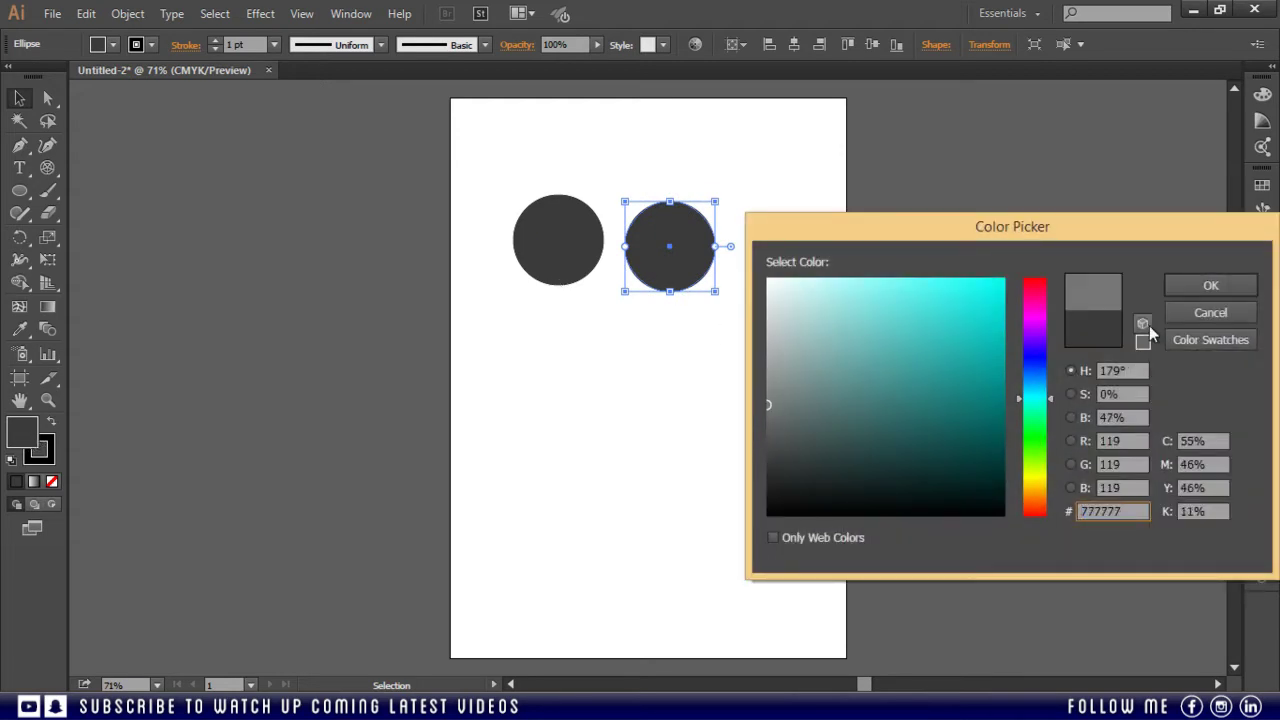
click(1208, 285)
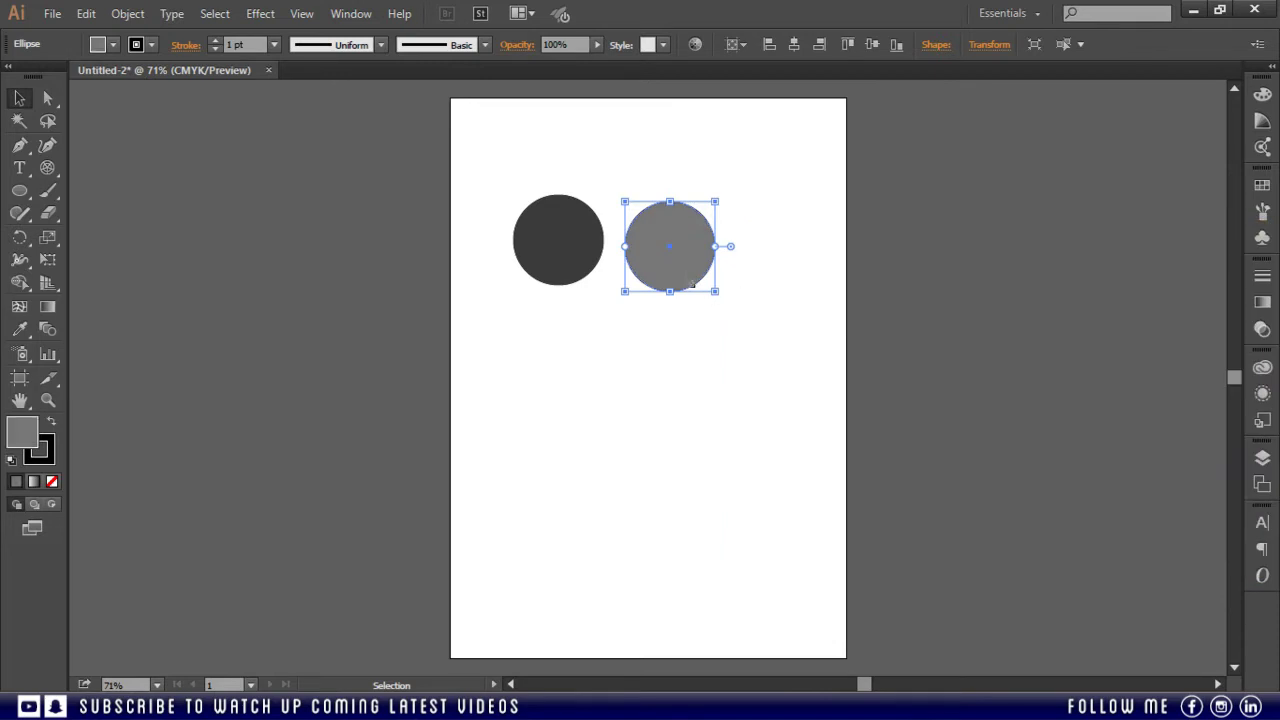
drag(670, 246, 606, 266)
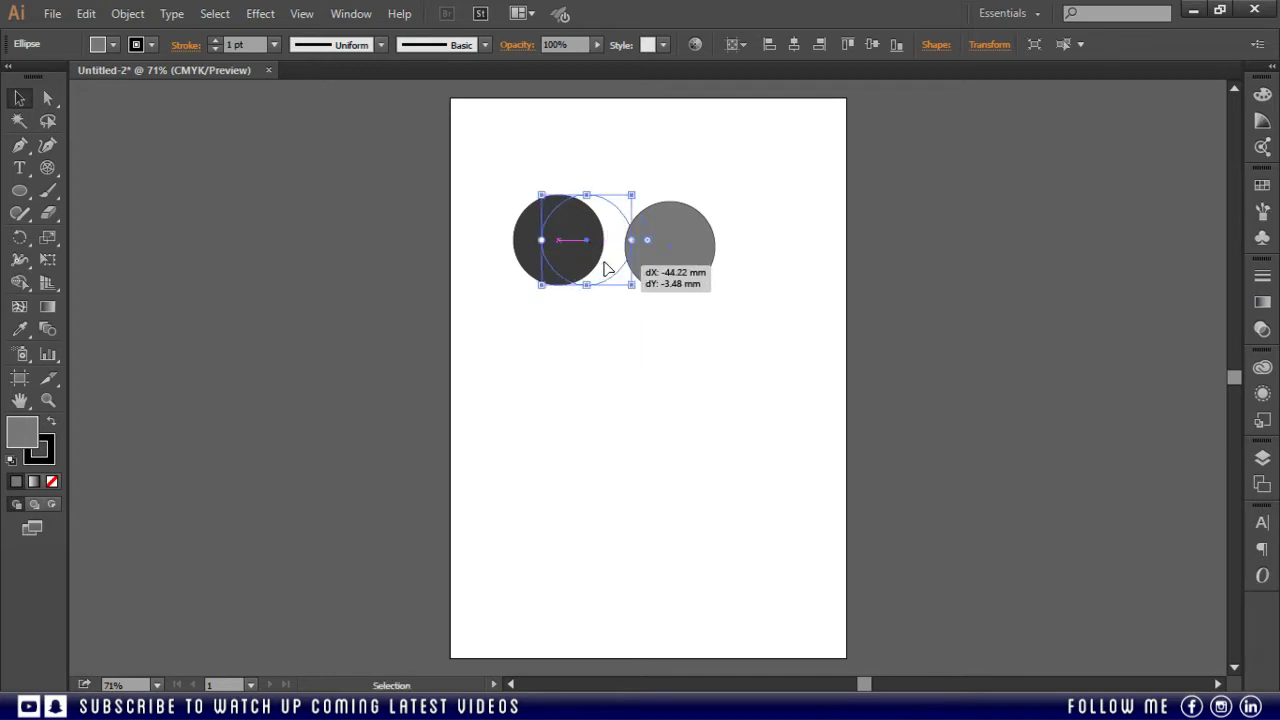
Step: Zoom in on the circles, then zoom back out to 150% and centre the page
click(600, 388)
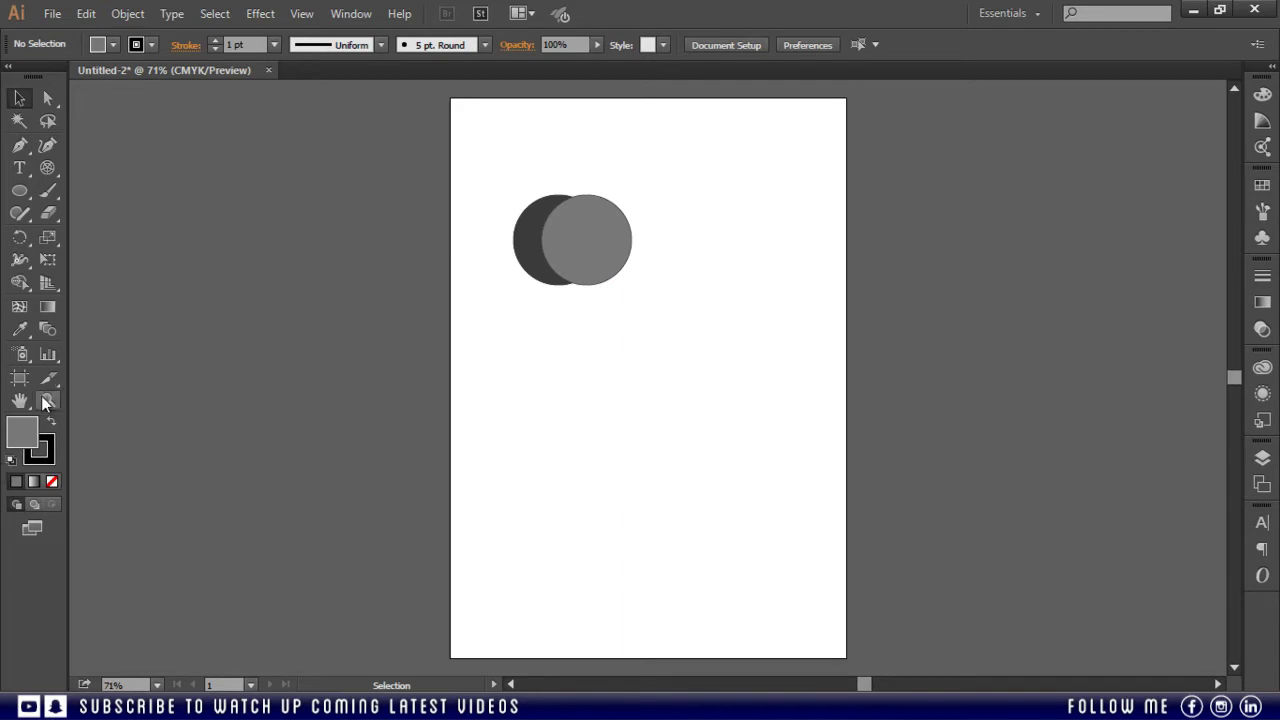
click(47, 400)
drag(450, 186, 625, 272)
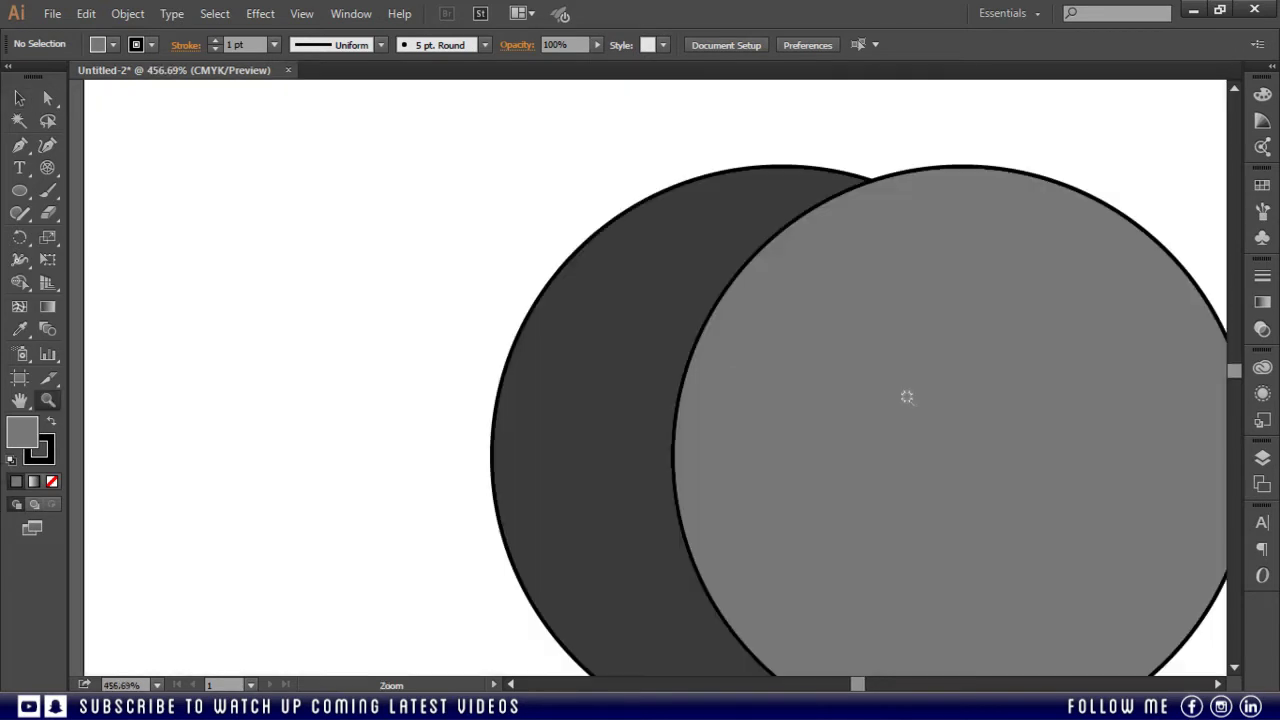
alt+click(709, 332)
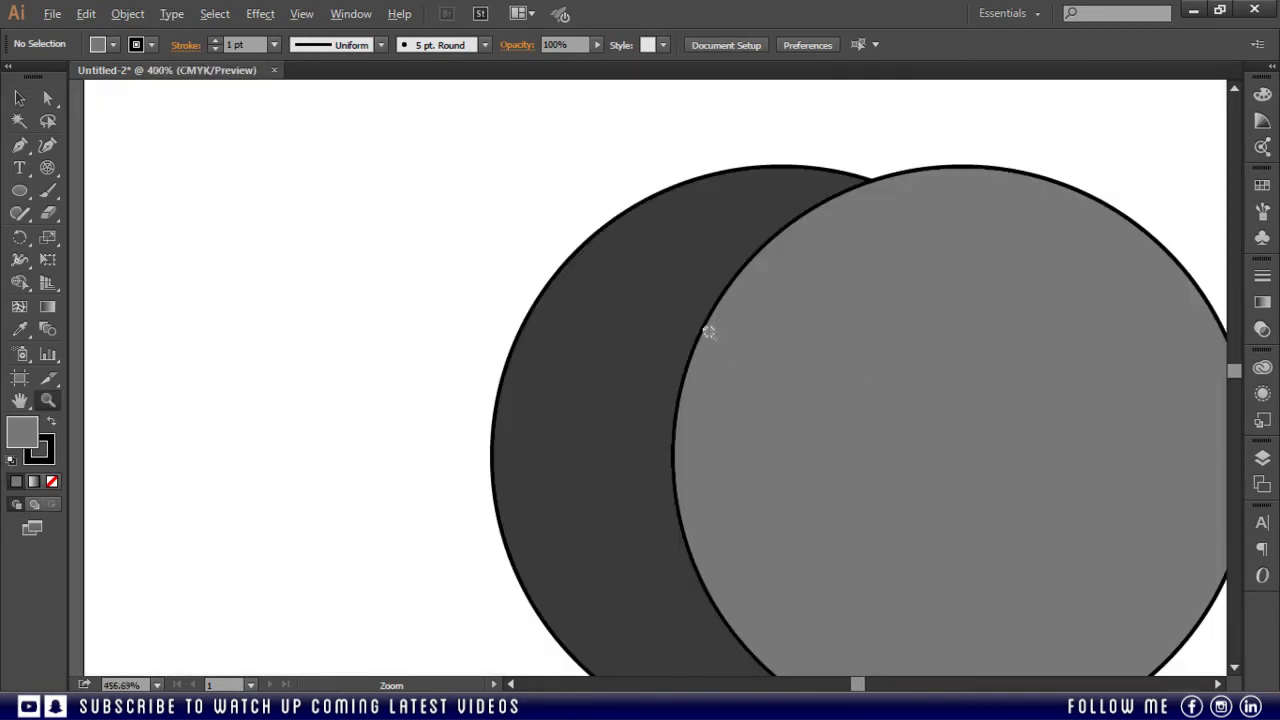
alt+click(709, 332)
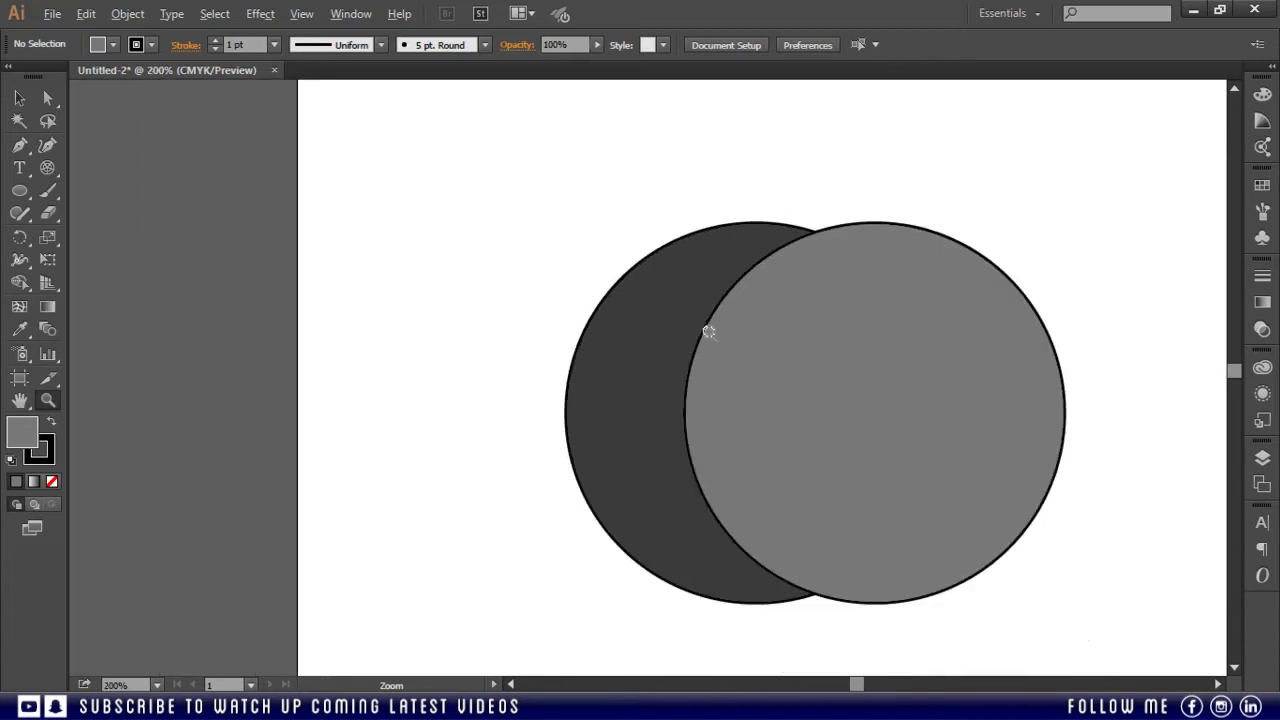
alt+click(709, 332)
alt+click(709, 332)
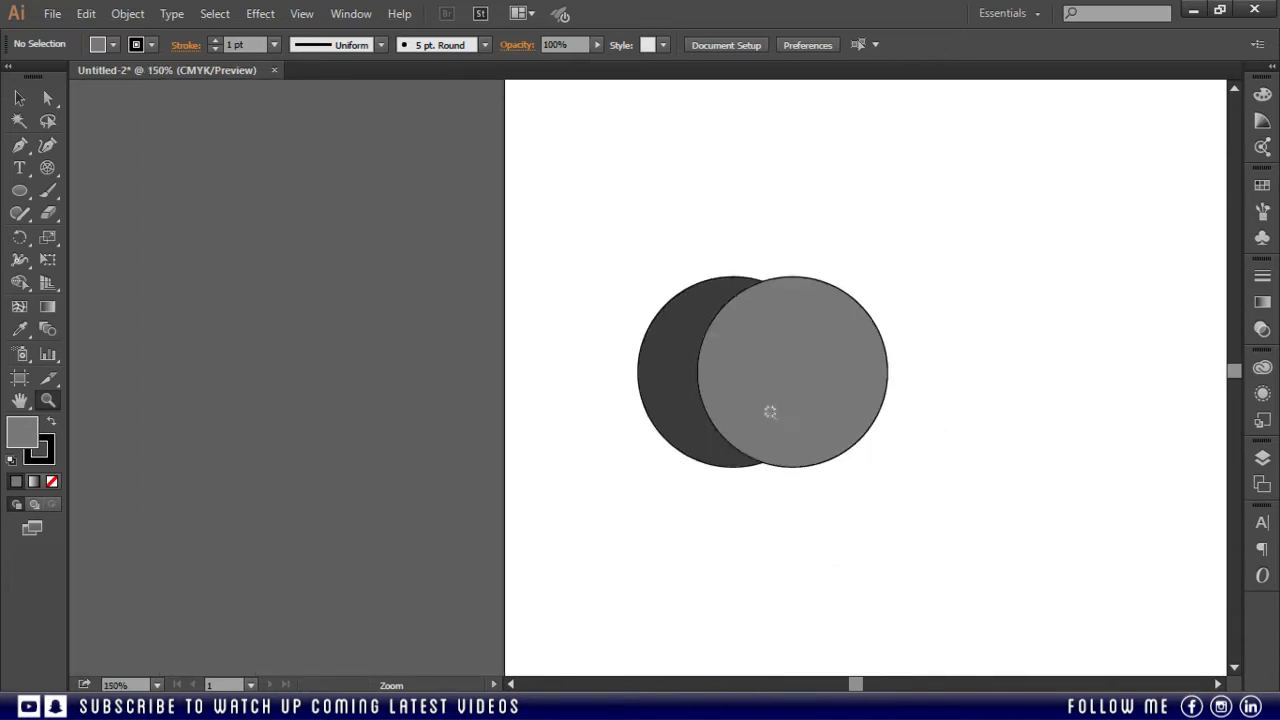
drag(920, 477, 574, 423)
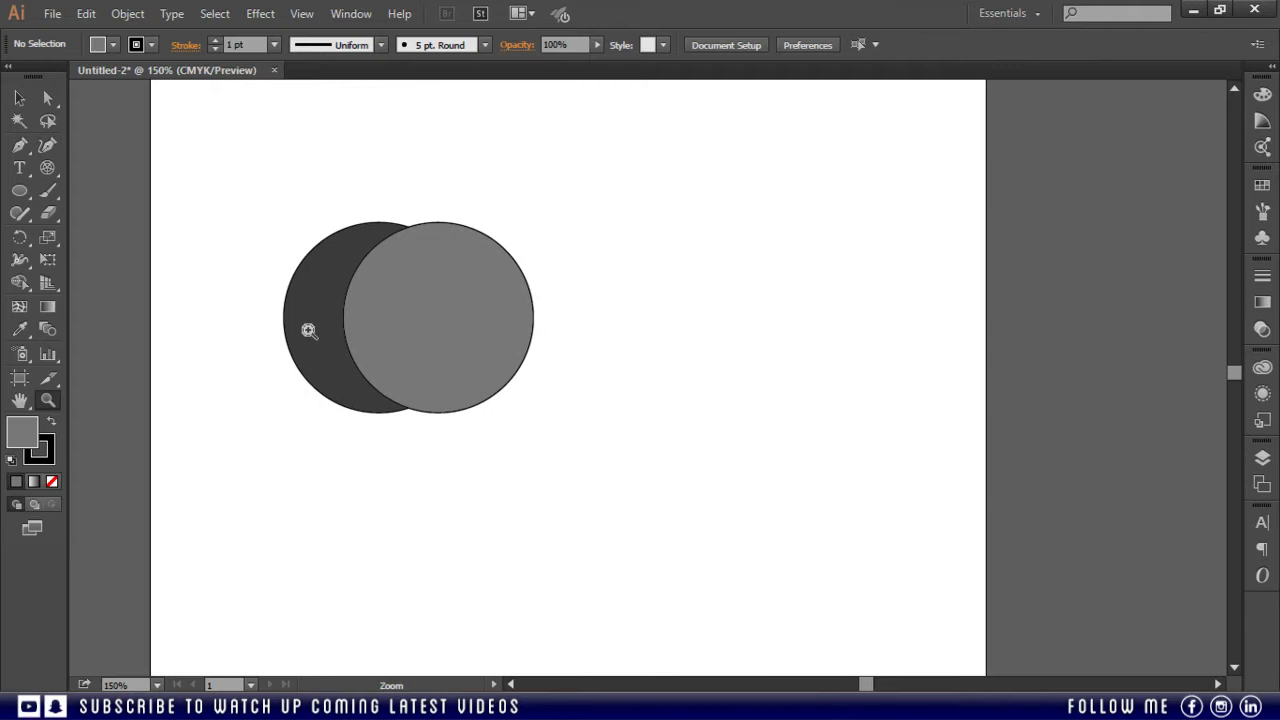
Step: Marquee-select both circles, shift them slightly right, and reselect them together
click(20, 98)
drag(240, 183, 594, 466)
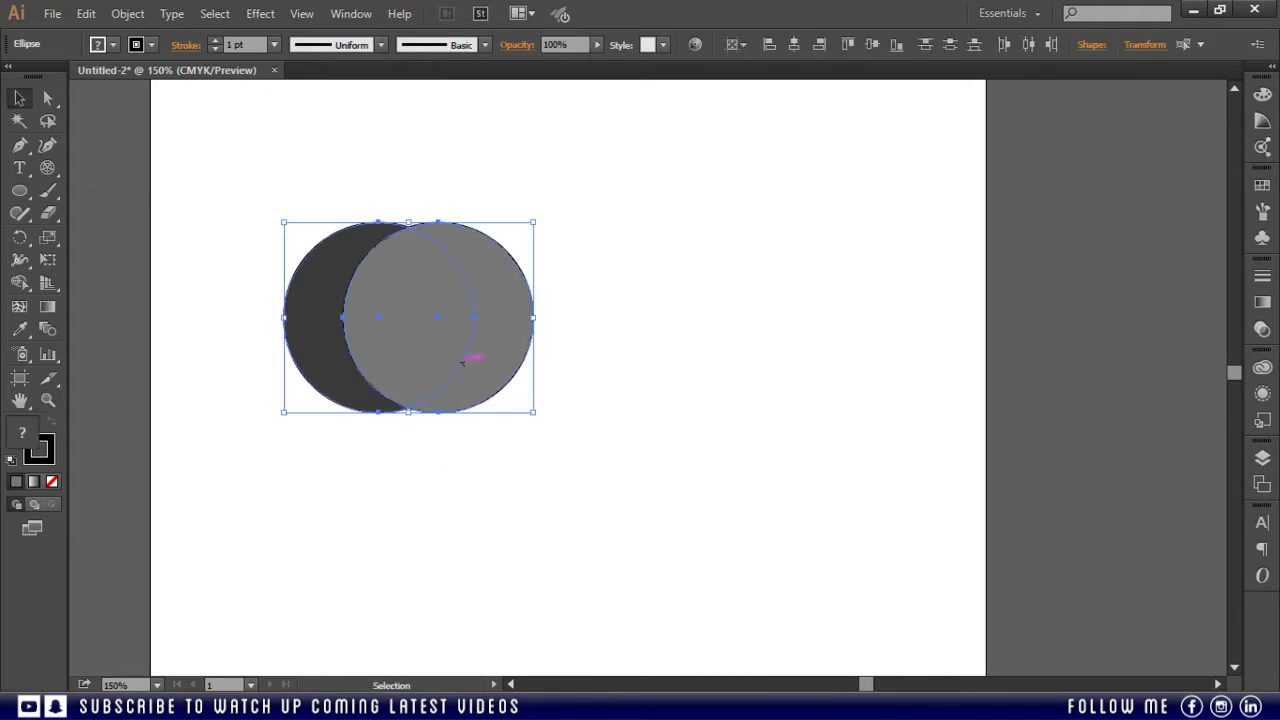
drag(468, 360, 614, 372)
click(557, 509)
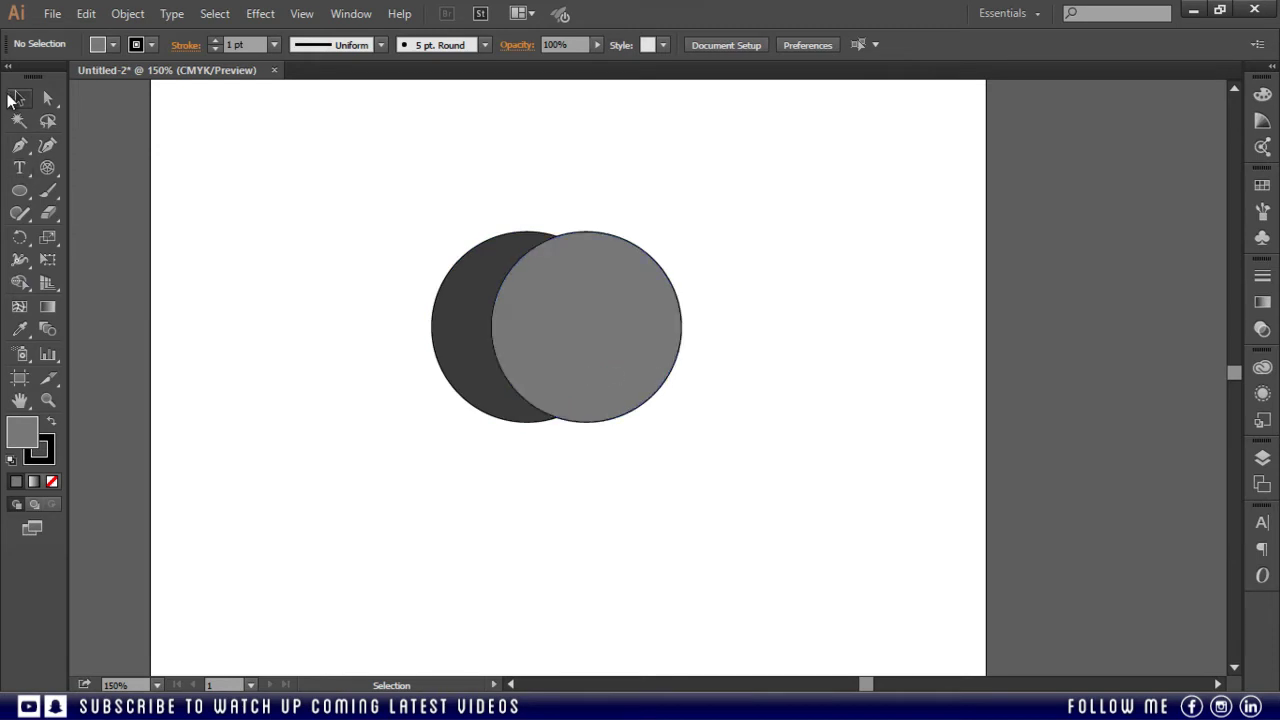
drag(263, 122, 590, 450)
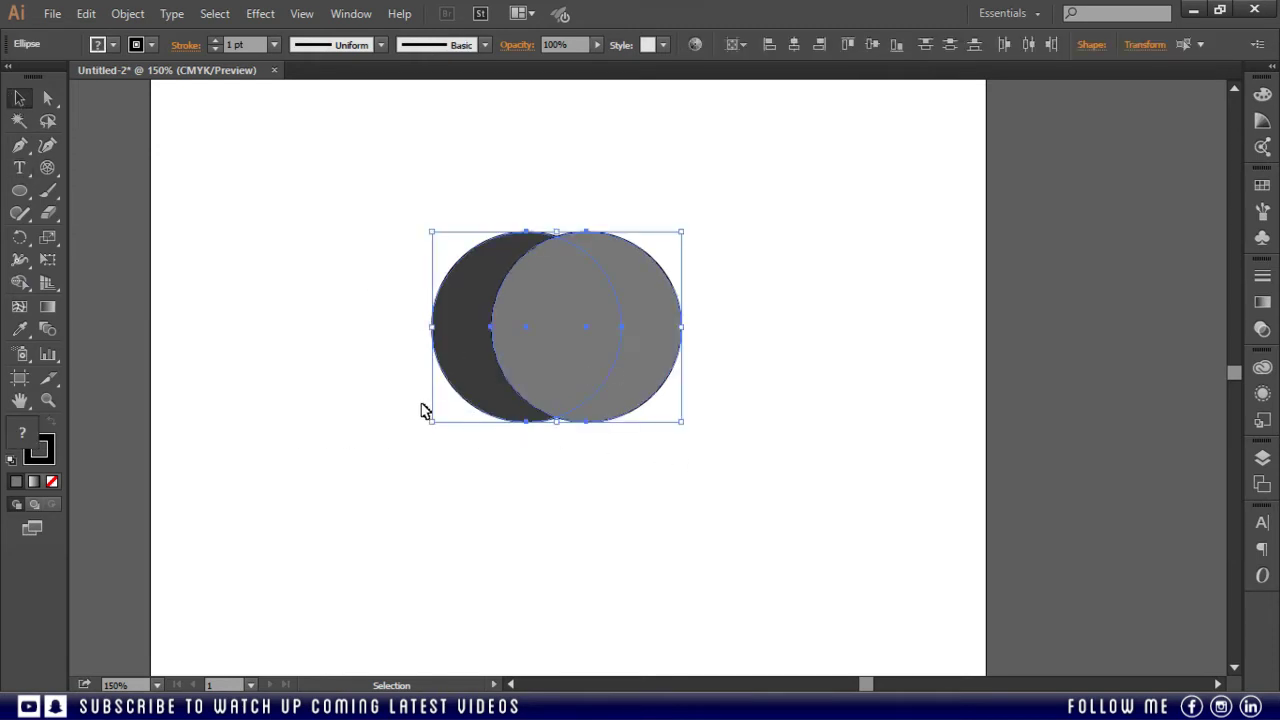
click(364, 324)
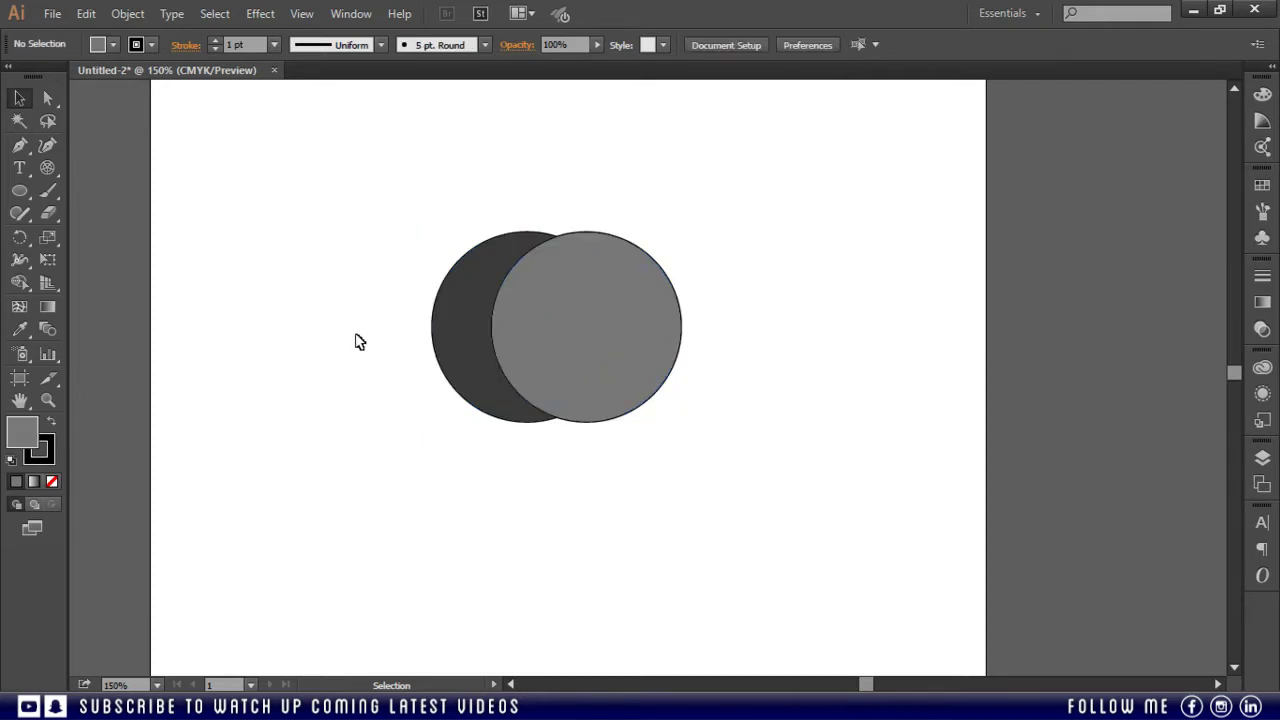
drag(834, 246, 332, 468)
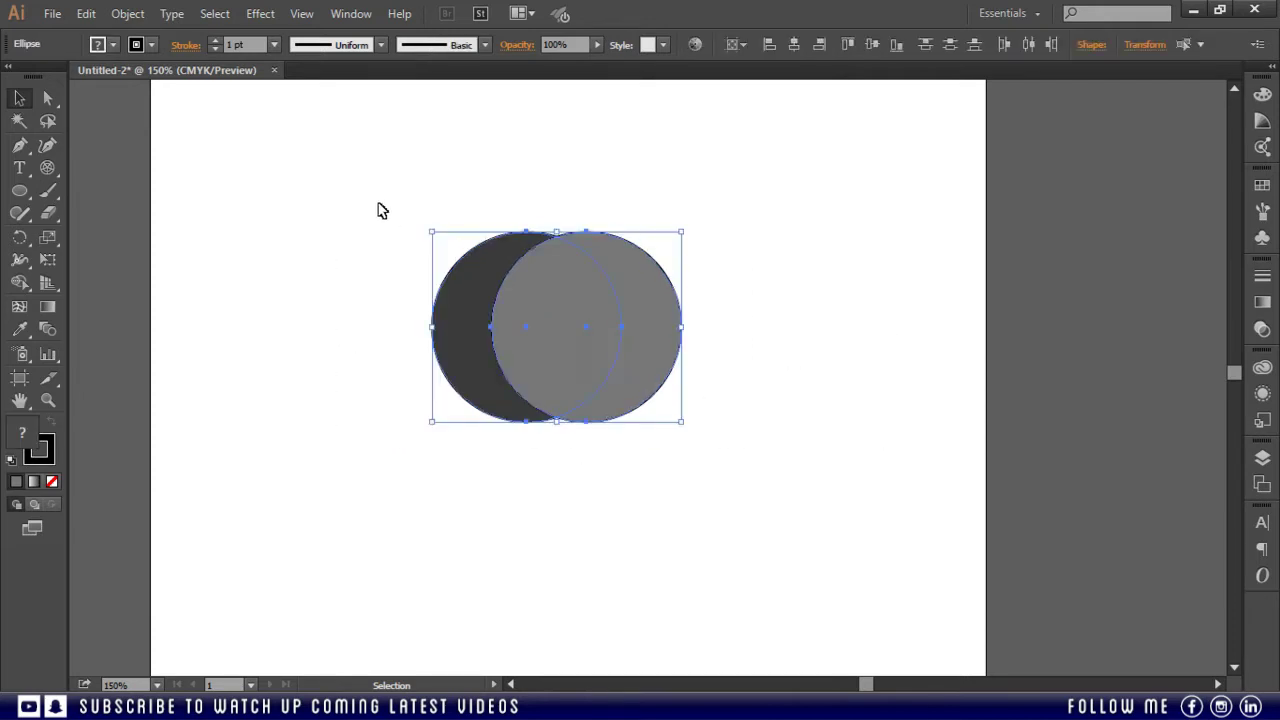
drag(352, 188, 778, 512)
Step: Drag the grey circle off to the right, undo the move, and reselect both circles
click(21, 284)
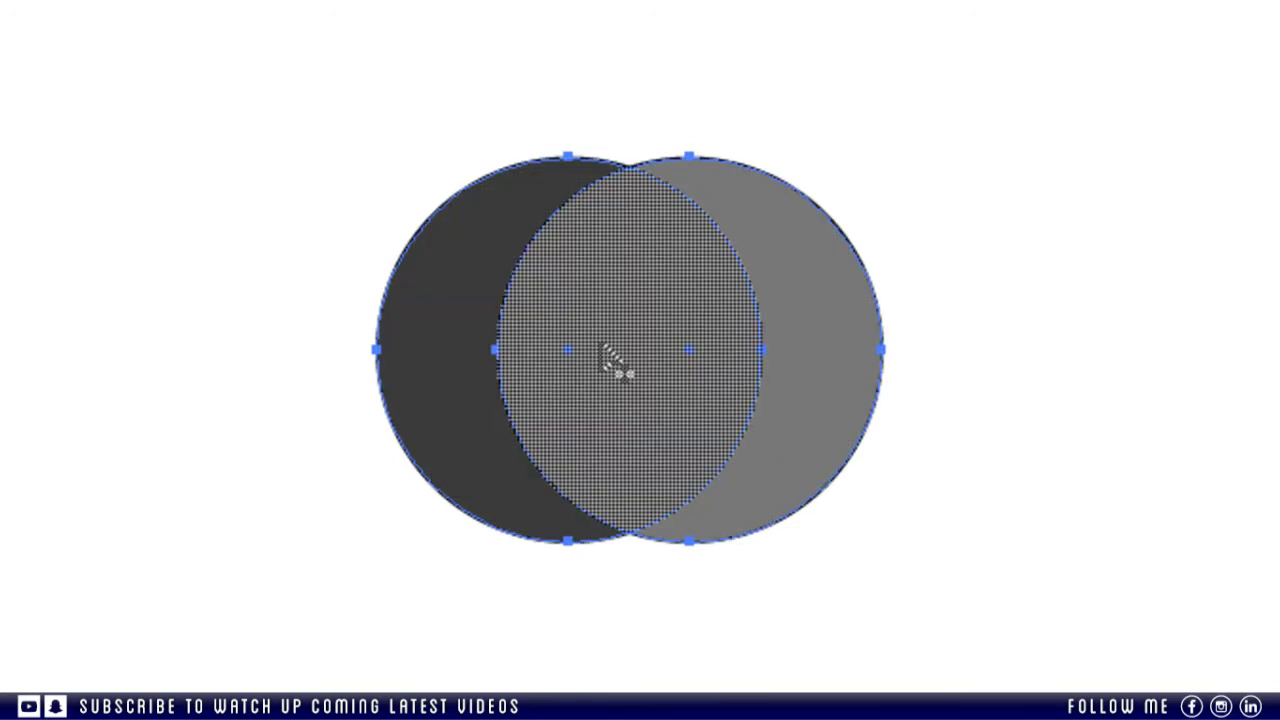
drag(612, 360, 843, 357)
click(19, 97)
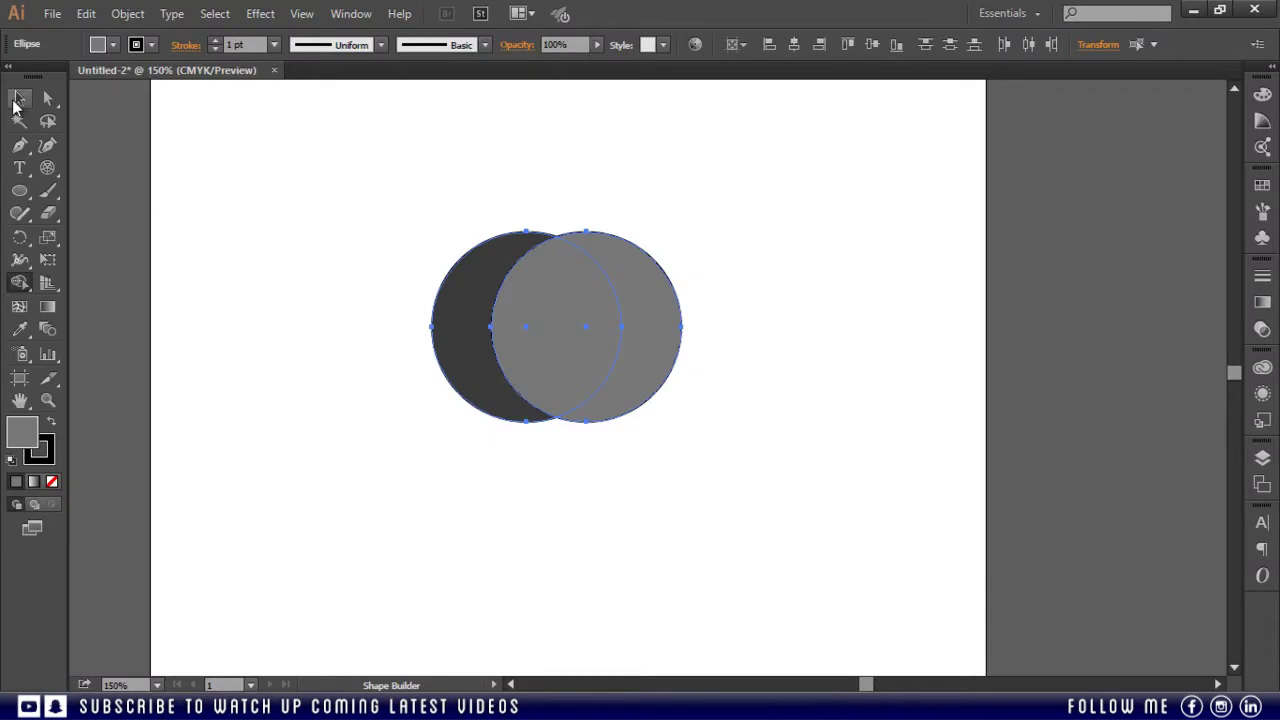
click(280, 261)
drag(600, 365, 812, 384)
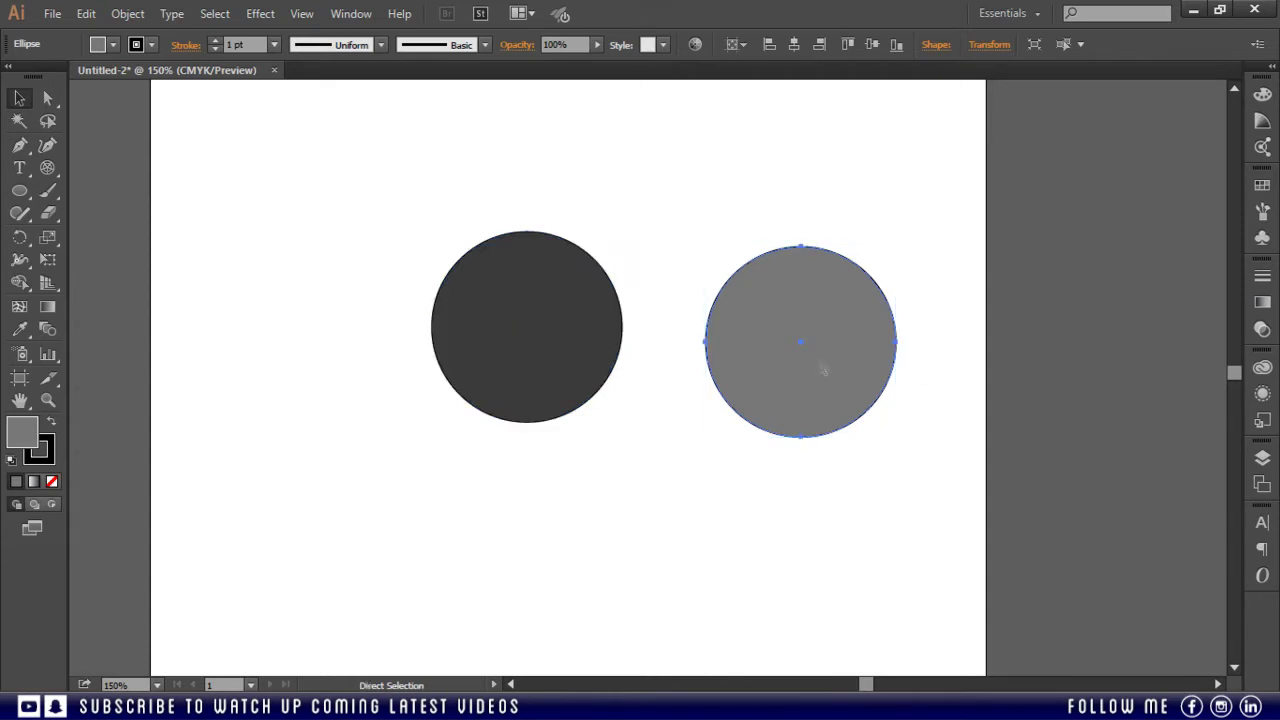
key(ctrl+z)
click(391, 252)
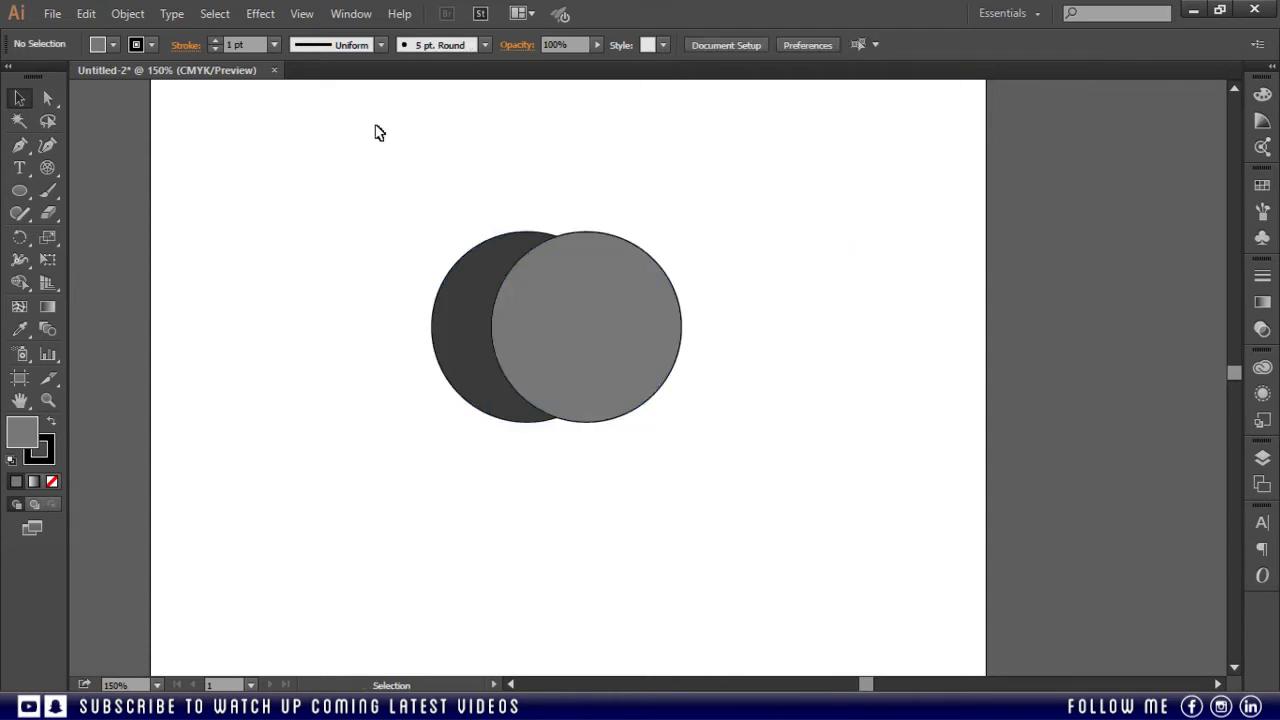
drag(378, 132, 695, 471)
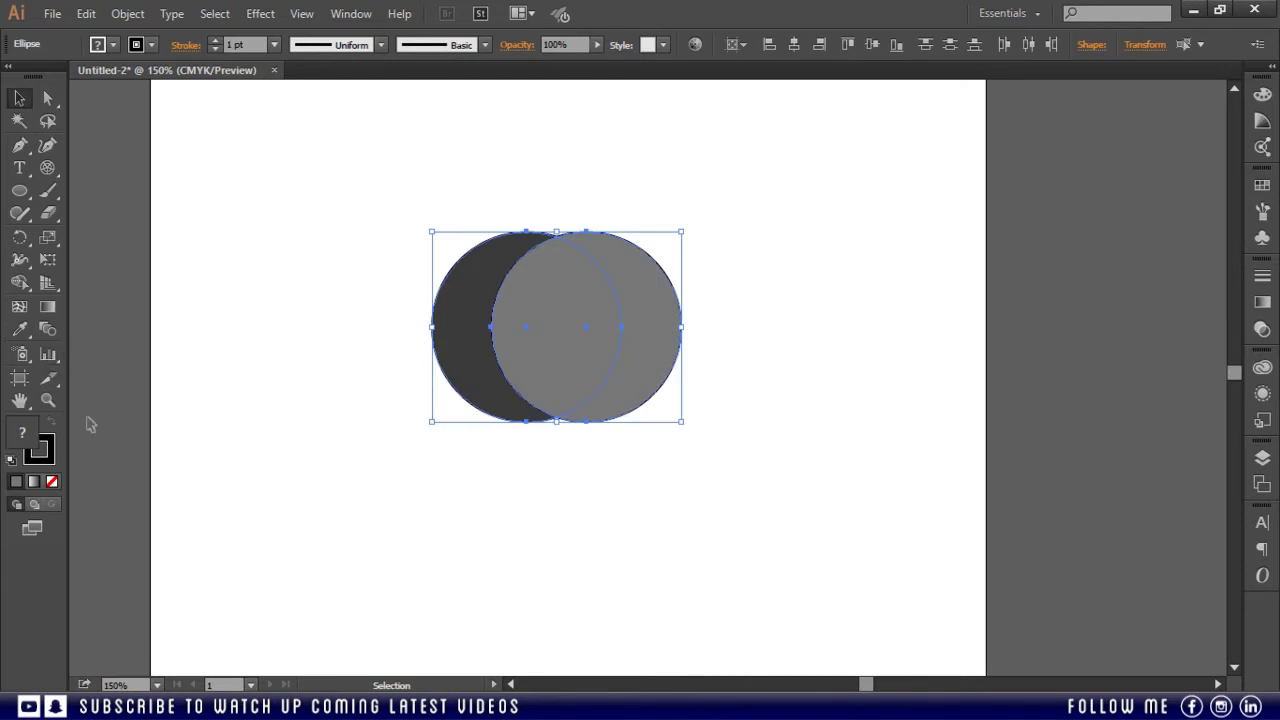
Step: Set both circles' stroke to None and merge them into one shape with Shape Builder
click(40, 448)
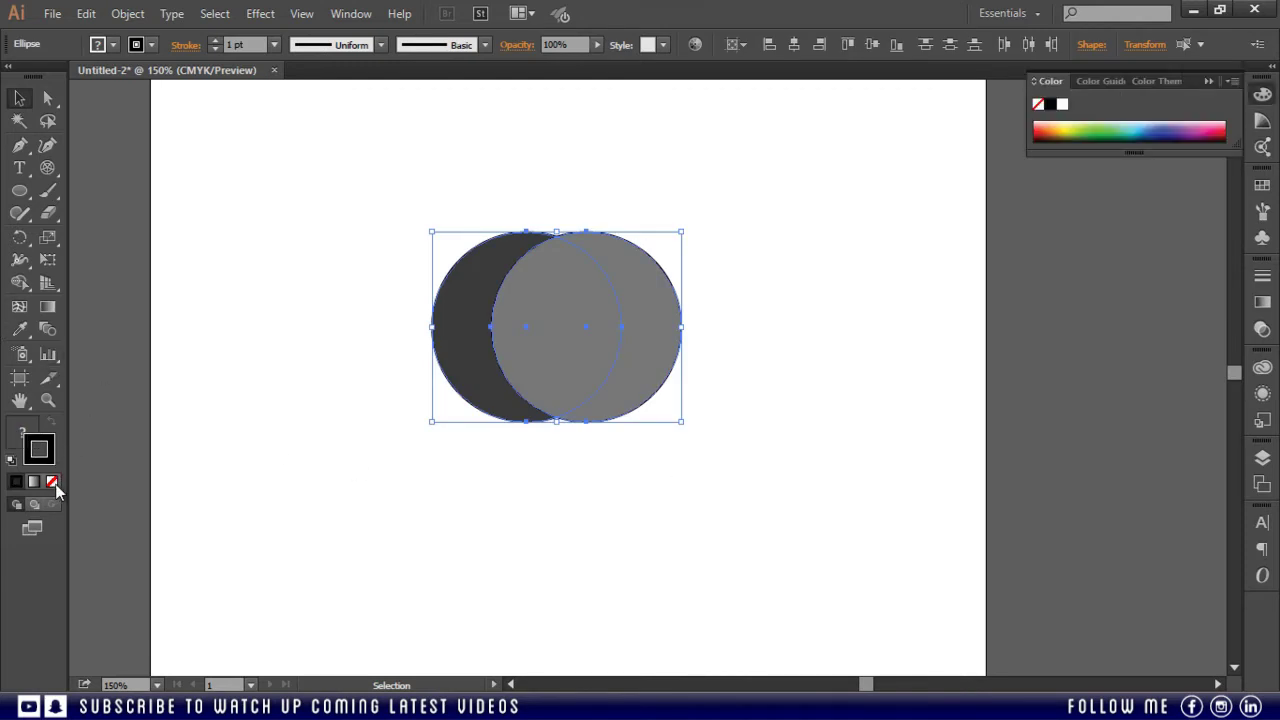
click(52, 481)
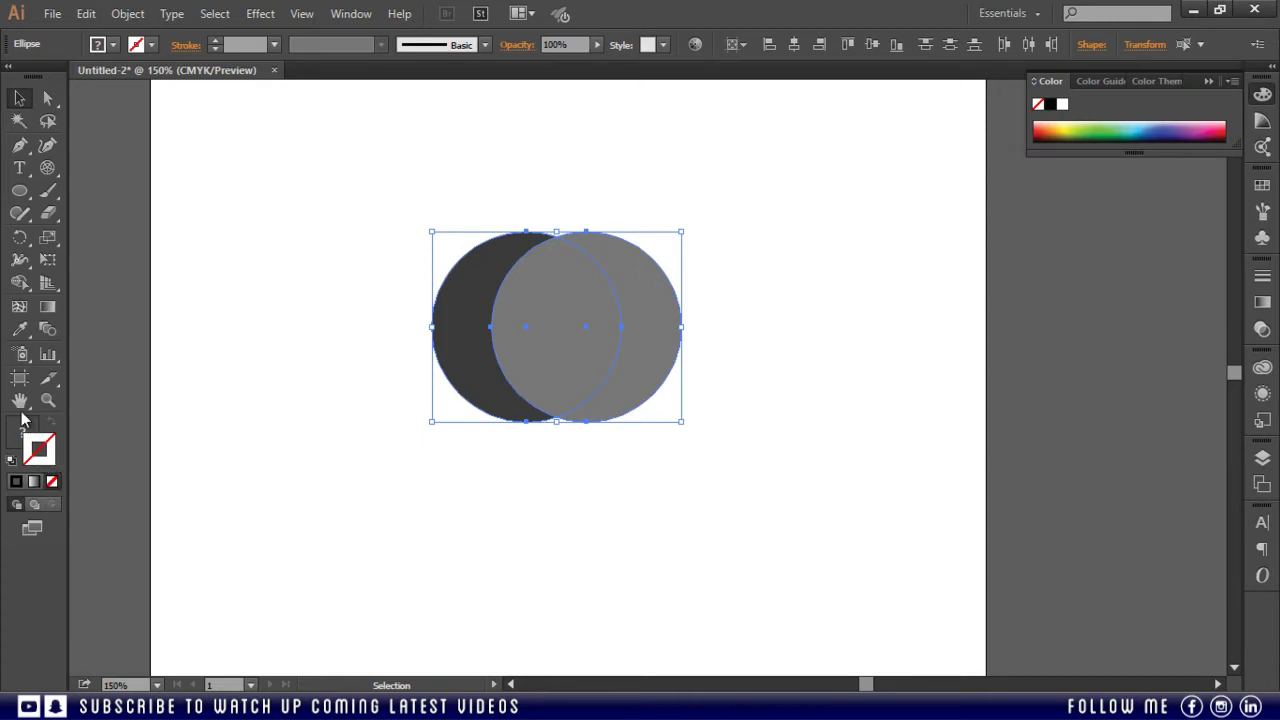
click(19, 284)
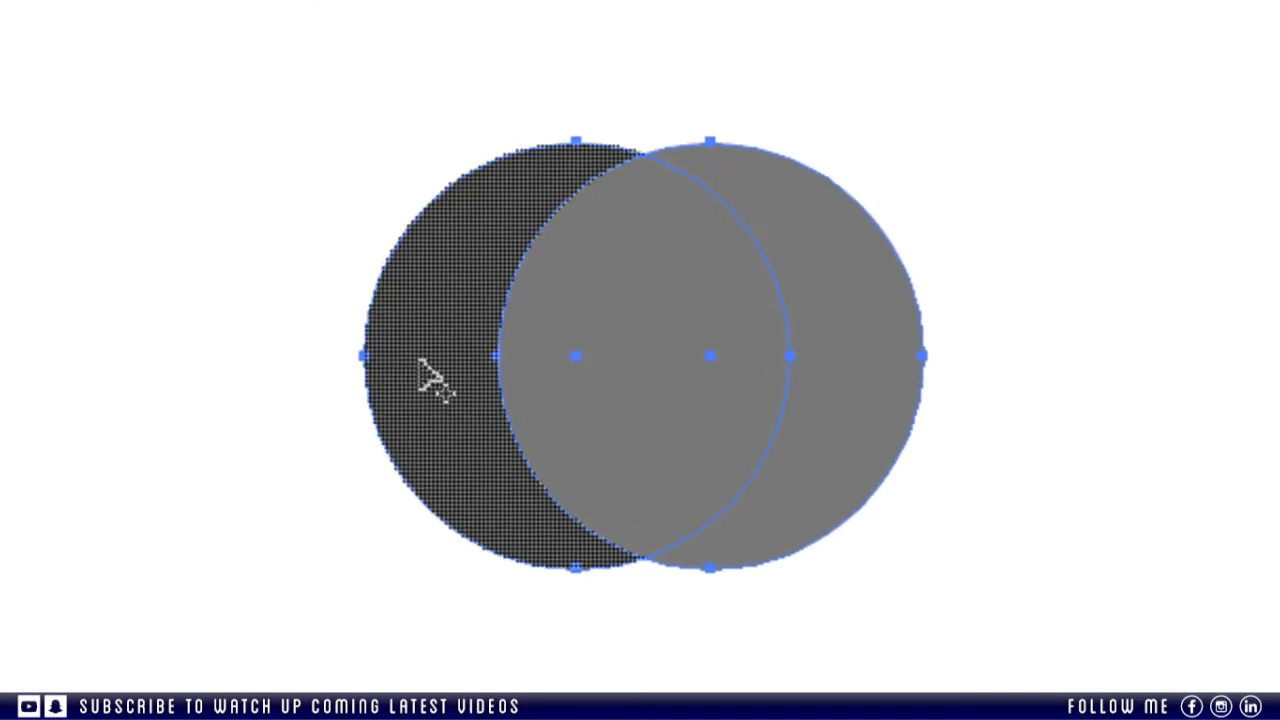
drag(420, 361, 568, 376)
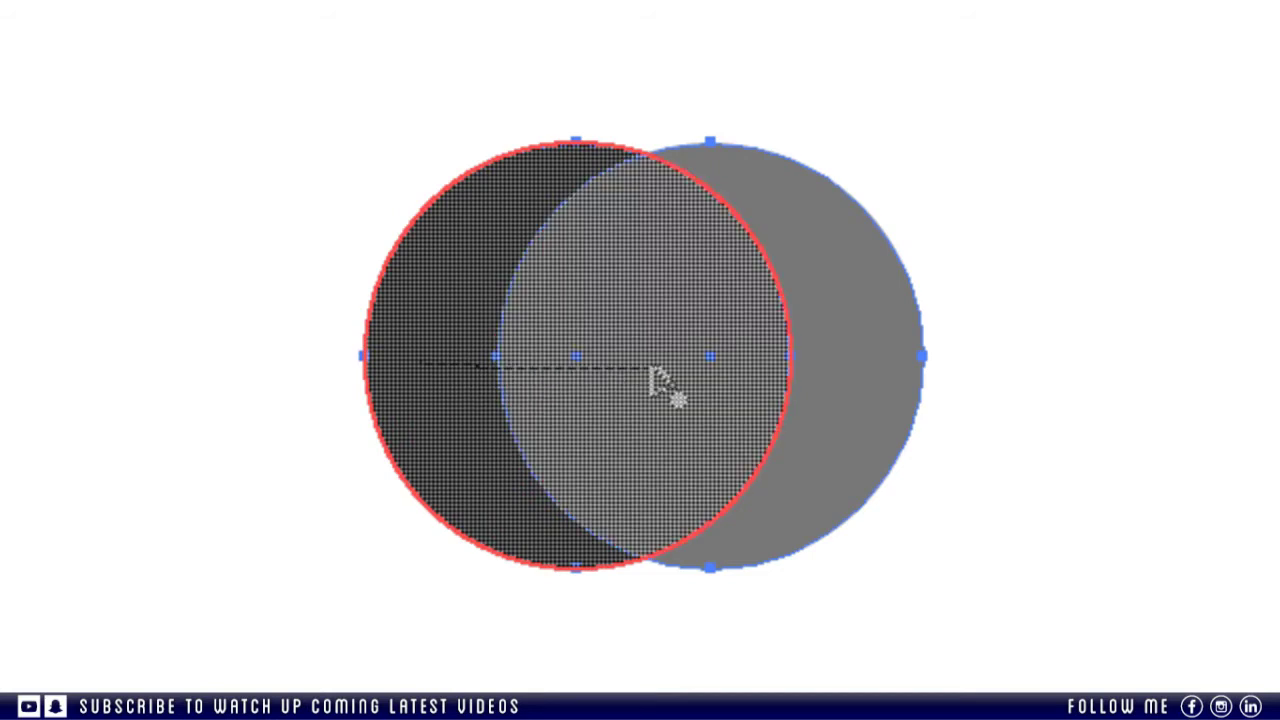
drag(650, 372, 830, 379)
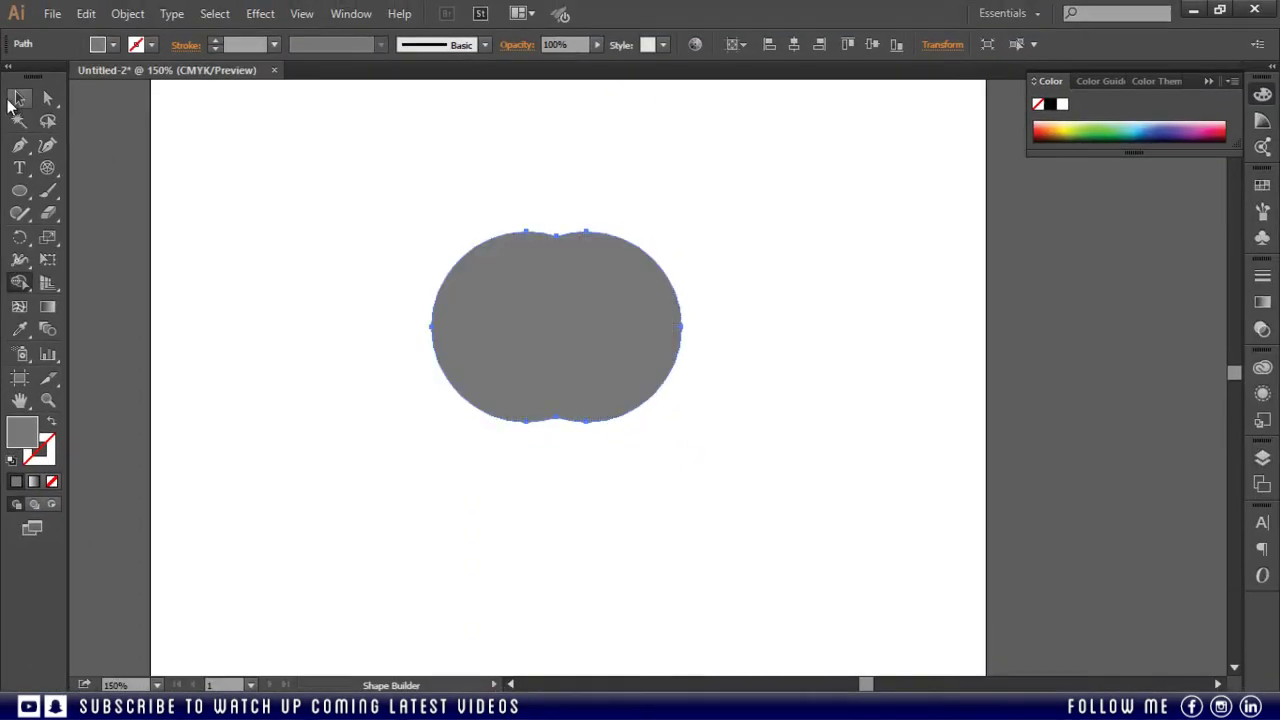
Step: Move the merged grey shape over to the left side of the artboard
click(18, 98)
click(351, 423)
click(634, 349)
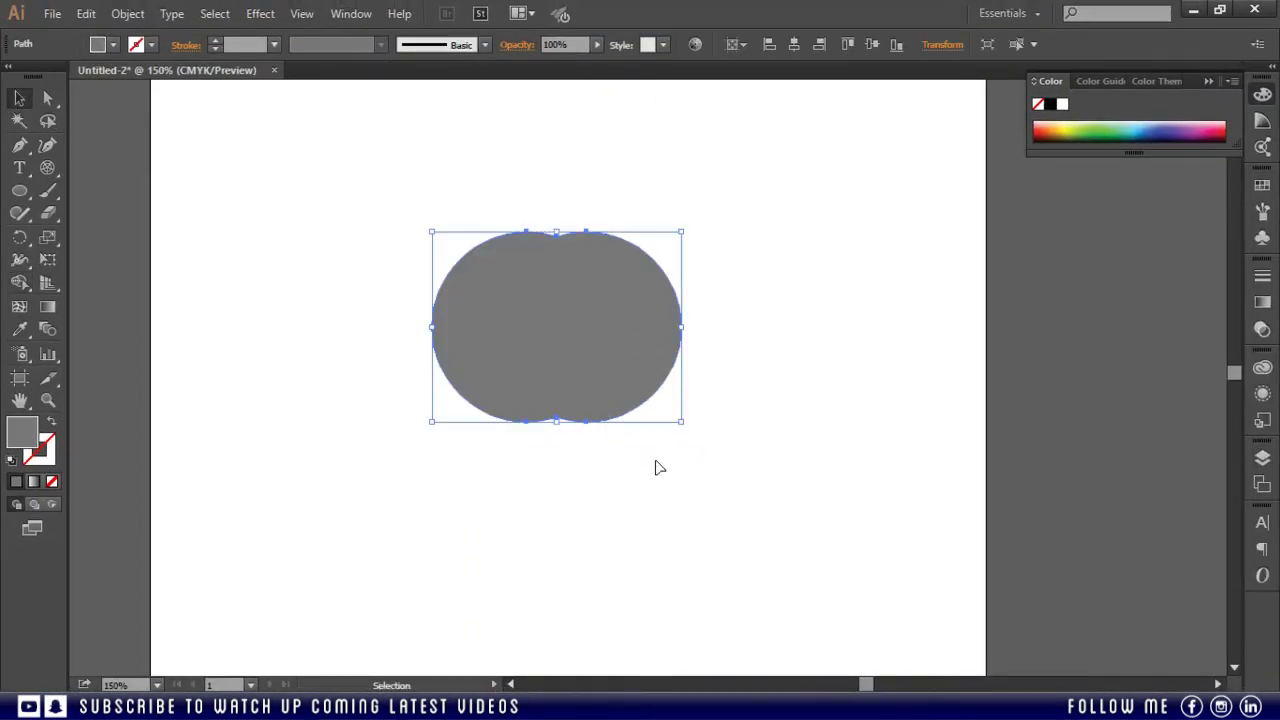
drag(610, 340, 922, 245)
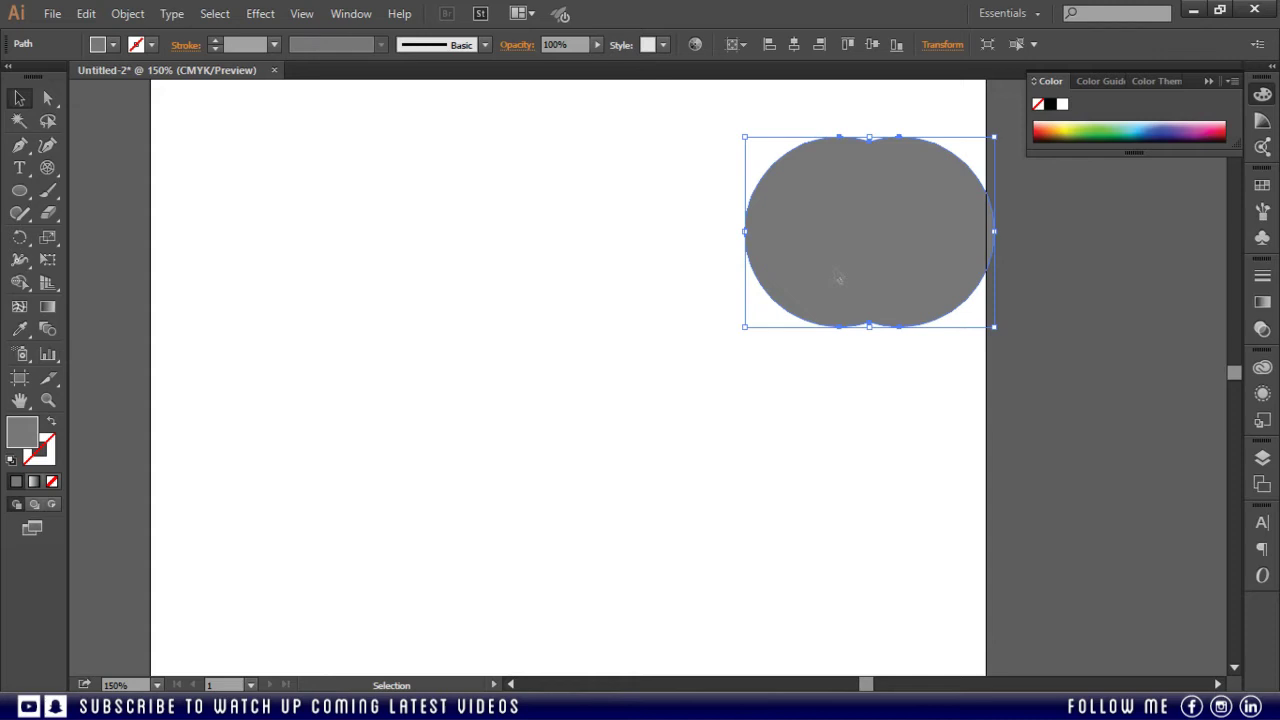
drag(838, 278, 385, 350)
Step: Undo the merge and split the circles' overlap into its own lens shape
click(462, 564)
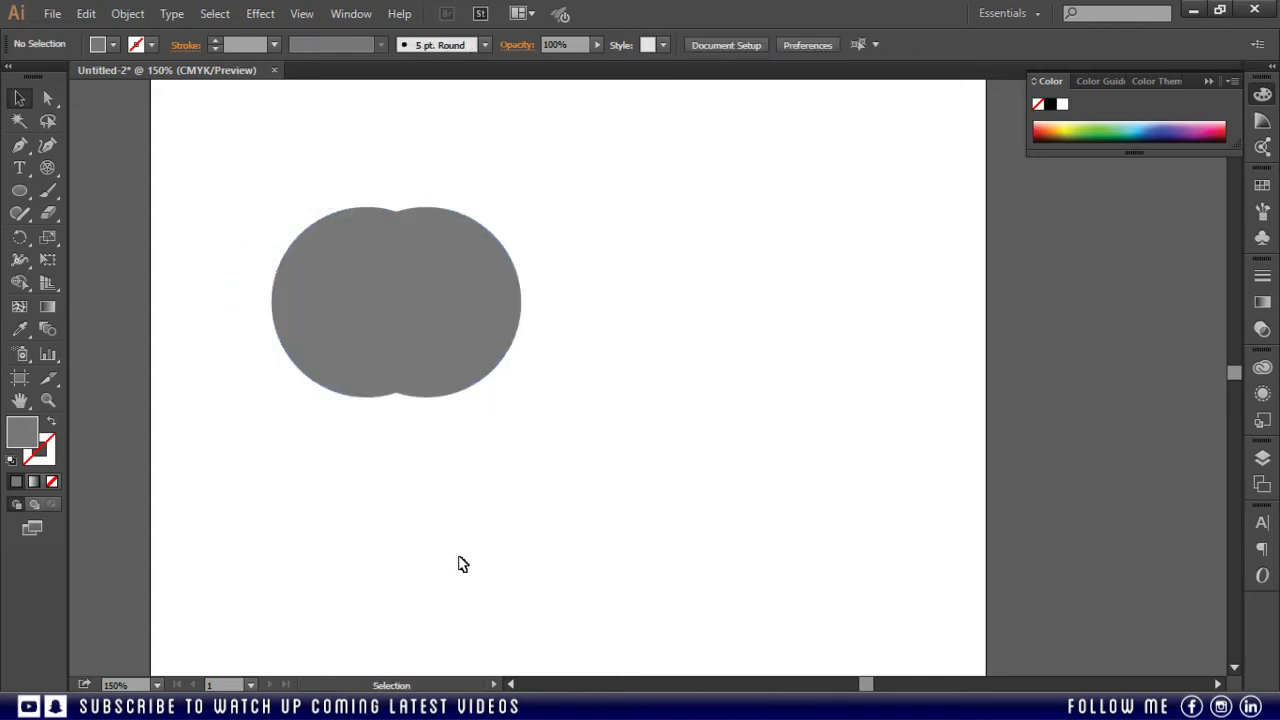
key(ctrl+z)
key(ctrl+z)
key(ctrl+z)
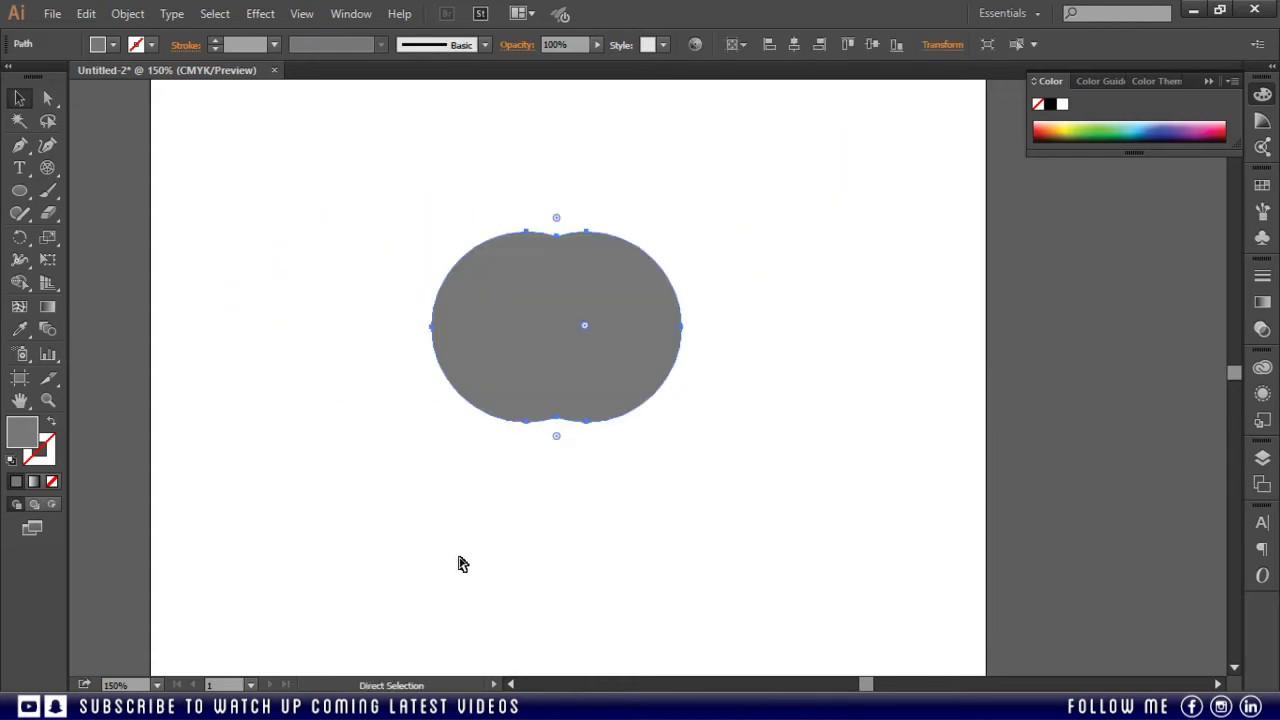
key(ctrl+z)
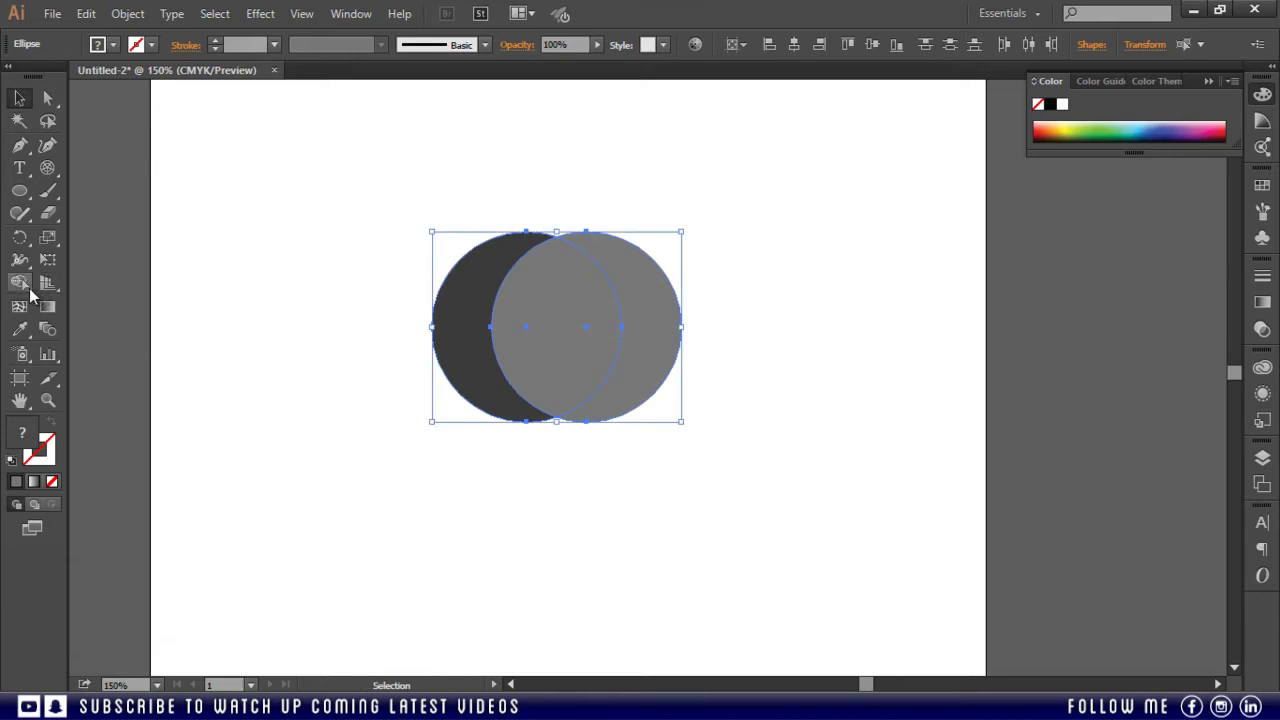
click(19, 283)
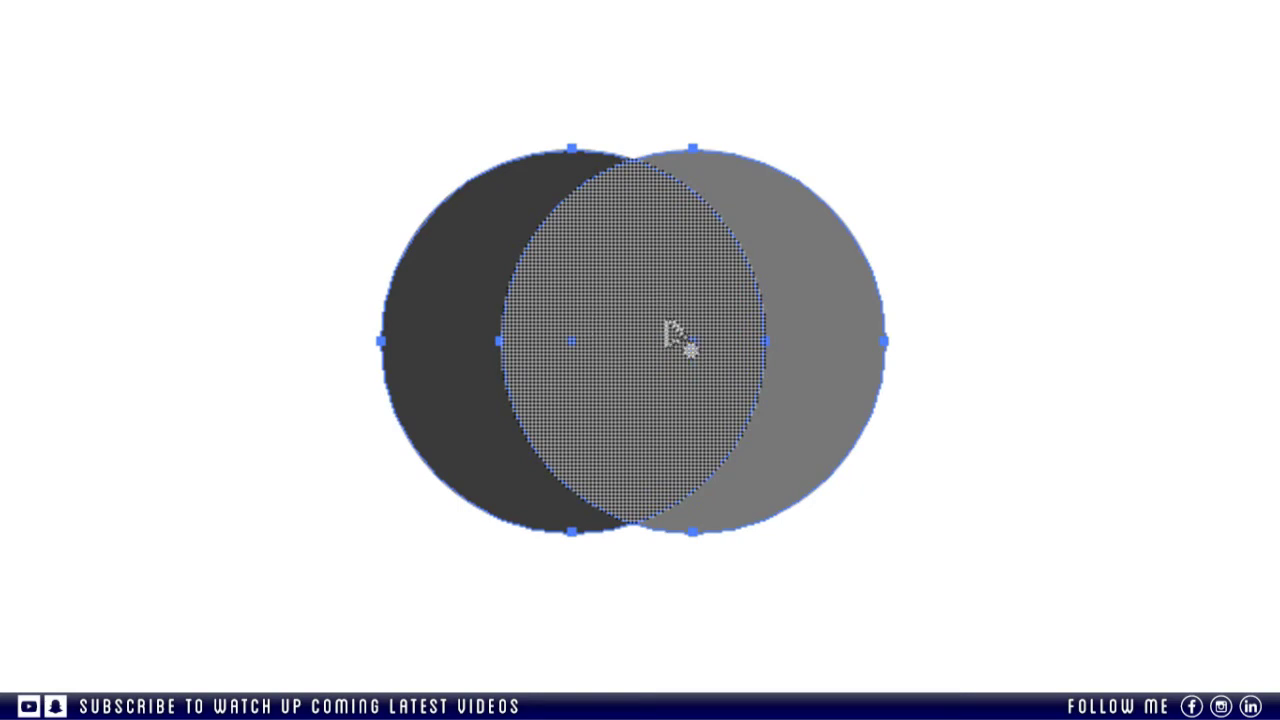
click(667, 325)
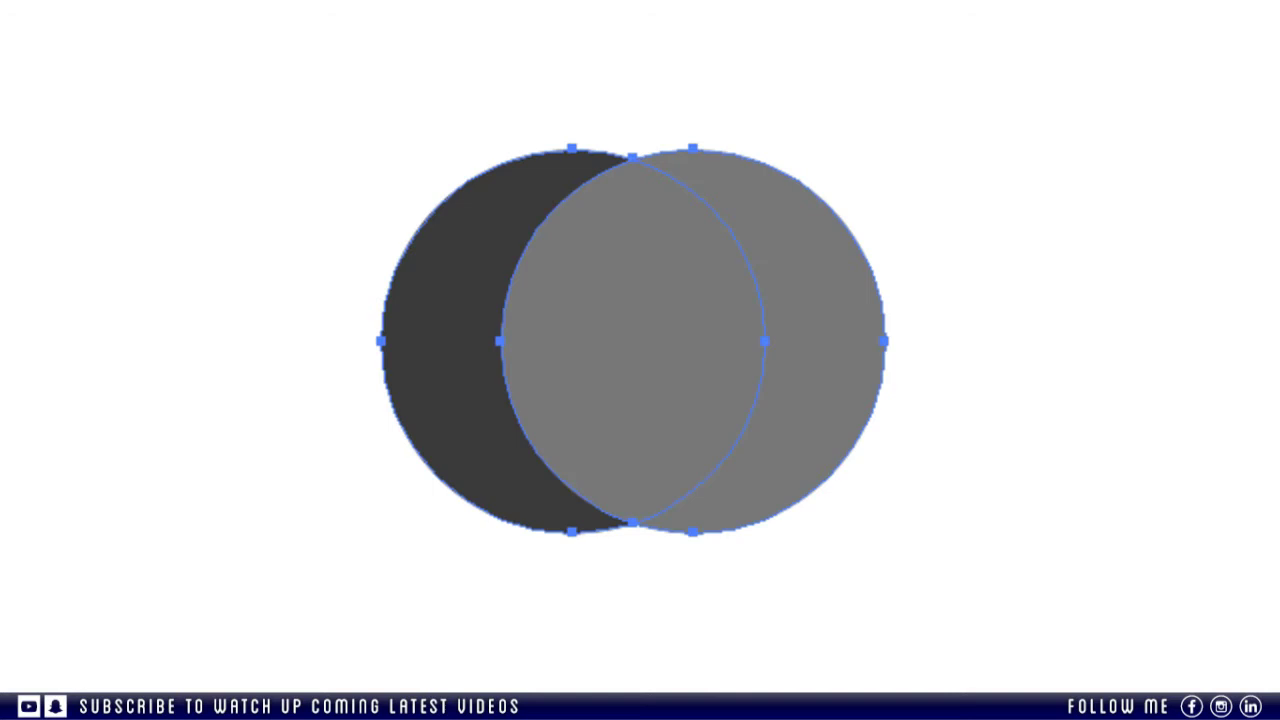
Step: Pull the right crescent out to the right and the dark crescent out to the left
key(v)
click(213, 120)
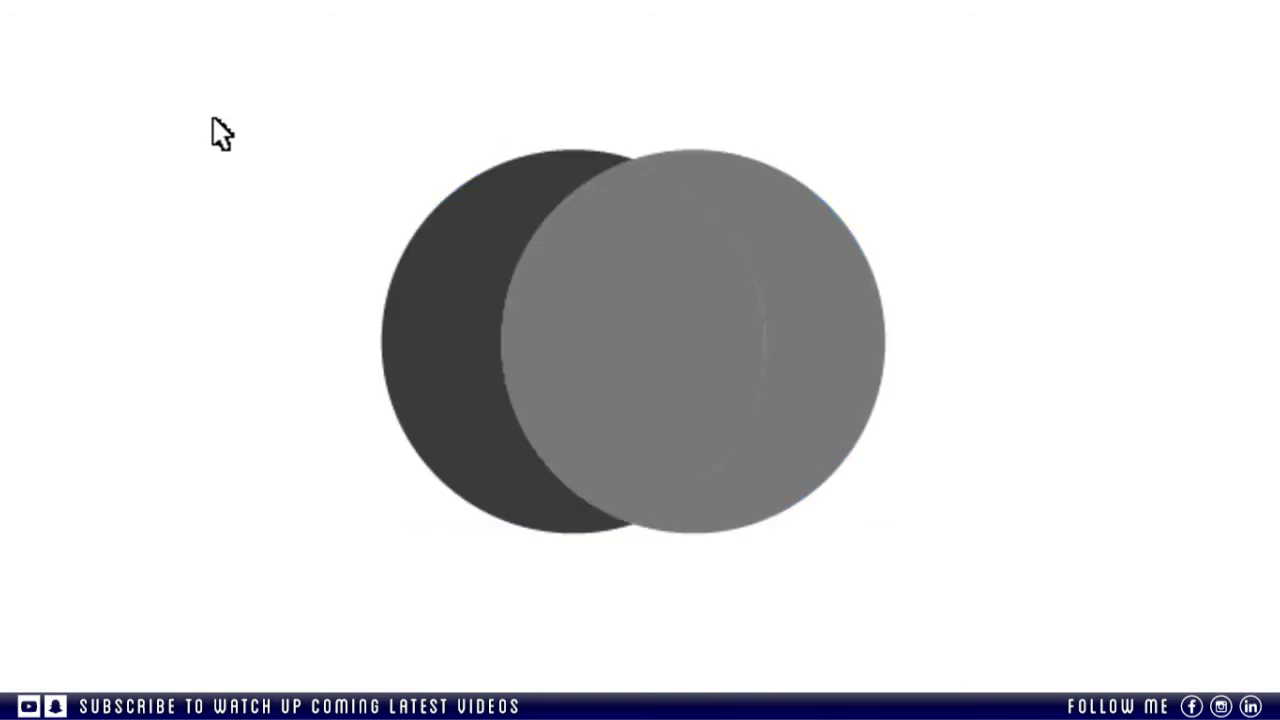
click(874, 406)
drag(860, 432, 1065, 434)
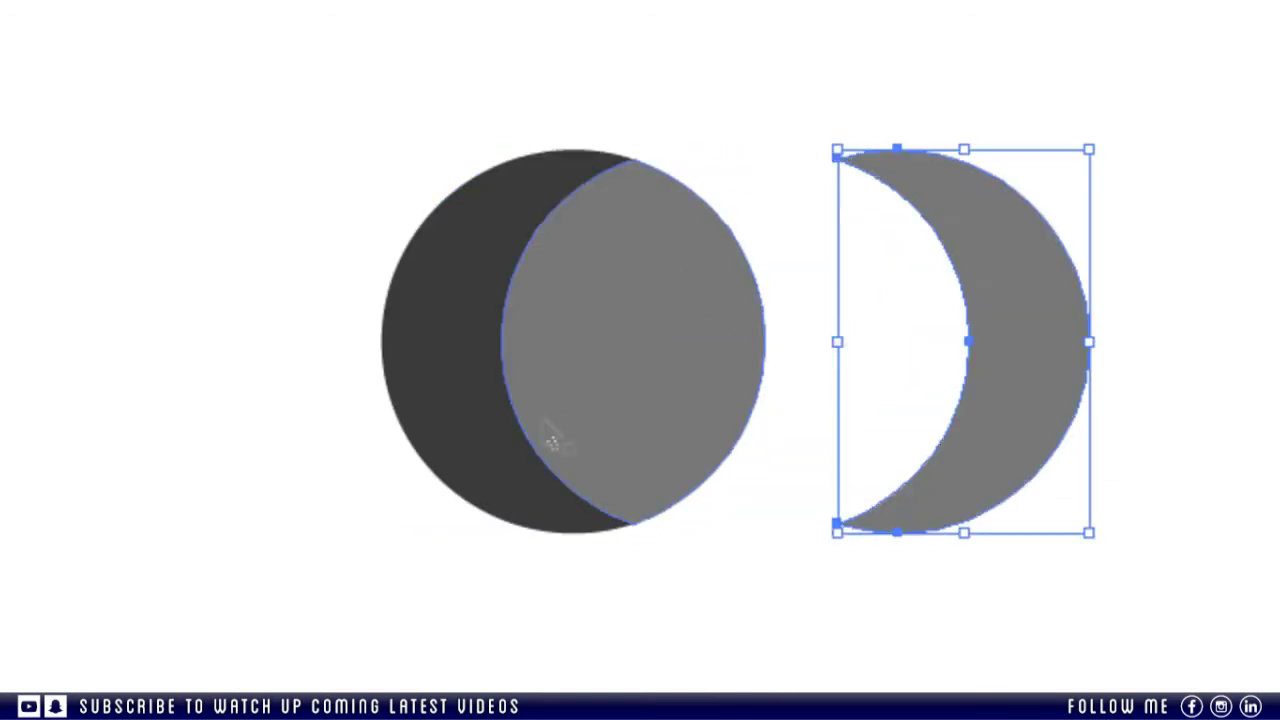
drag(400, 427, 231, 423)
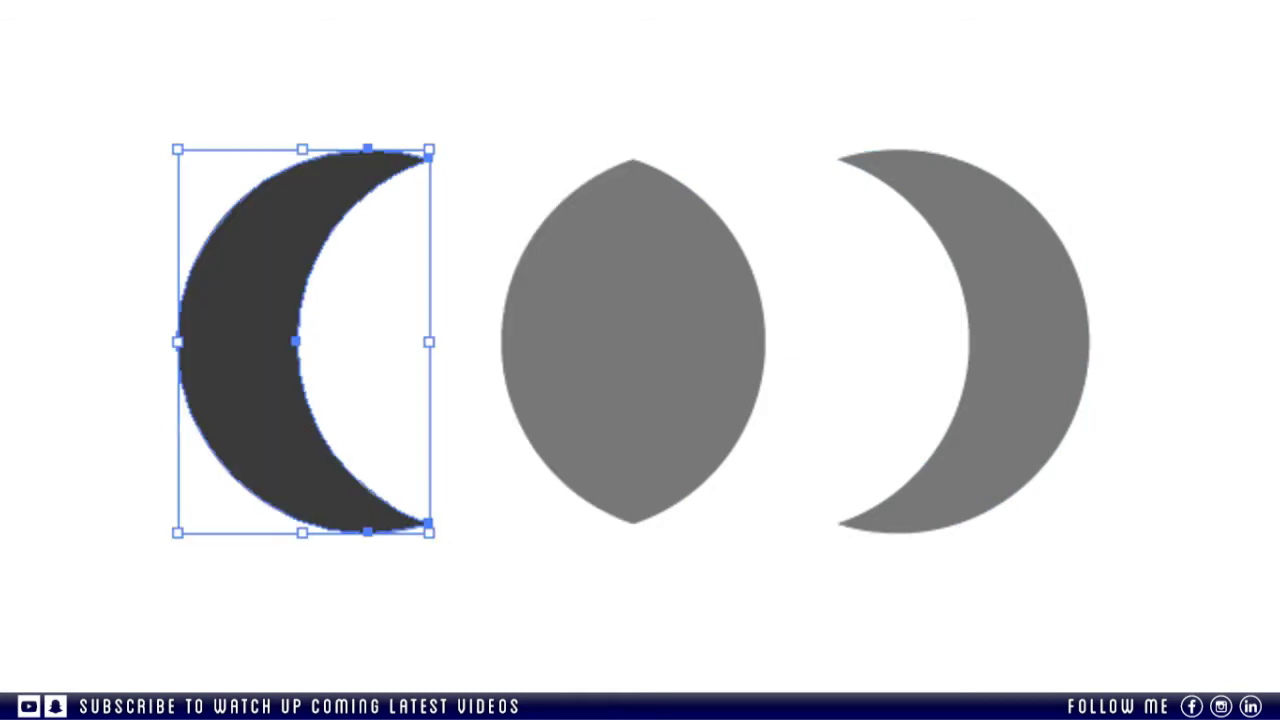
click(348, 645)
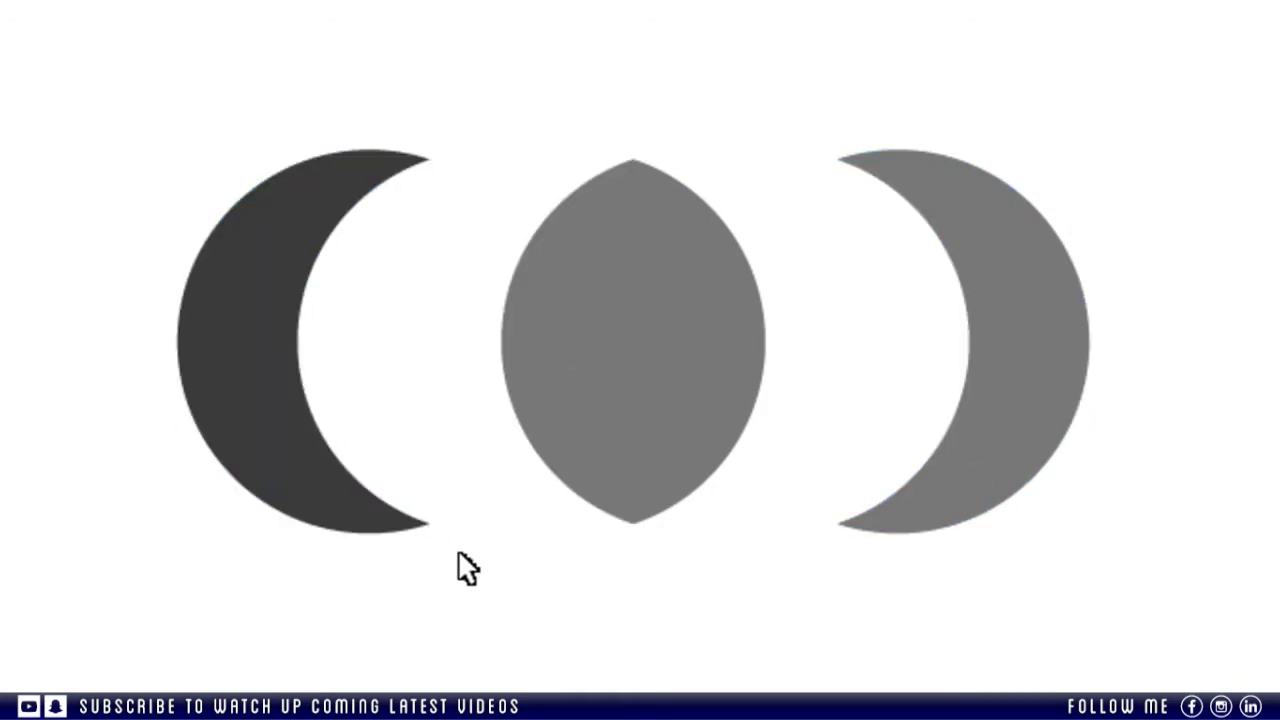
Step: Revert to the two whole circles, then delete the right crescent and overlap with Shape Builder
key(ctrl+z)
key(ctrl+z)
key(ctrl+z)
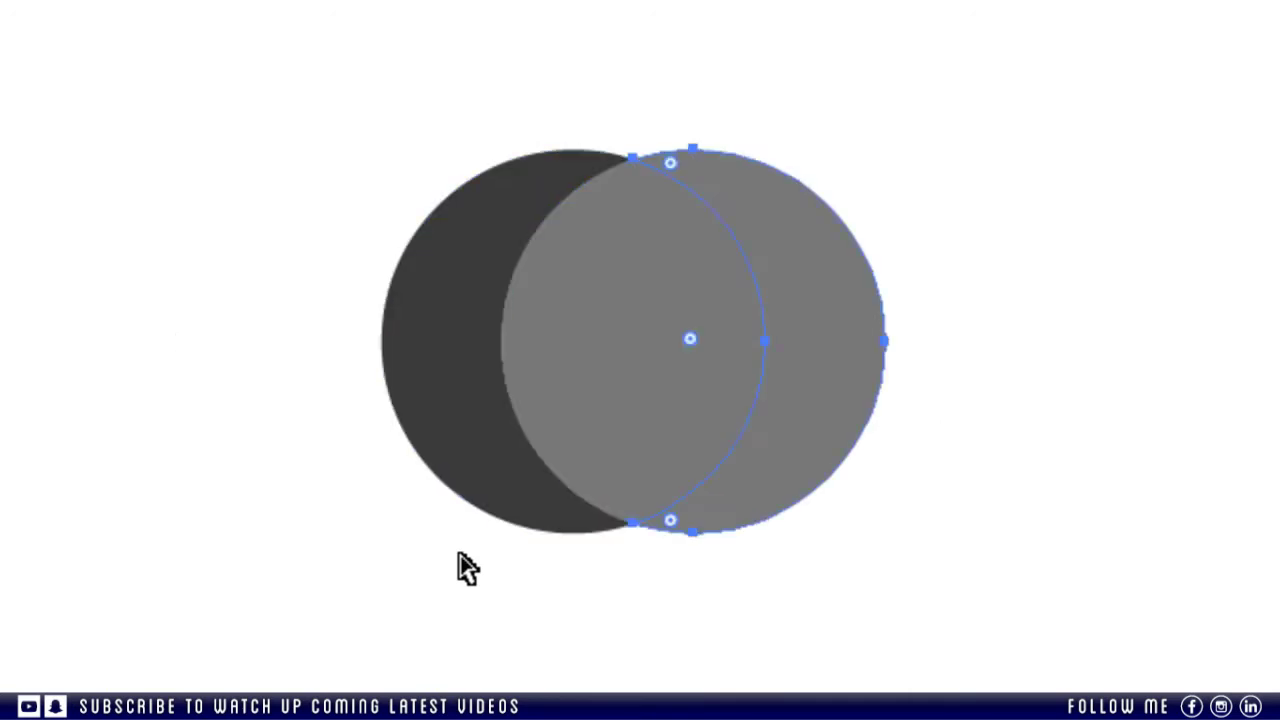
key(ctrl+z)
key(ctrl+z)
key(ctrl+z)
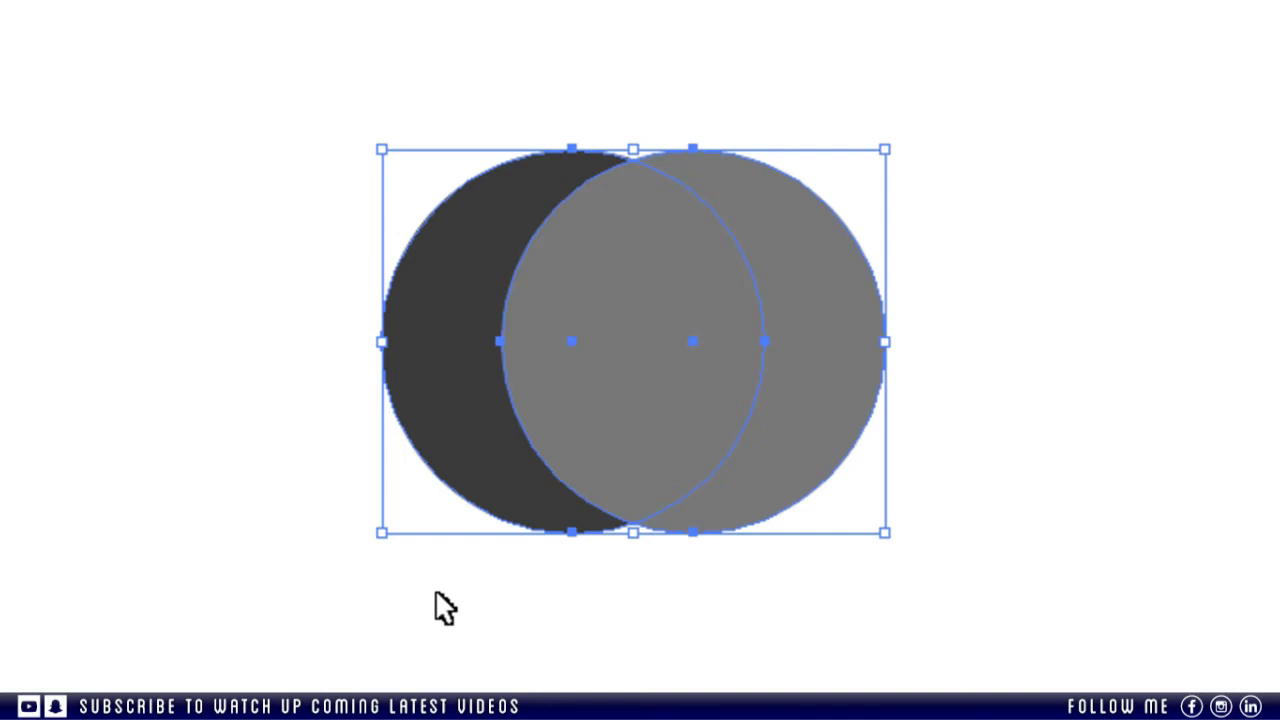
key(shift+m)
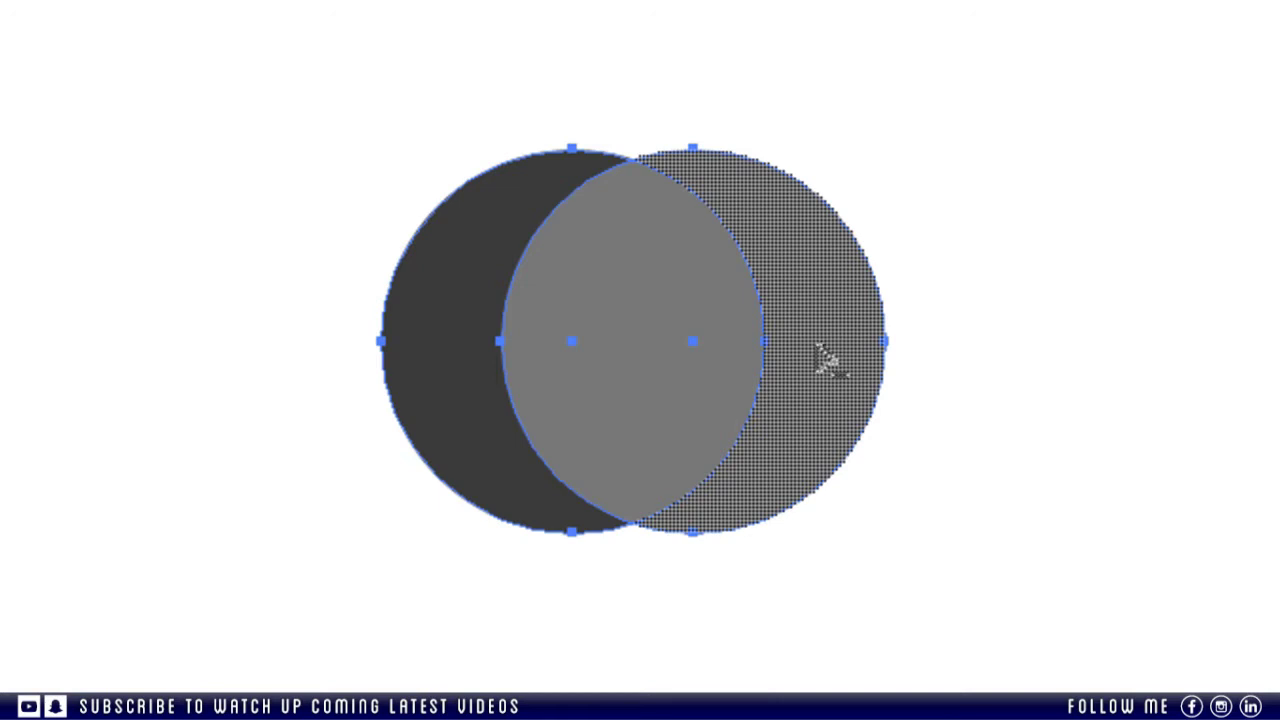
drag(820, 347, 665, 352)
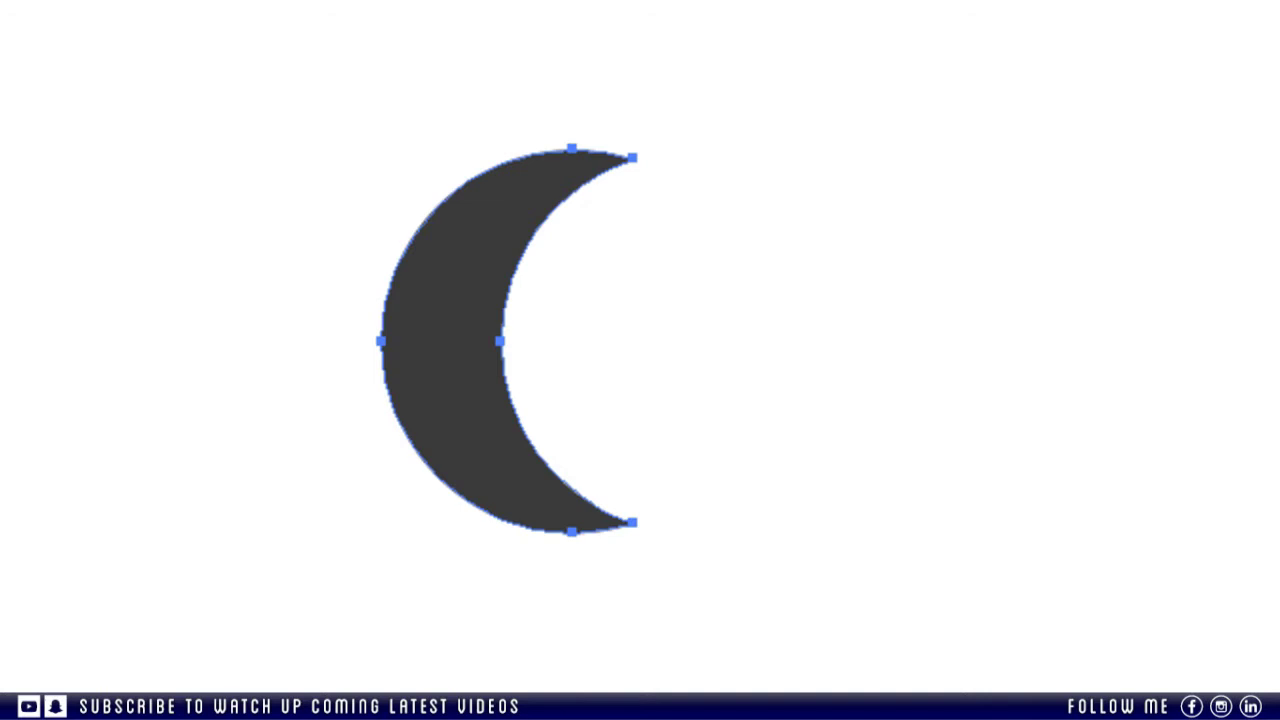
Step: Select the remaining dark crescent and move it
key(v)
click(98, 393)
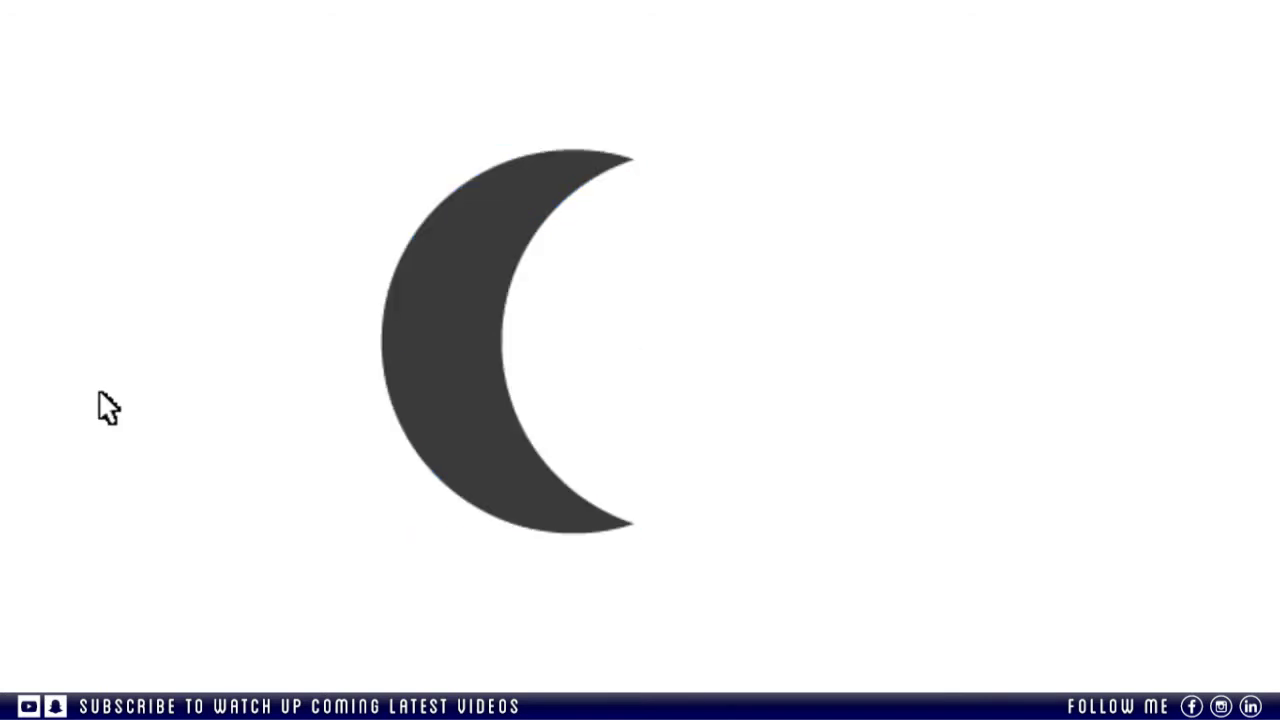
click(477, 314)
drag(477, 449, 490, 524)
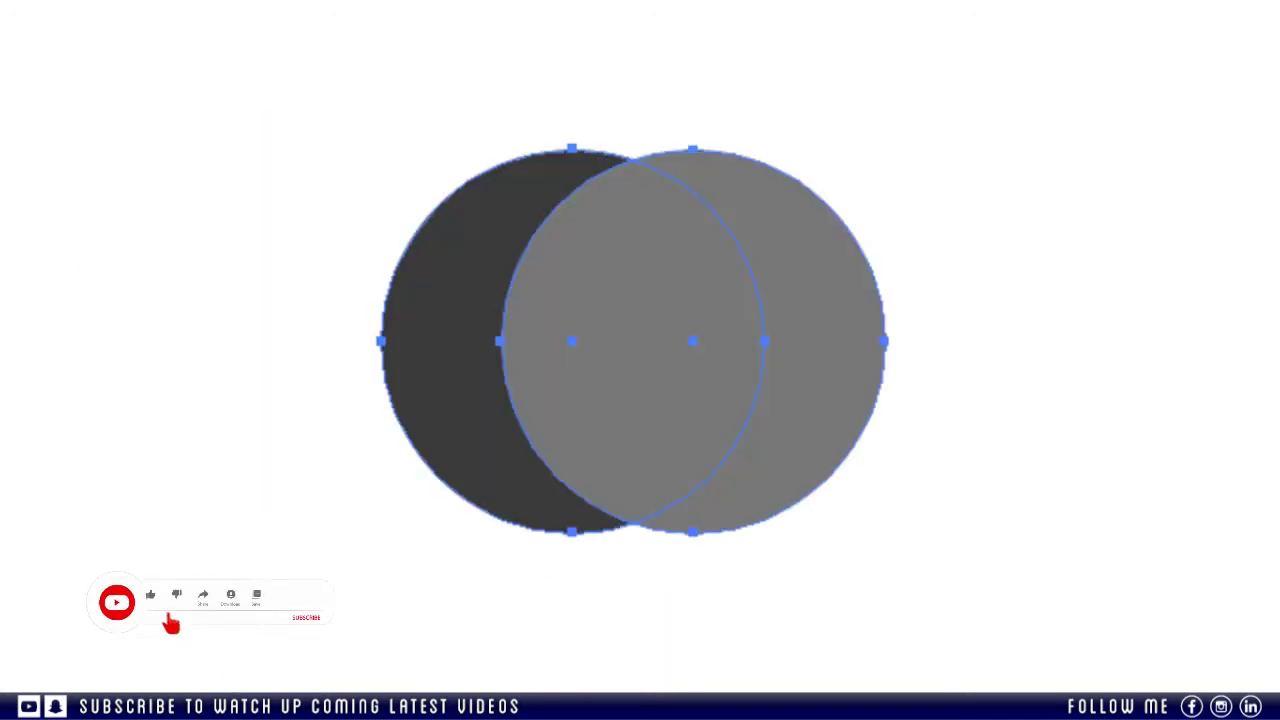
Step: Delete the central lens with Shape Builder, leaving two facing crescents, then select both
key(v)
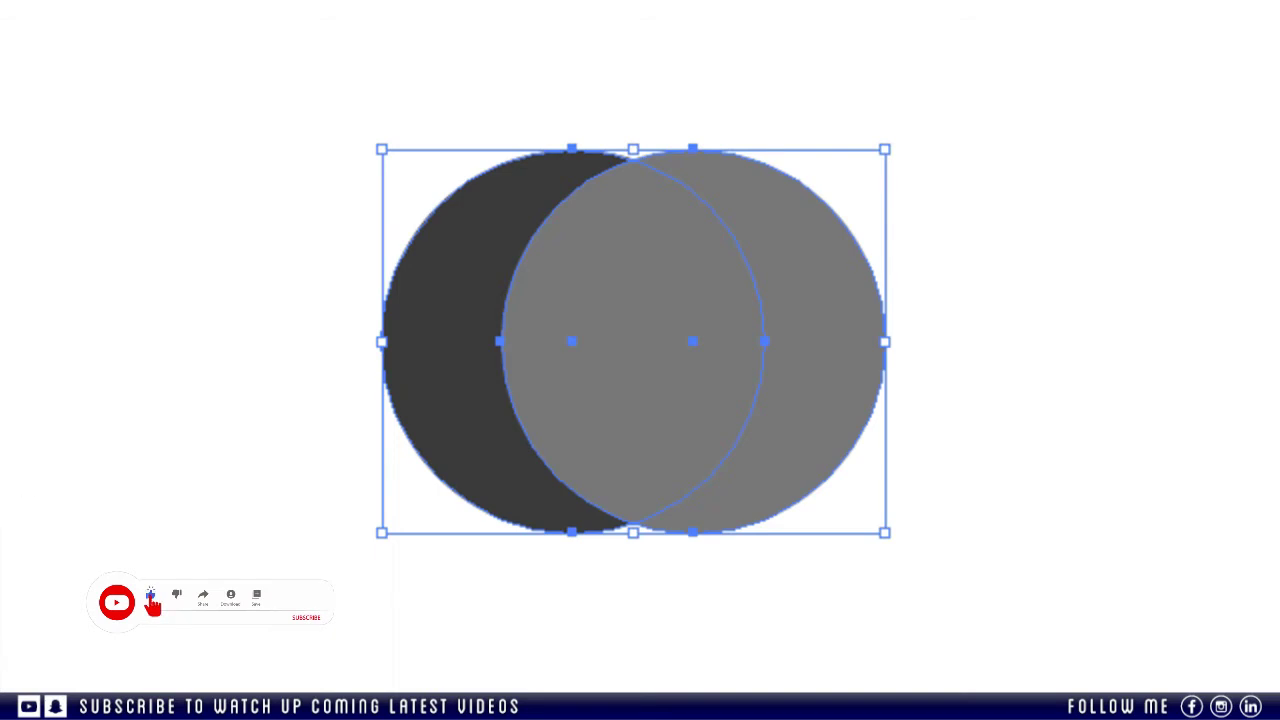
key(shift+m)
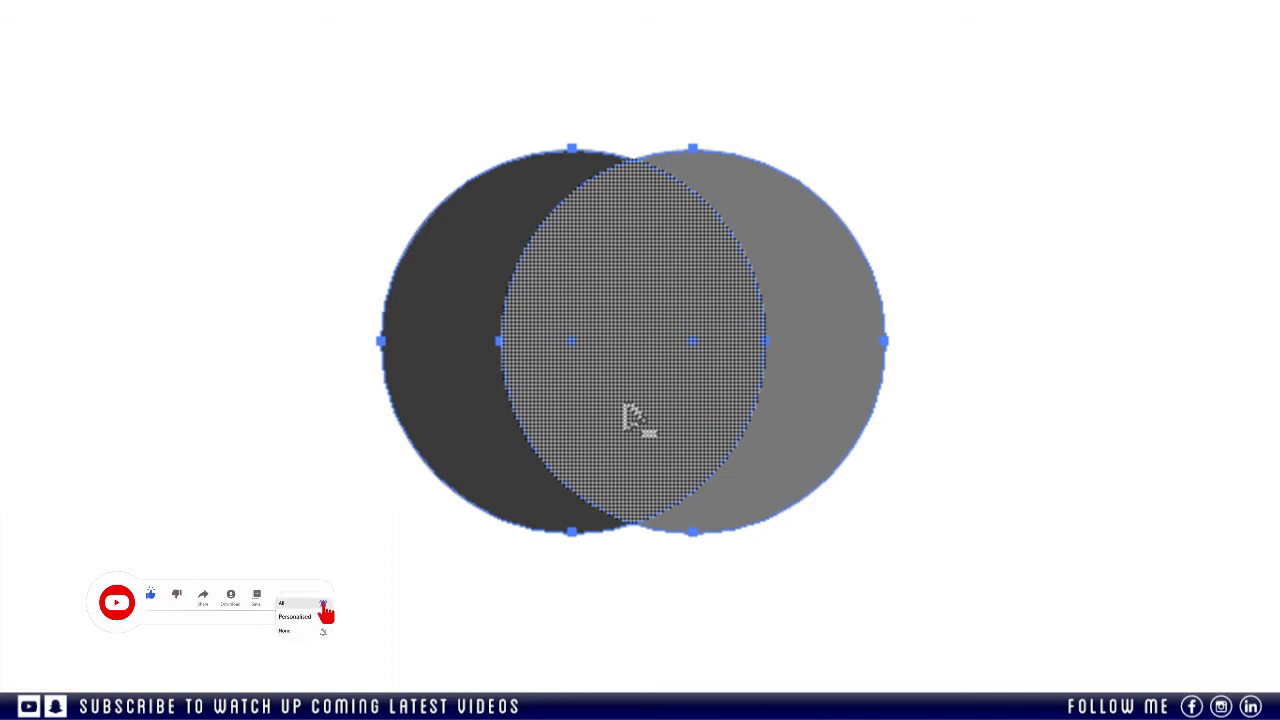
alt+click(616, 496)
key(v)
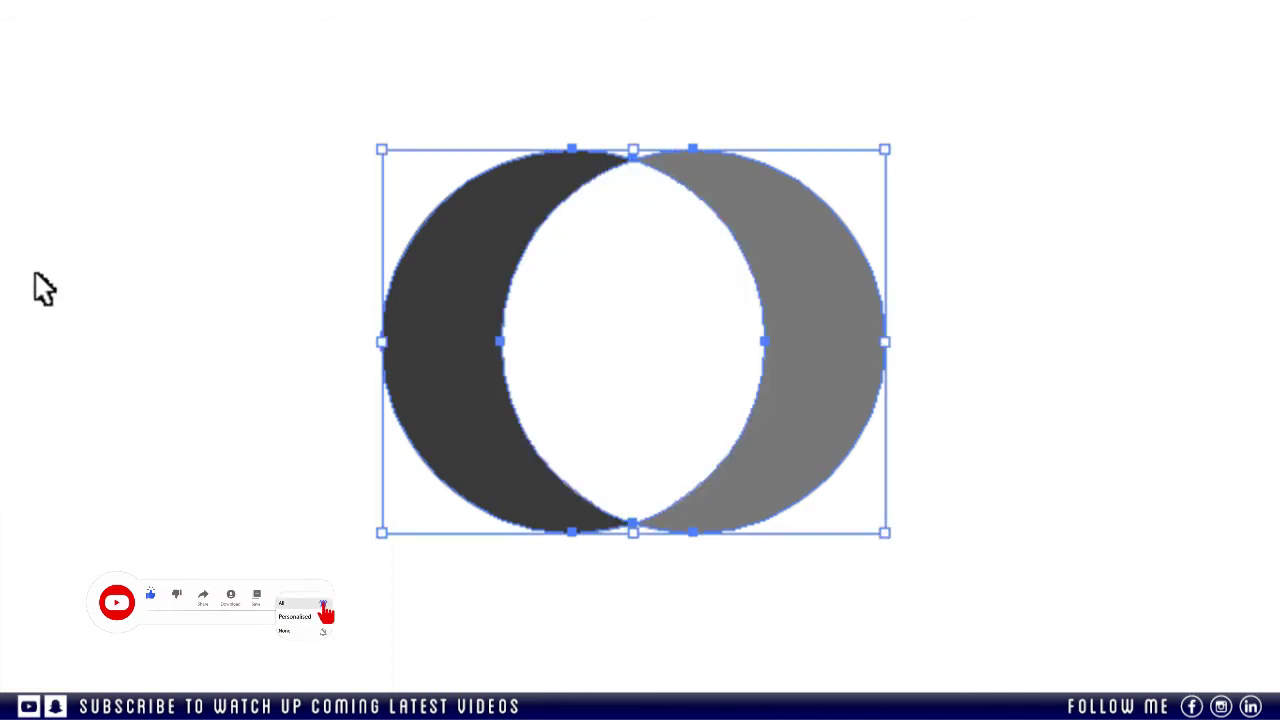
click(51, 297)
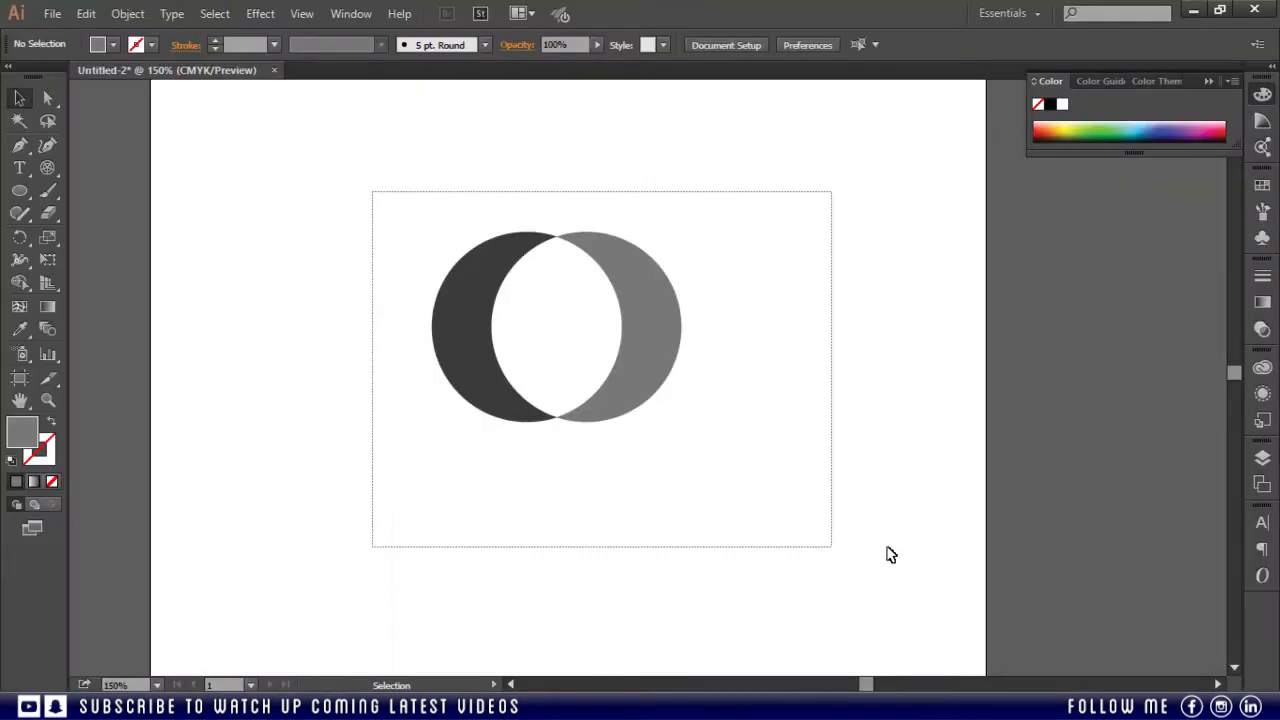
key(ctrl+a)
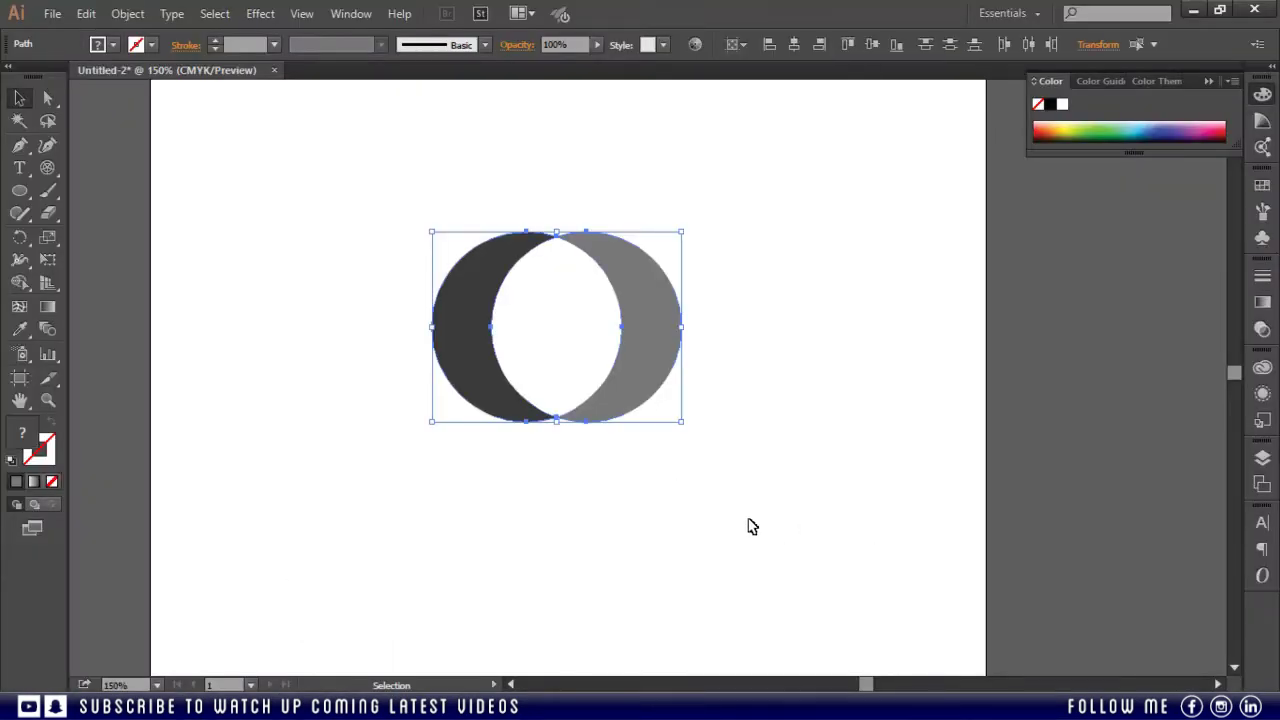
Step: Delete the crescents, then draw a grey rectangle near the page centre and move it up-left
key(Delete)
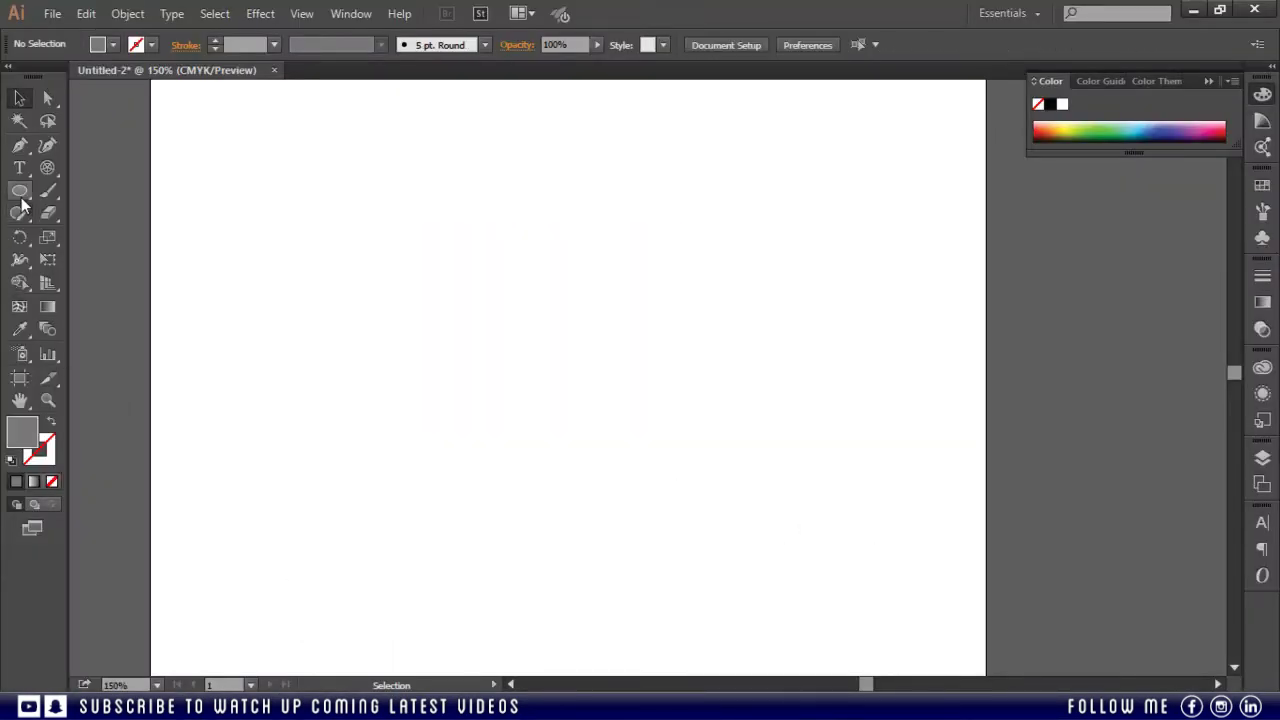
drag(19, 190, 80, 193)
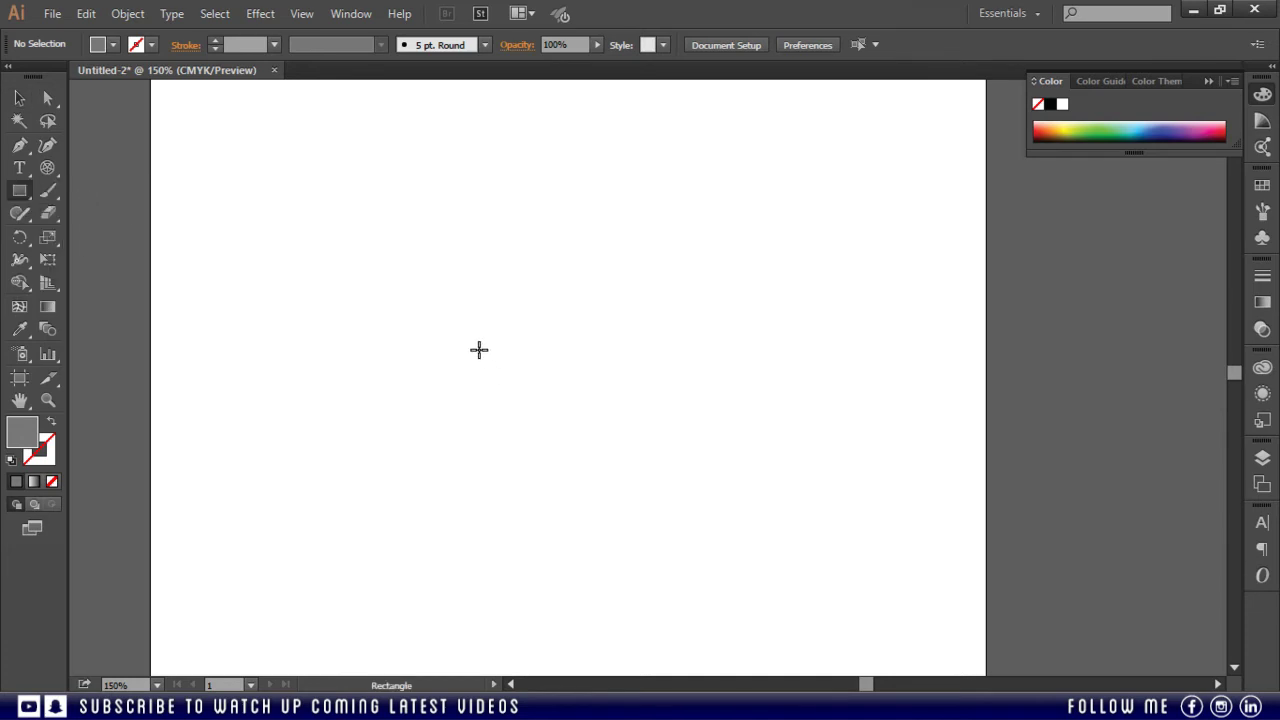
drag(494, 363, 644, 459)
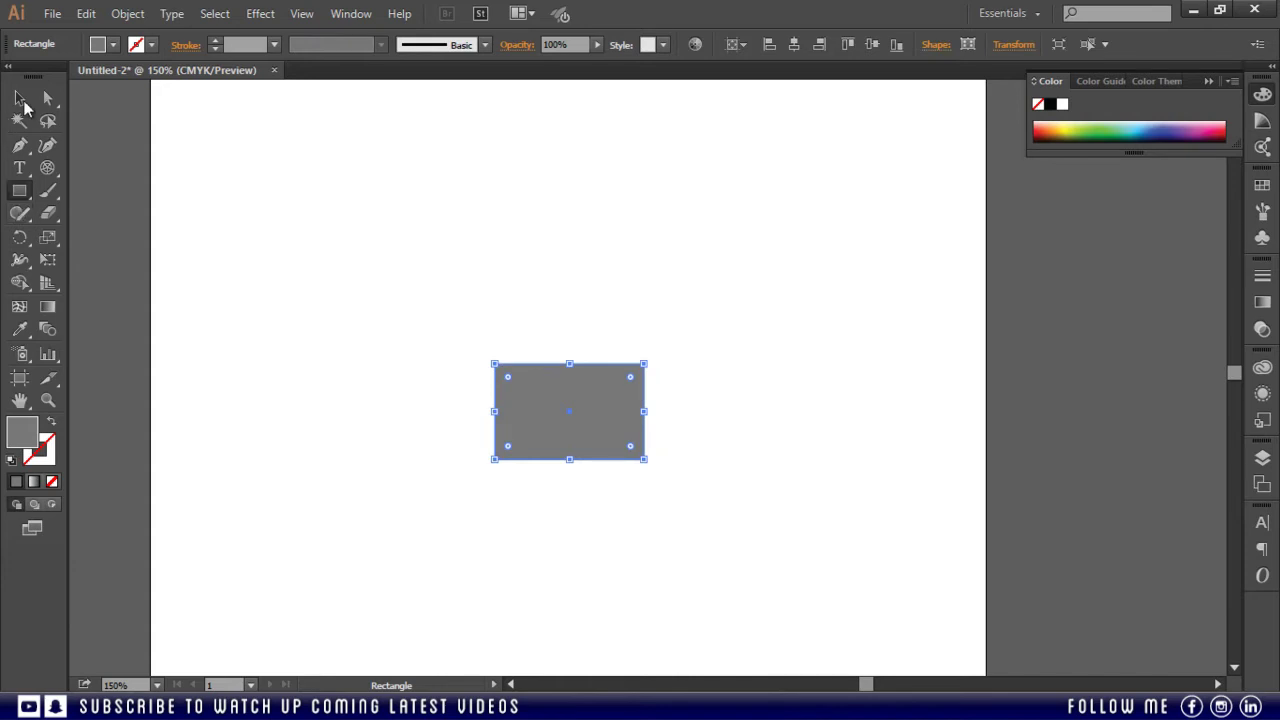
key(v)
drag(569, 411, 512, 352)
click(683, 377)
Step: Create a 3-sided polygon triangle to the rectangle's upper right
drag(20, 190, 79, 261)
click(717, 277)
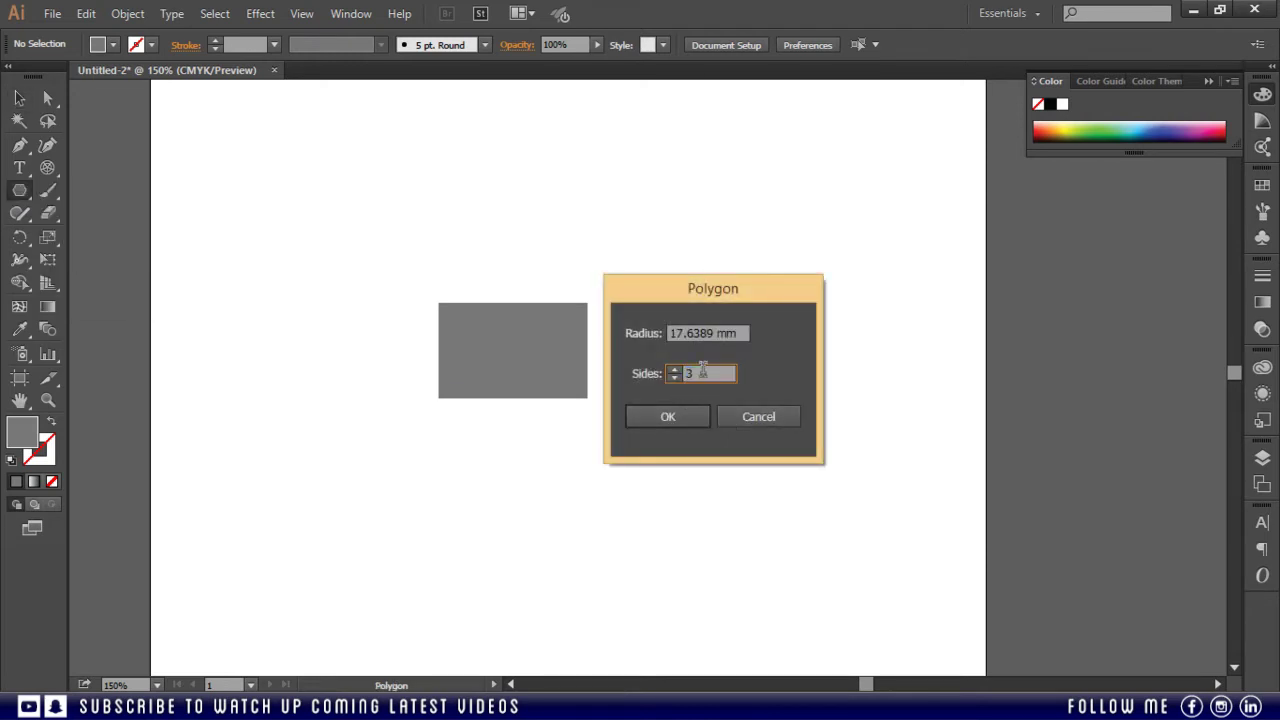
click(672, 424)
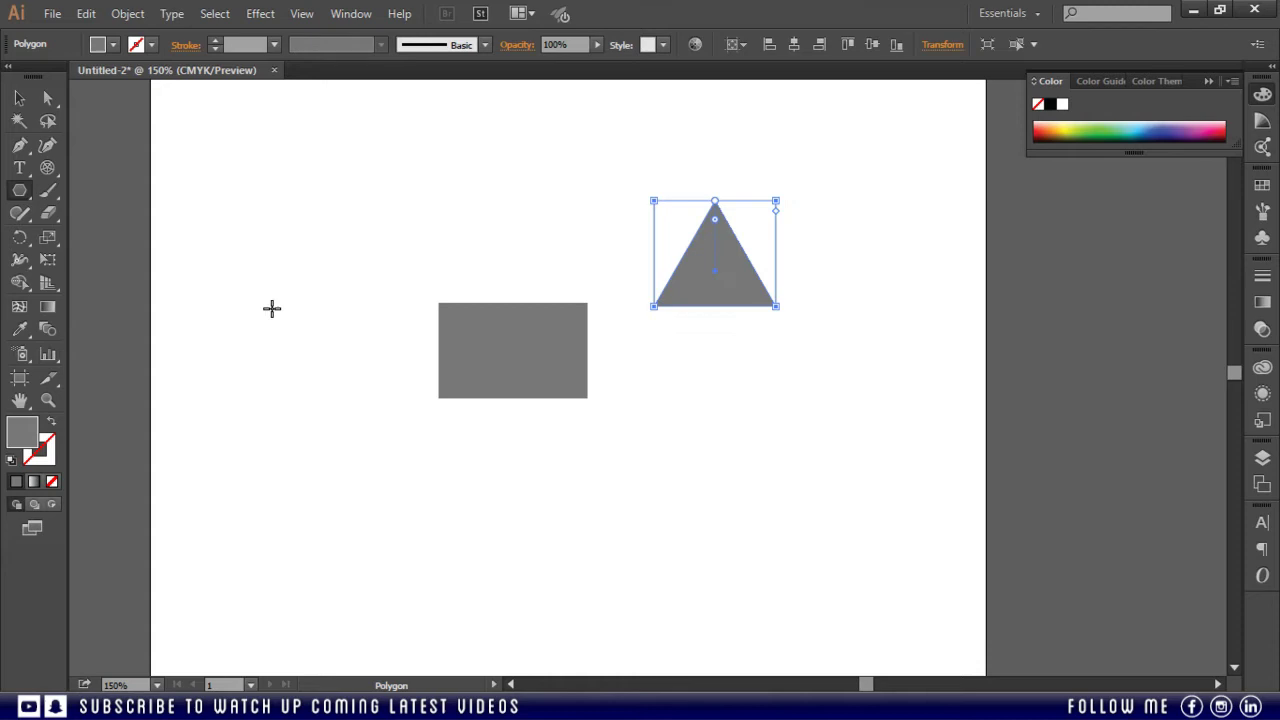
Step: Place the triangle on the rectangle and stretch its base points to the rectangle's top corners
click(47, 97)
drag(668, 280, 524, 284)
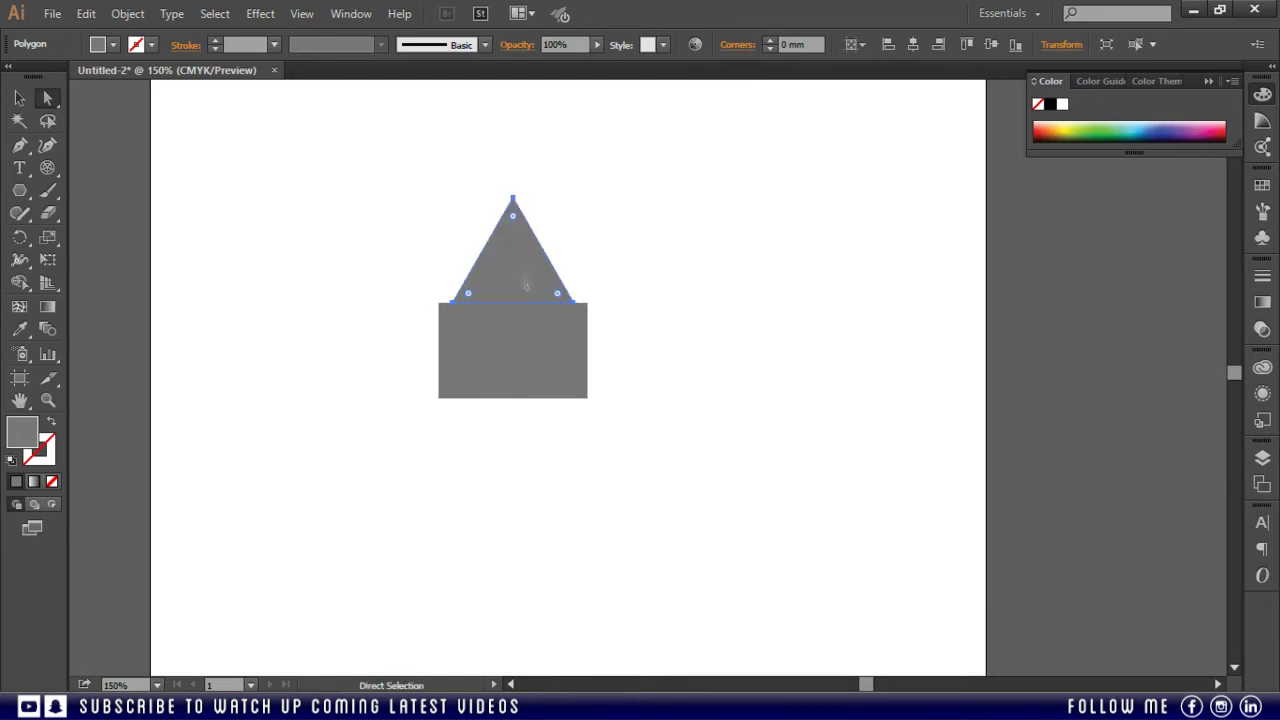
click(363, 268)
key(ctrl)
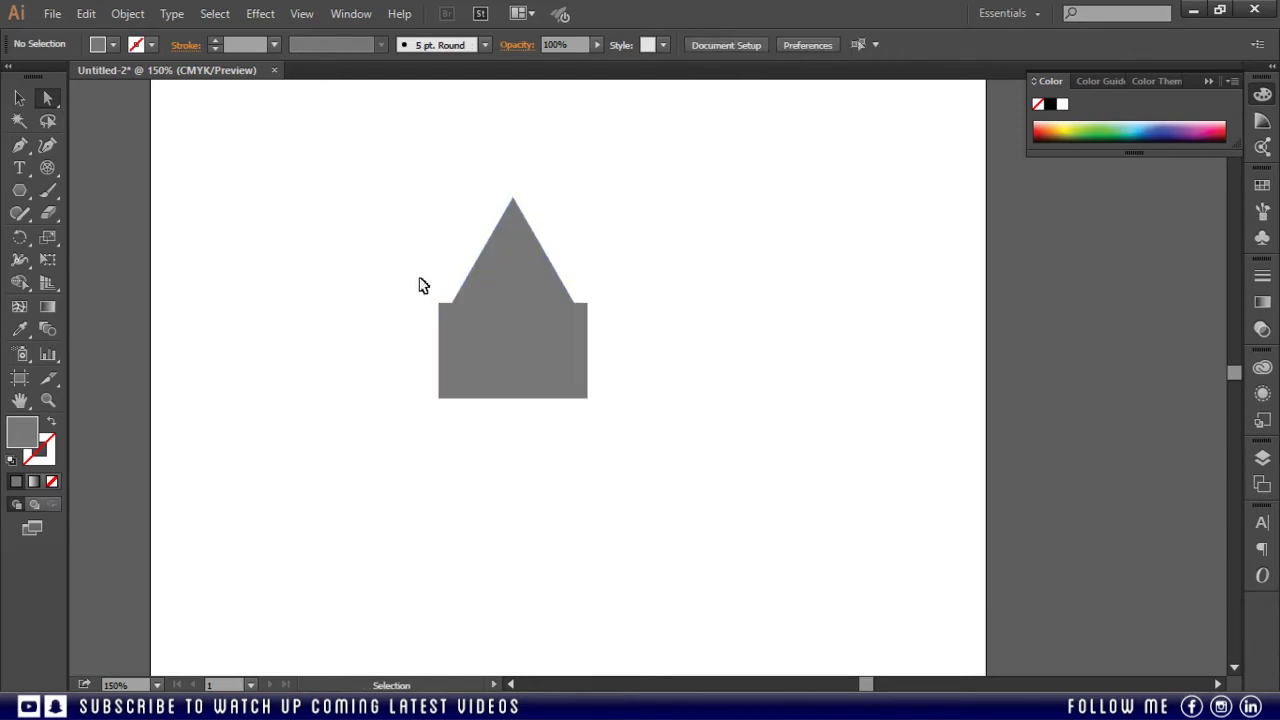
key(ctrl+plus)
key(ctrl+plus)
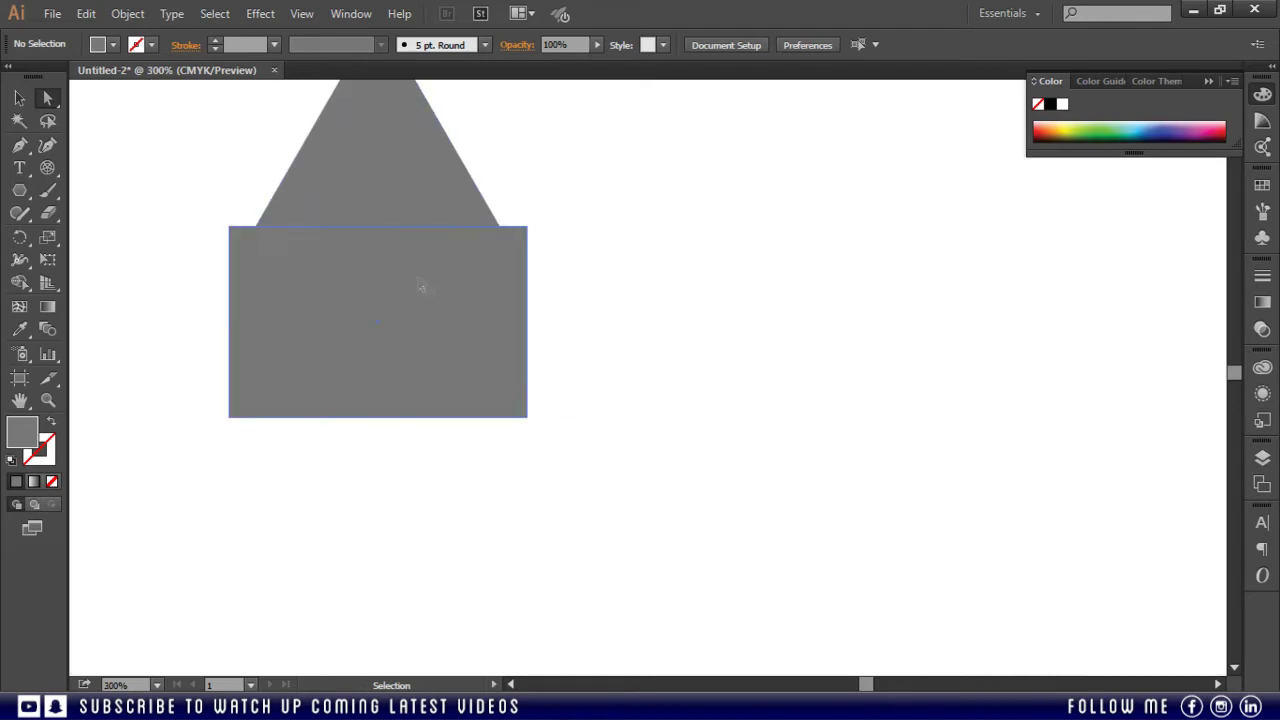
drag(354, 234, 491, 389)
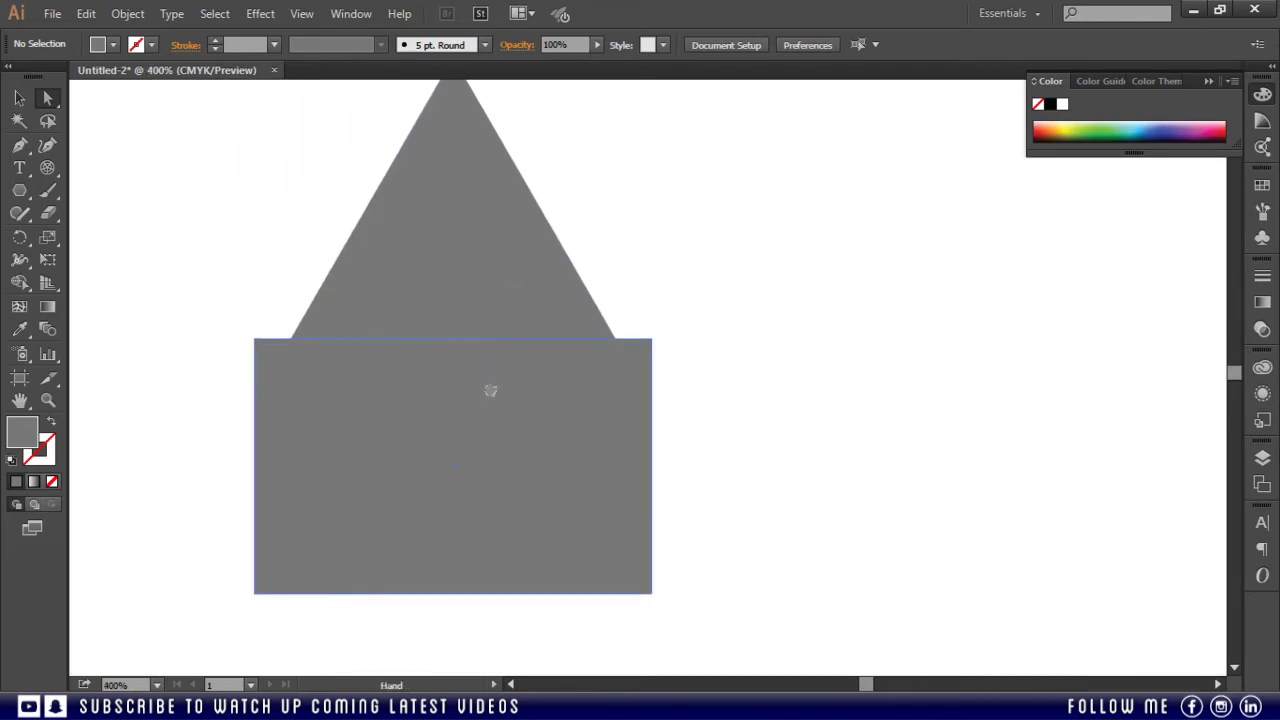
click(296, 341)
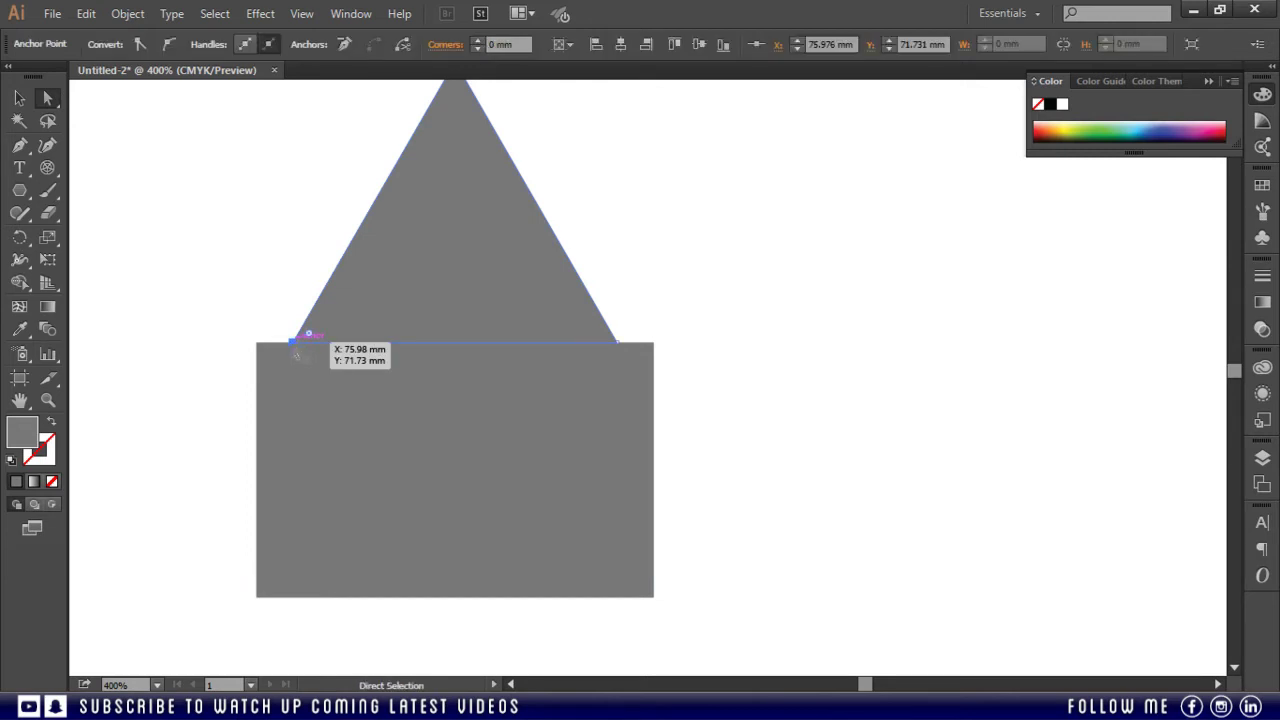
drag(294, 342, 257, 343)
drag(618, 341, 655, 343)
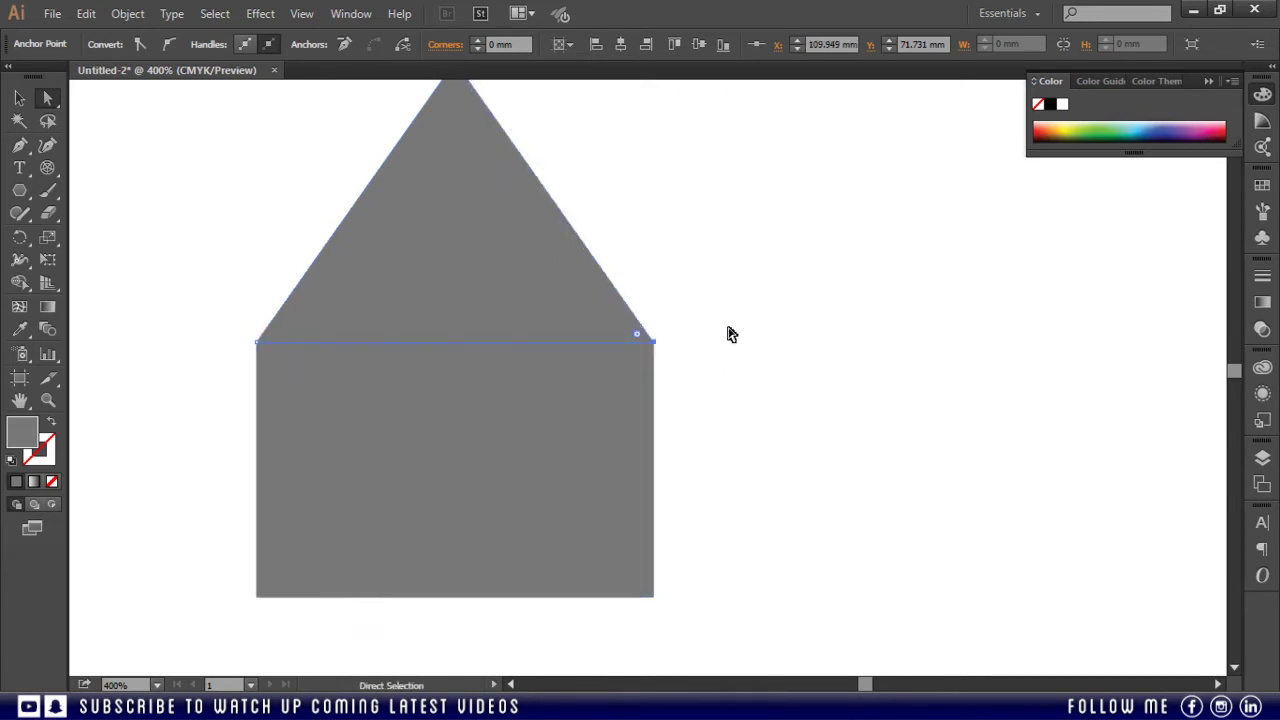
Step: Lower the triangle's apex straight down to flatten the roof, then zoom out
drag(720, 186, 743, 237)
click(523, 126)
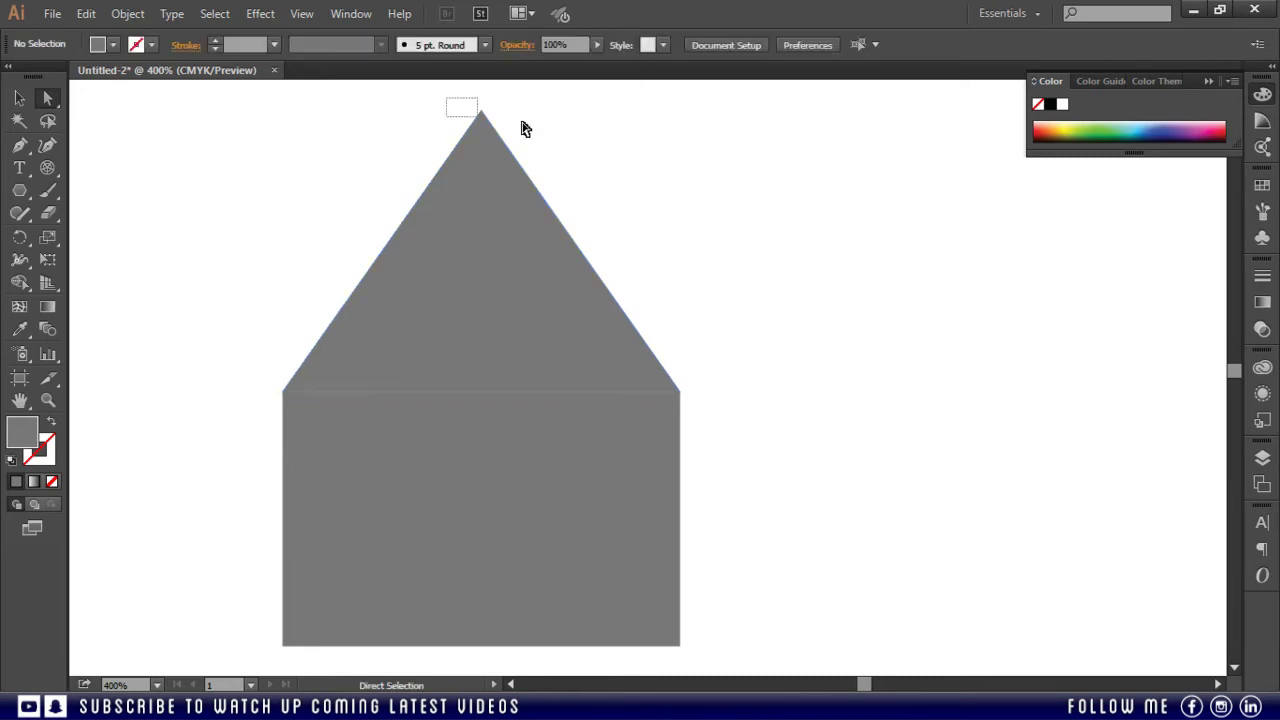
click(481, 110)
drag(485, 113, 481, 176)
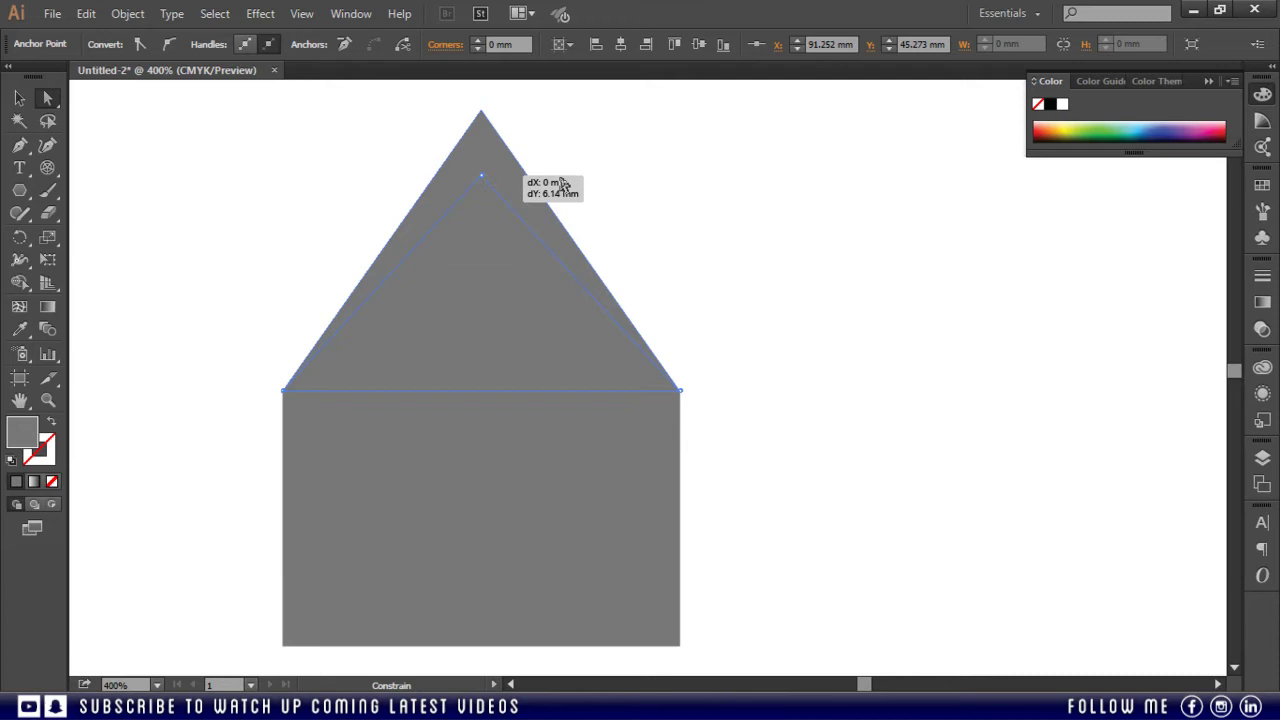
drag(561, 183, 561, 183)
click(731, 239)
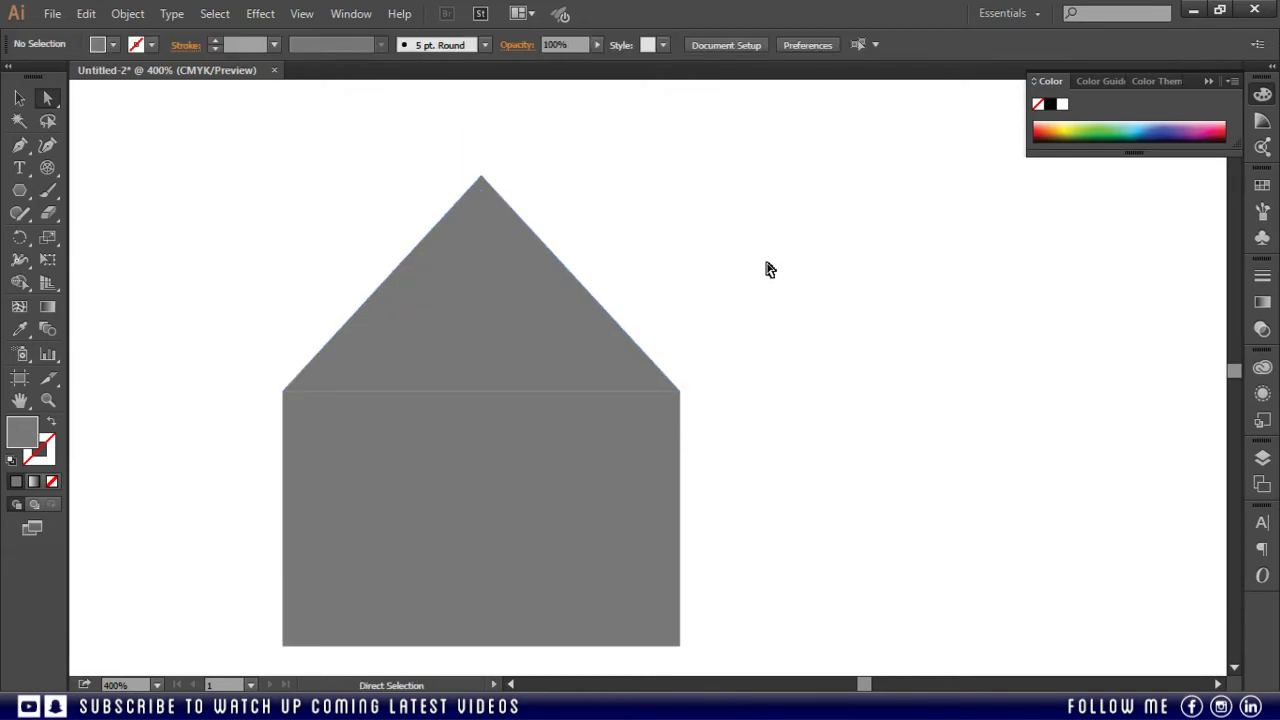
key(ctrl+minus)
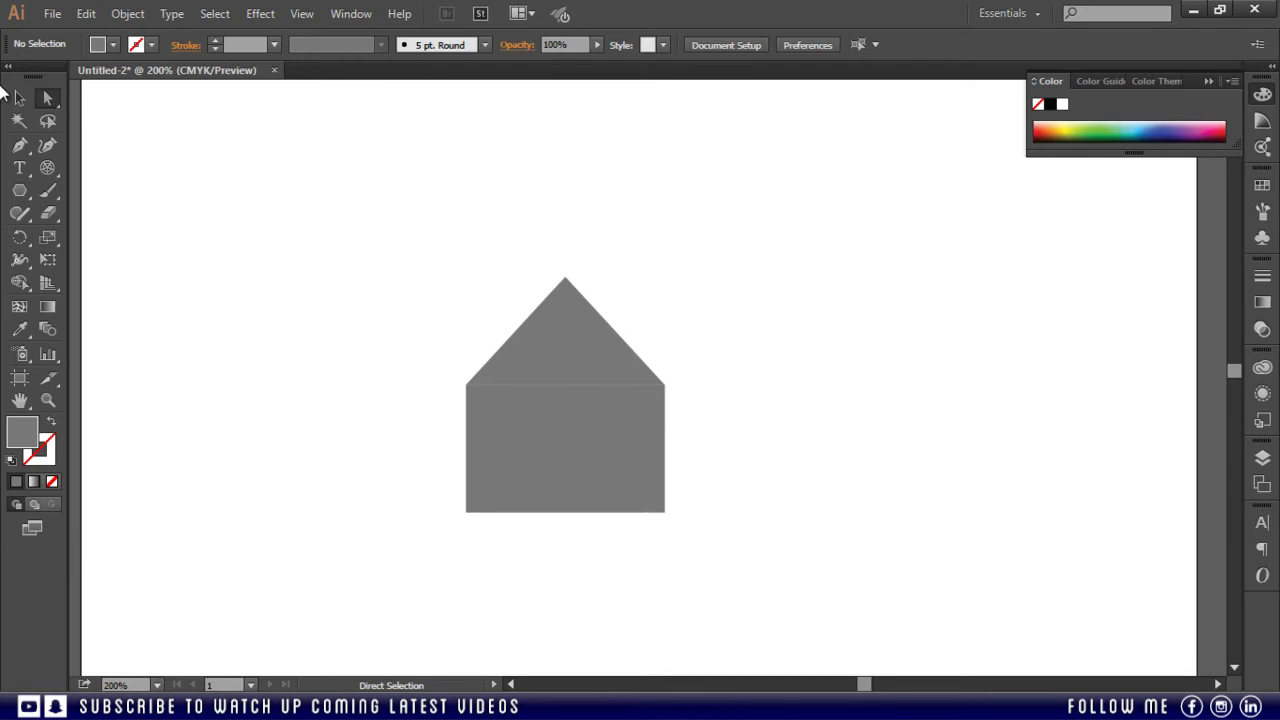
Step: Select the triangle roof and rectangle and unite them with the Shape Builder into one grey house
click(19, 97)
drag(594, 365, 594, 288)
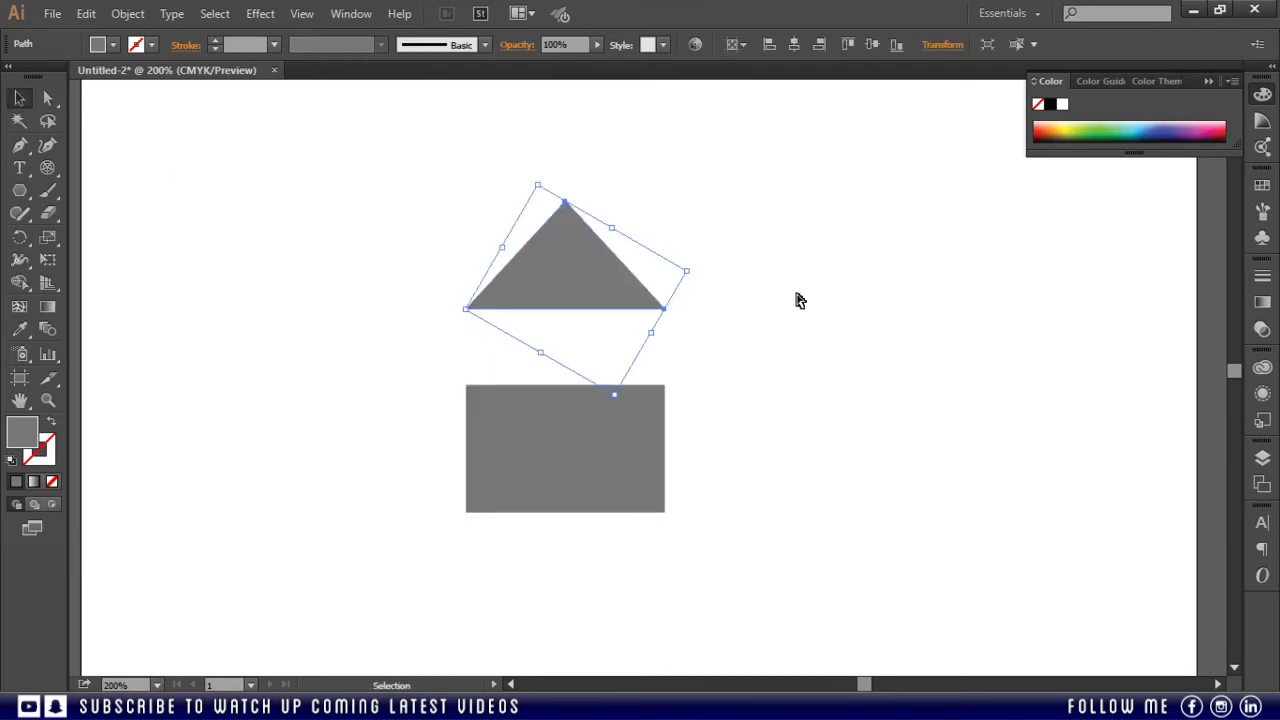
key(ctrl+z)
click(774, 552)
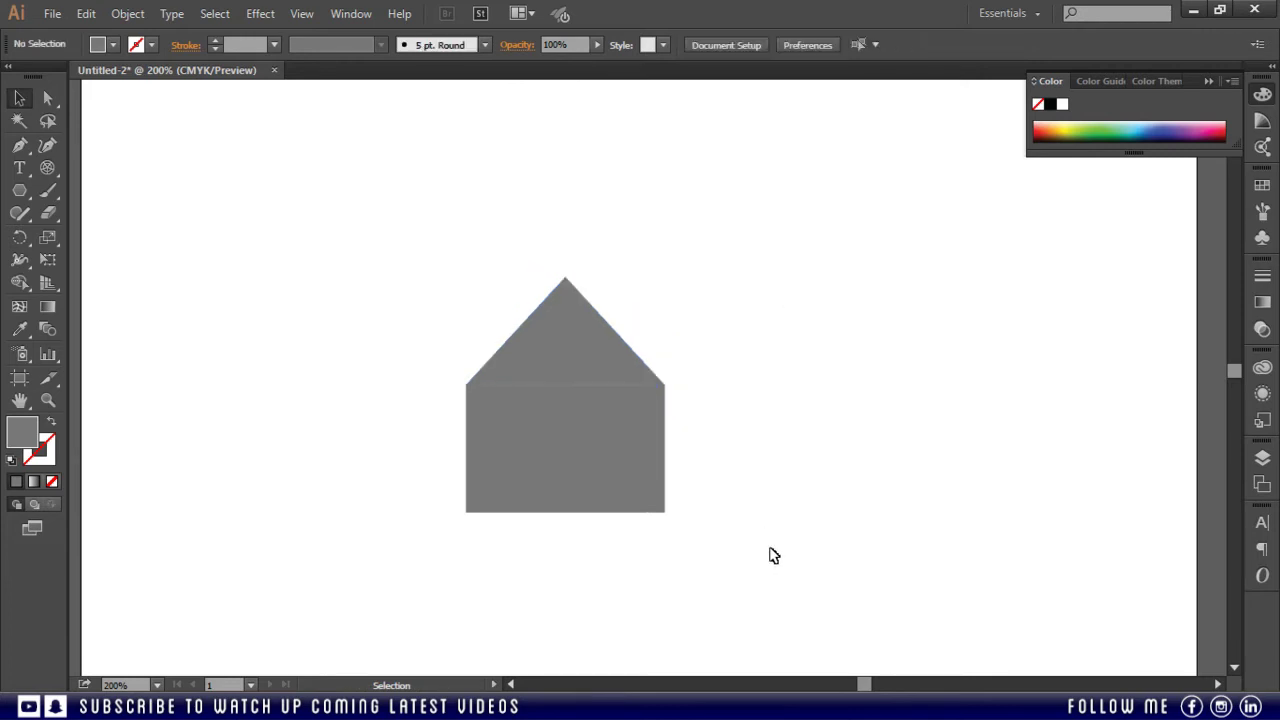
drag(343, 226, 770, 552)
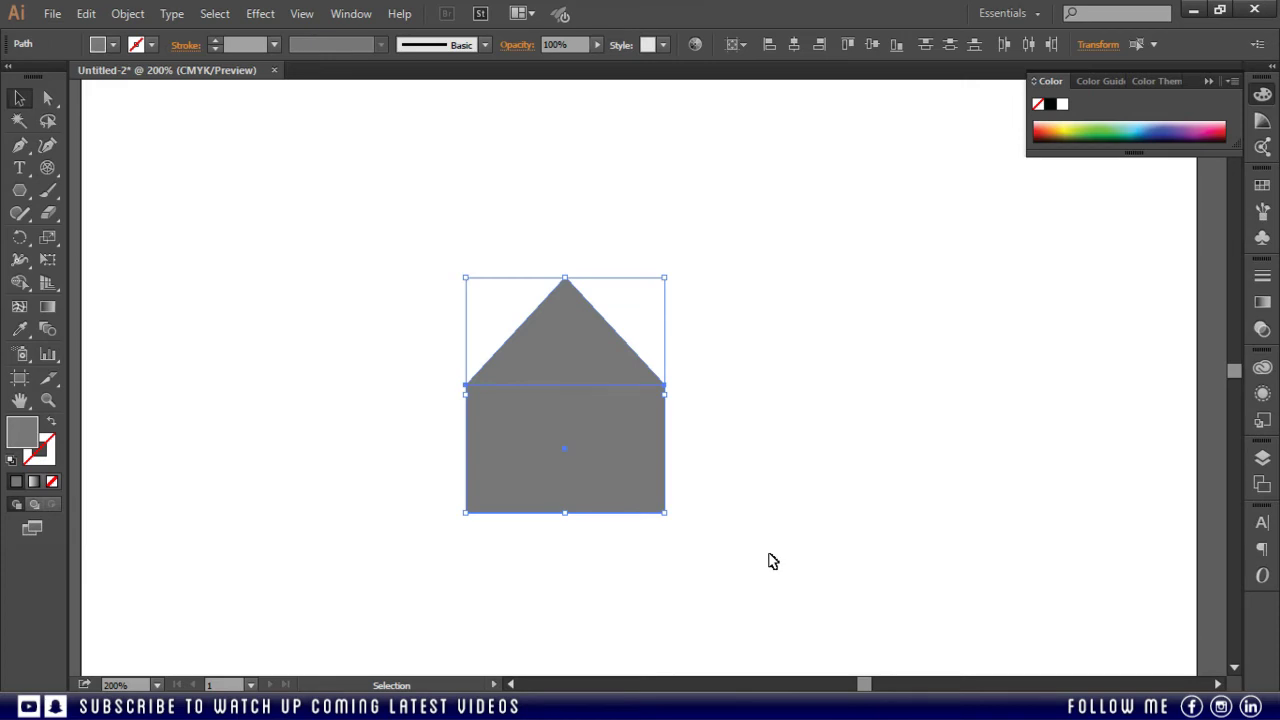
click(18, 288)
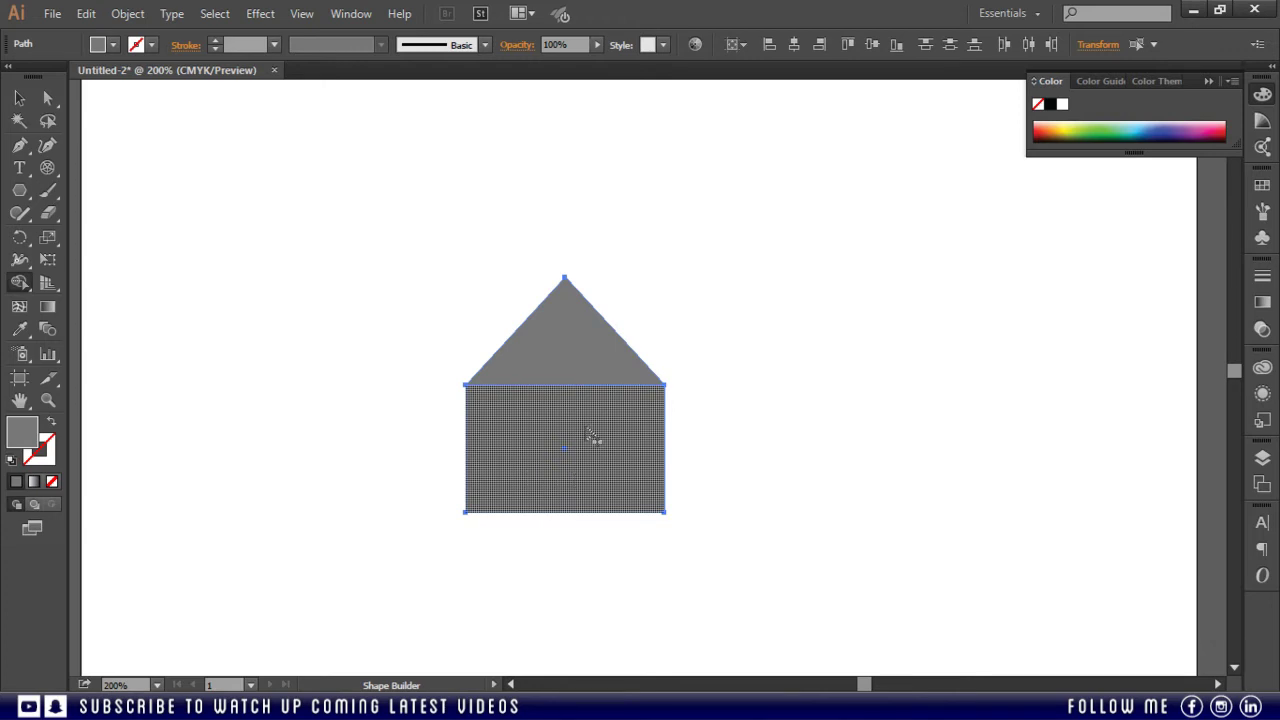
drag(587, 433, 586, 381)
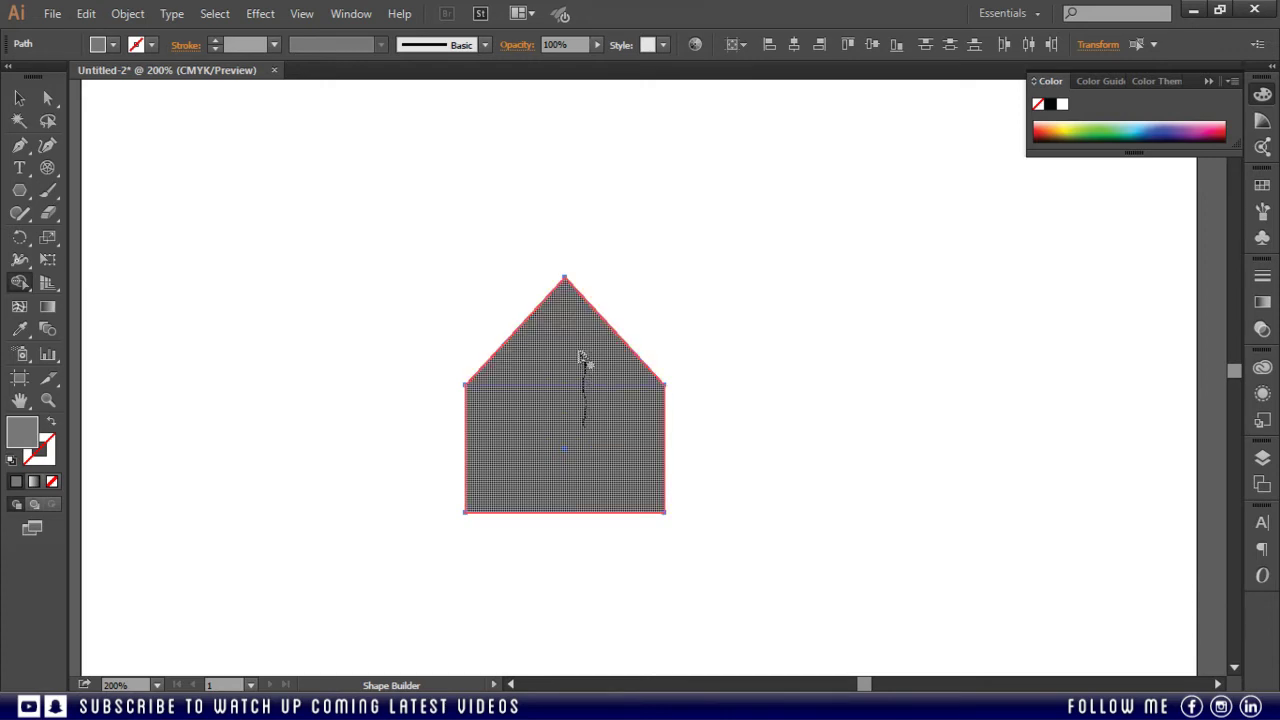
drag(581, 357, 585, 357)
click(22, 97)
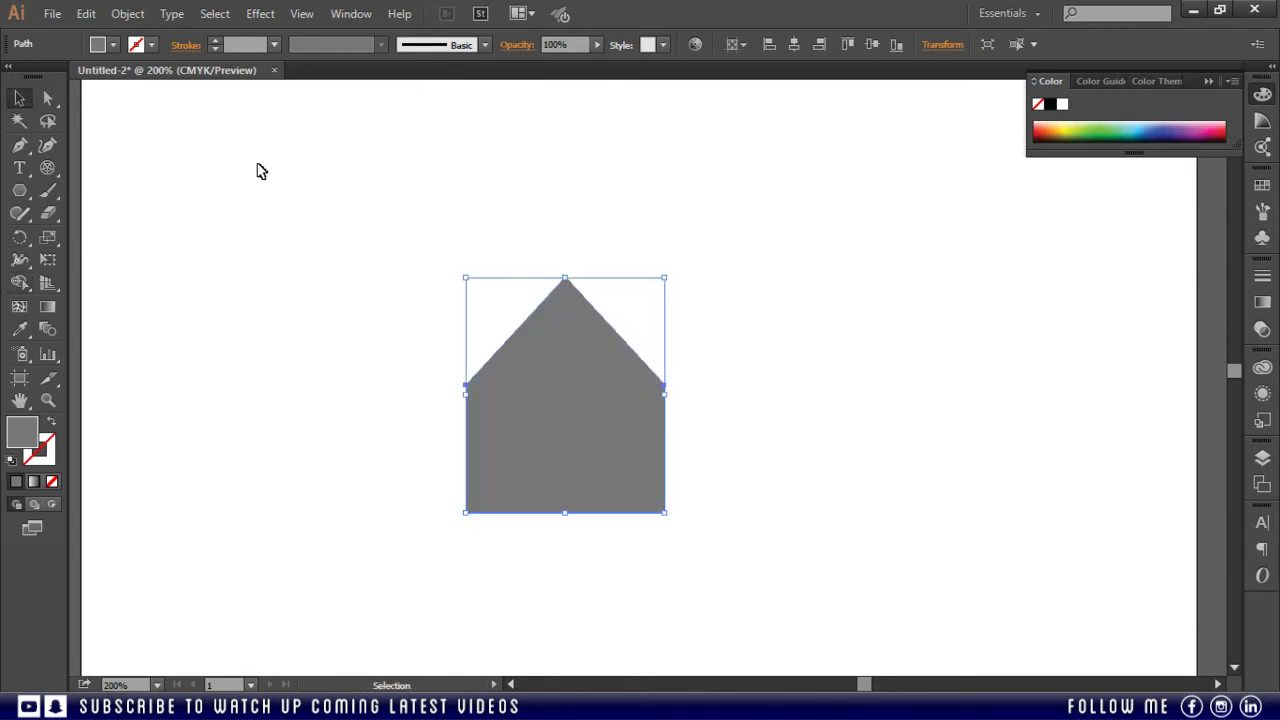
click(320, 222)
click(666, 428)
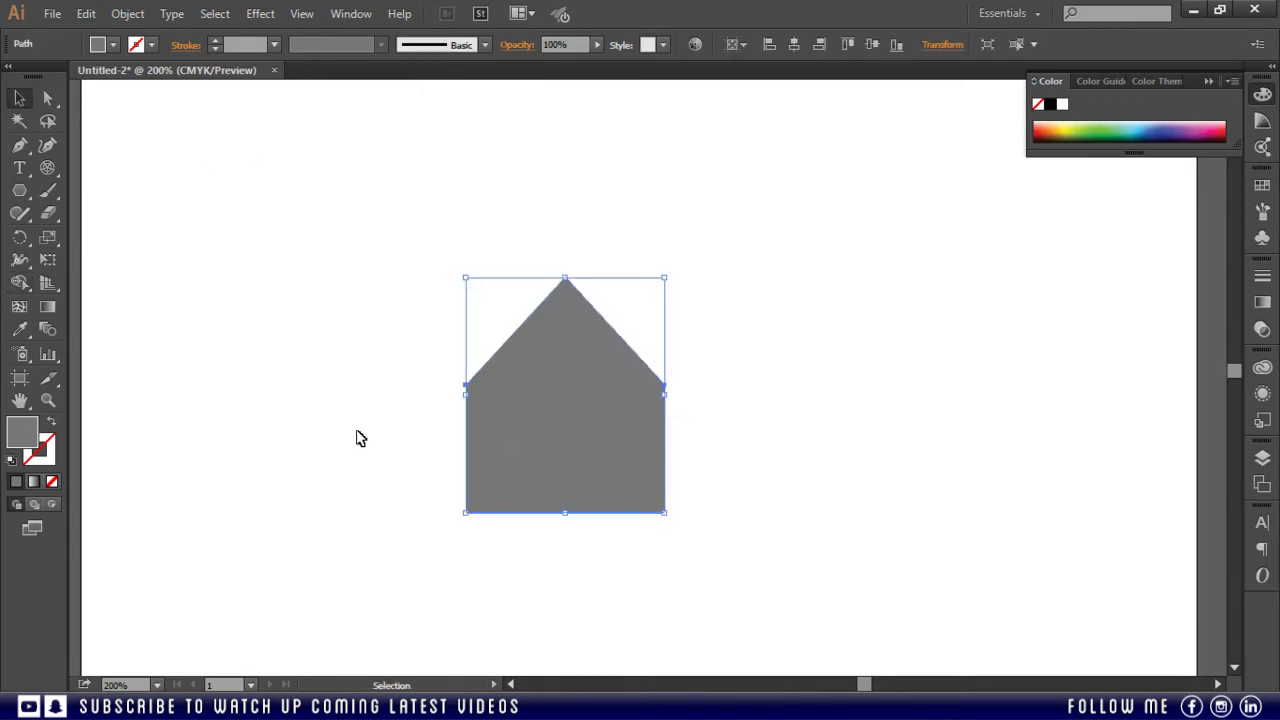
Step: Set the house fill to brown 9B7D67 in the Color Picker, then reselect the house
double_click(20, 436)
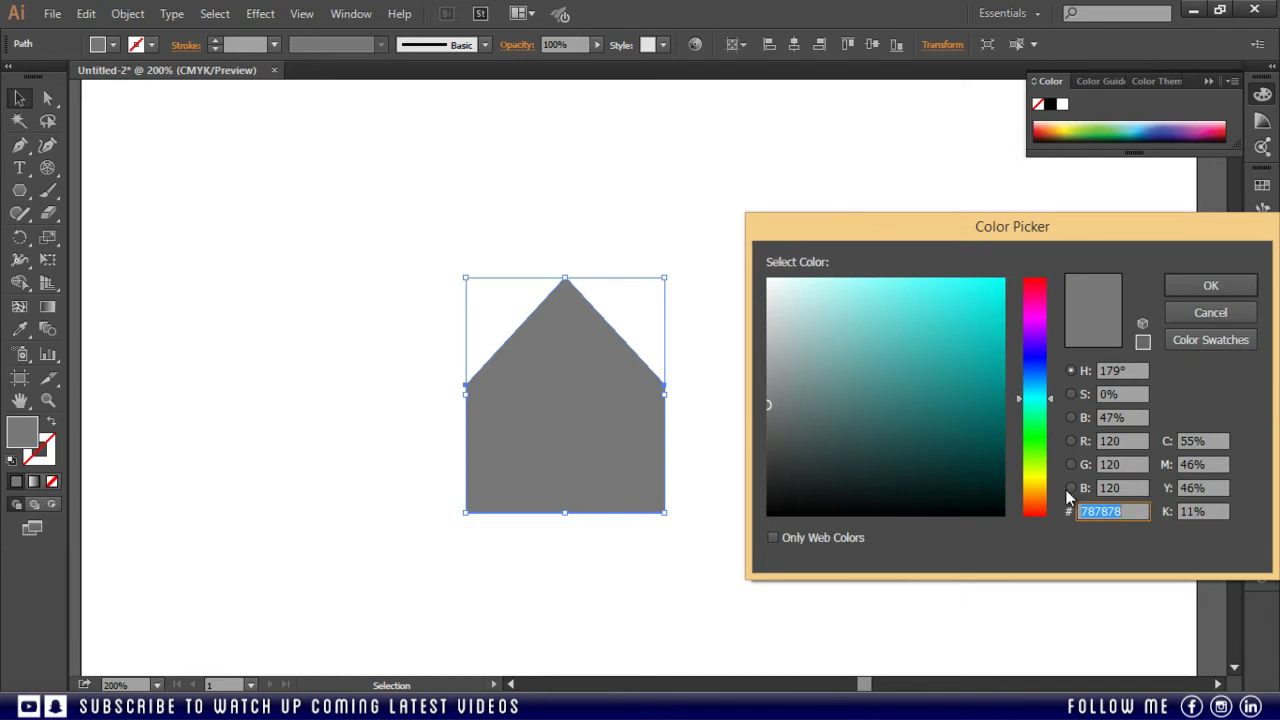
click(1040, 492)
click(1038, 492)
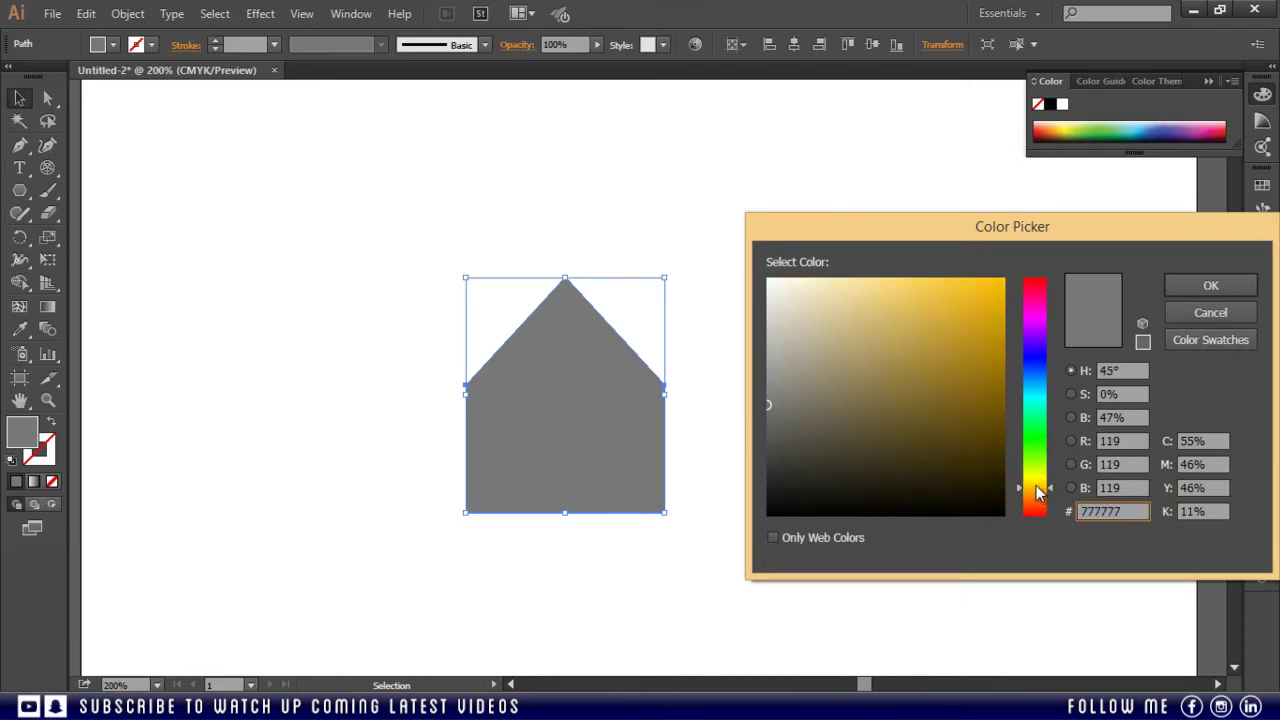
click(1037, 499)
mouse_move(846, 389)
mouse_down()
mouse_move(829, 374)
mouse_move(848, 370)
mouse_up()
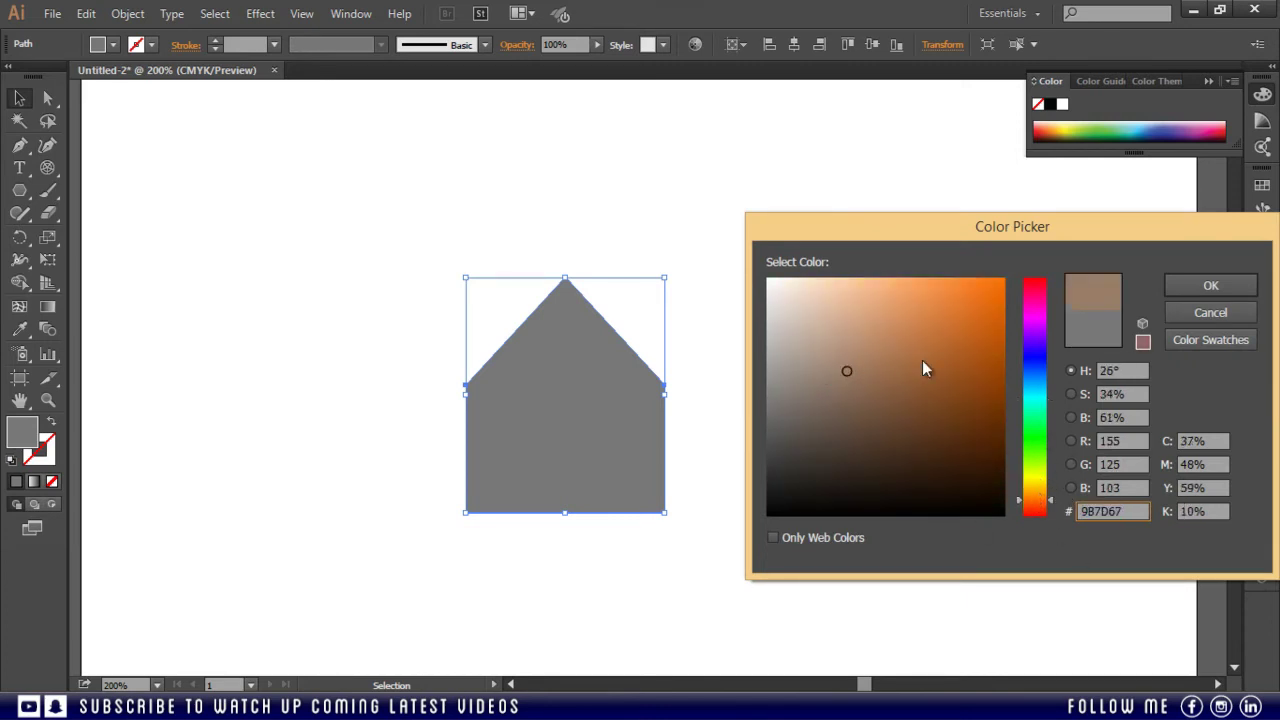
click(1210, 285)
click(906, 360)
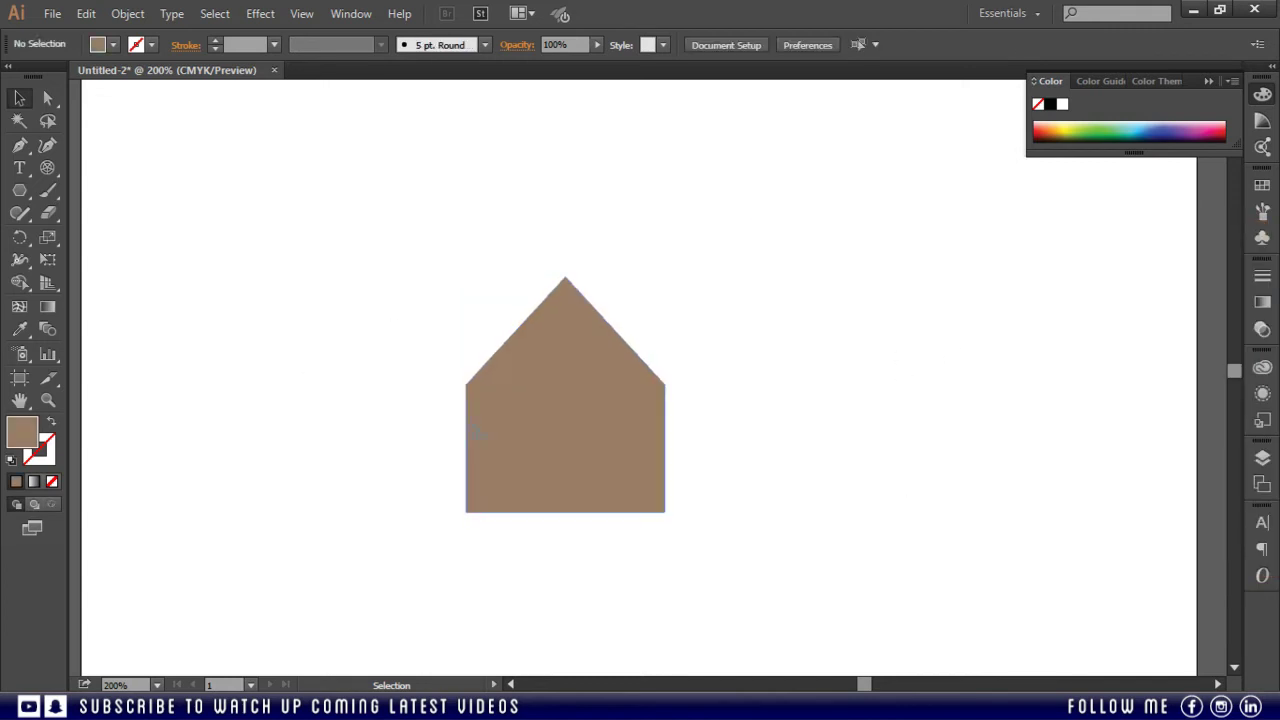
drag(643, 523, 470, 420)
Step: Draw a small black-filled door rectangle at the bottom of the house and nudge it right
click(377, 411)
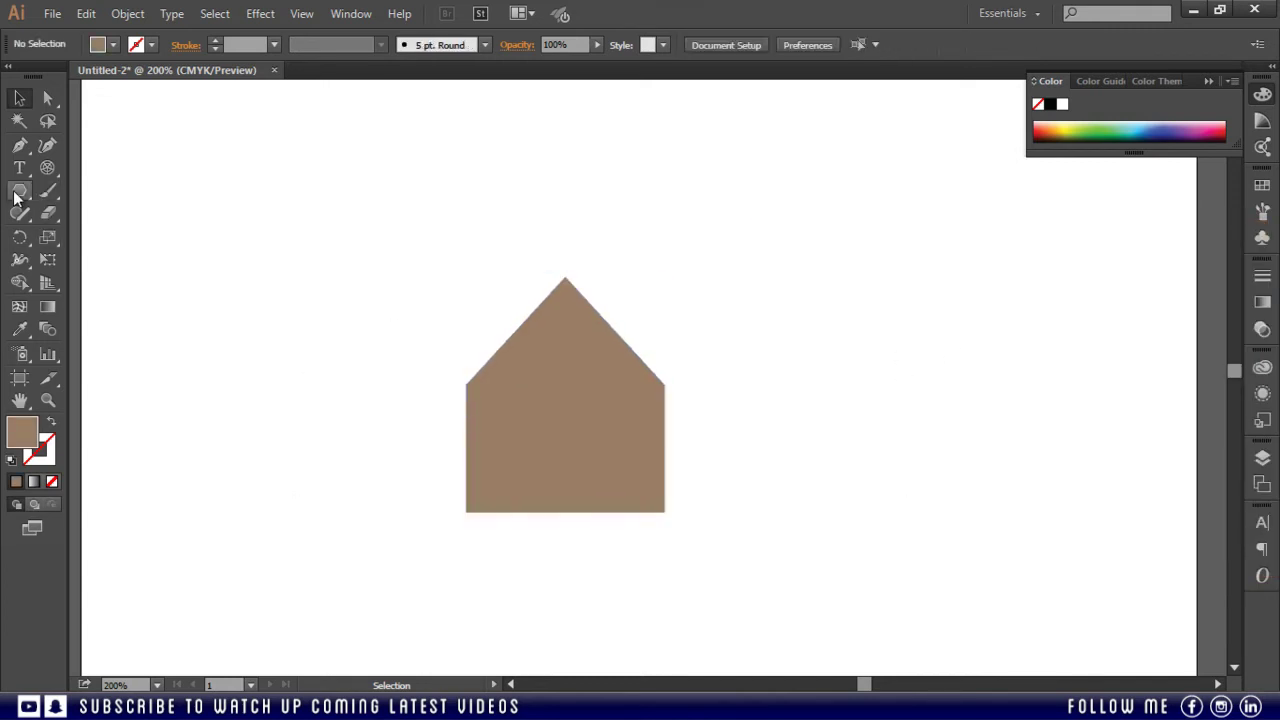
drag(19, 190, 90, 191)
drag(543, 457, 588, 514)
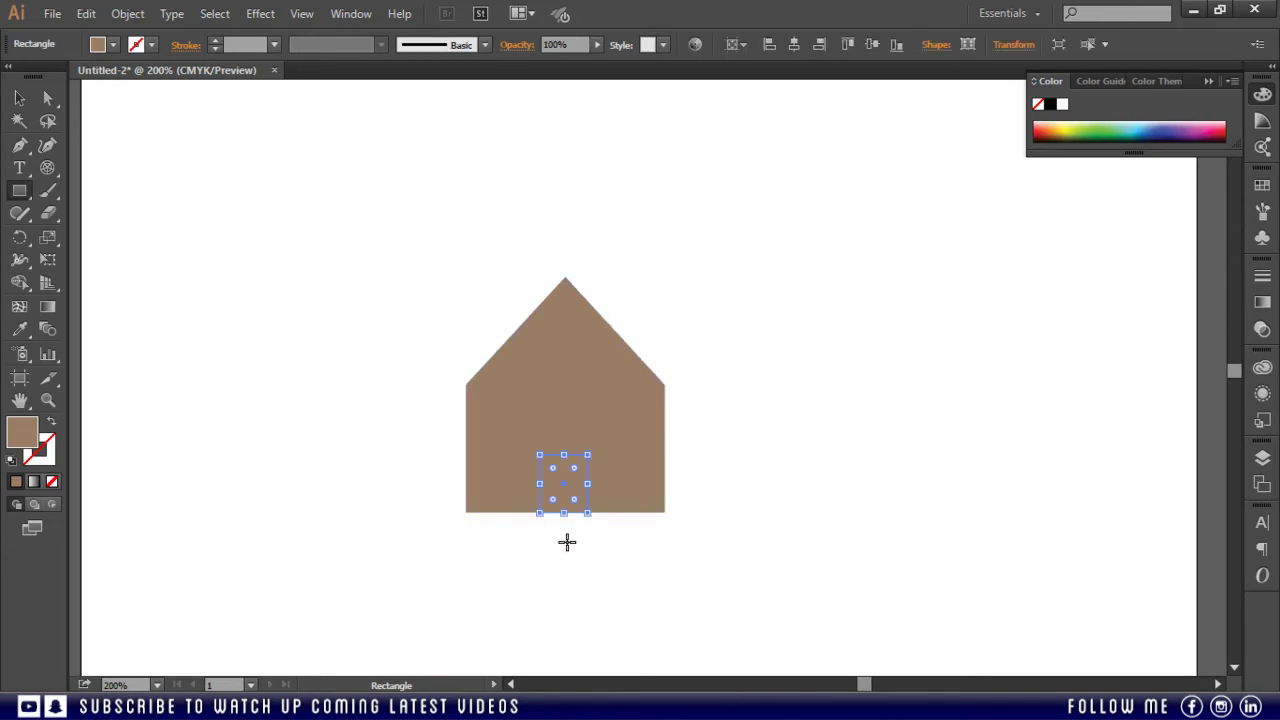
double_click(22, 432)
click(772, 515)
key(Return)
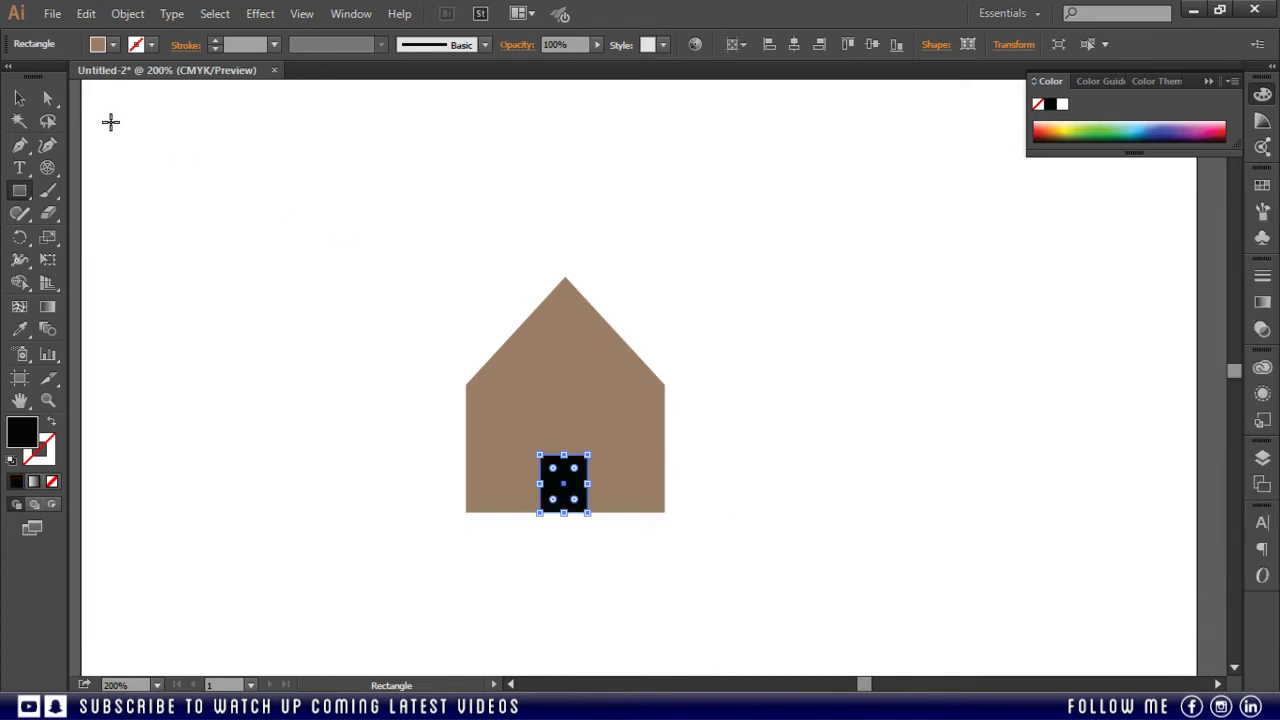
click(19, 98)
drag(565, 500, 572, 497)
Step: Alt-click the door with the Shape Builder to cut it out of the house
click(739, 510)
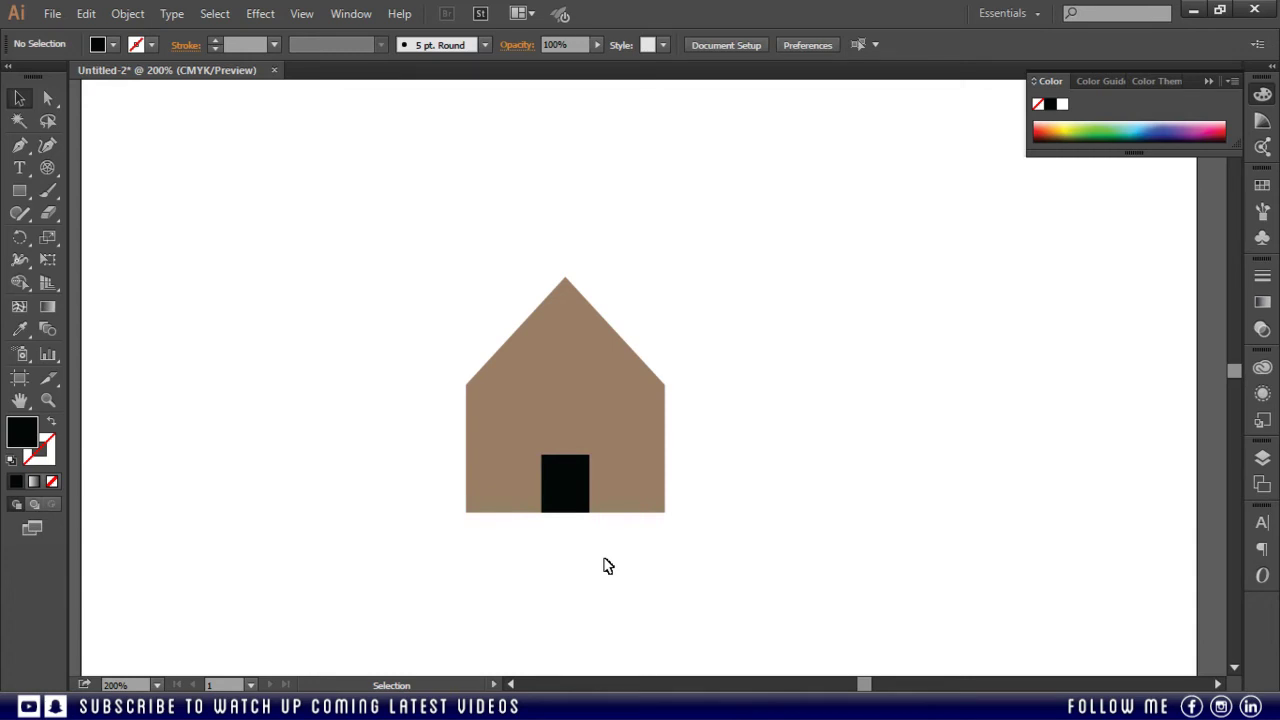
drag(251, 226, 829, 644)
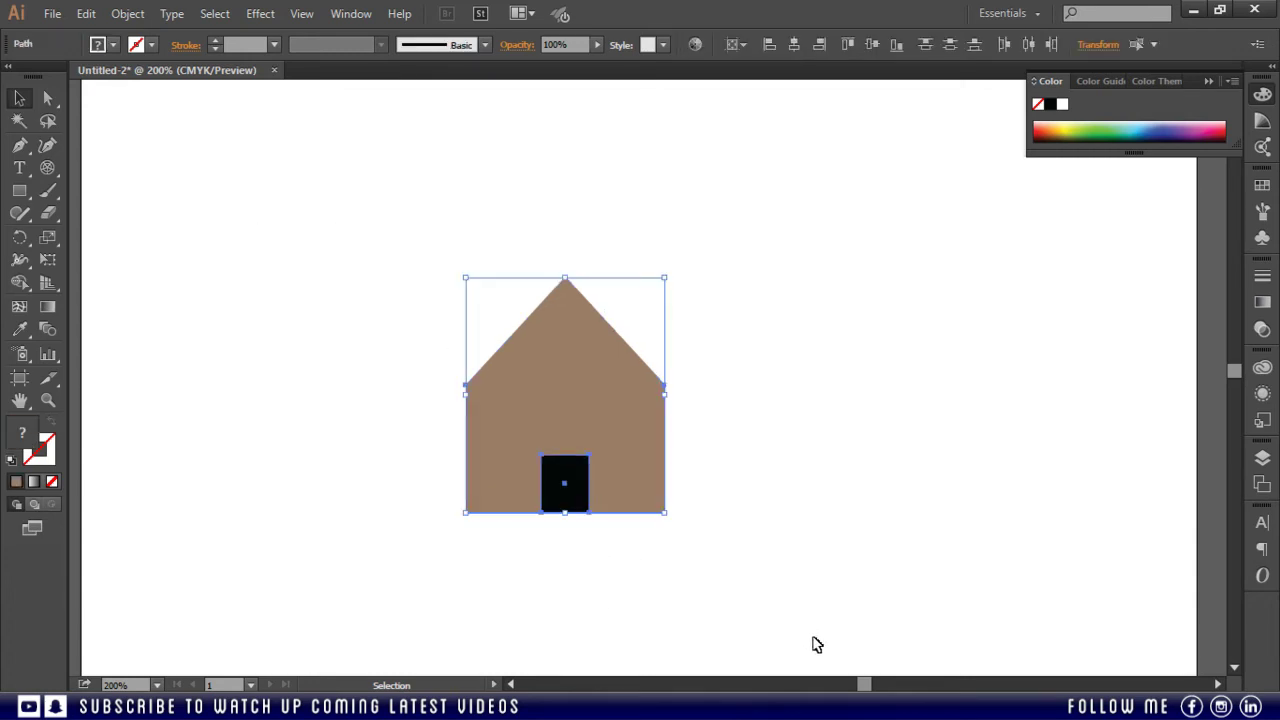
click(19, 282)
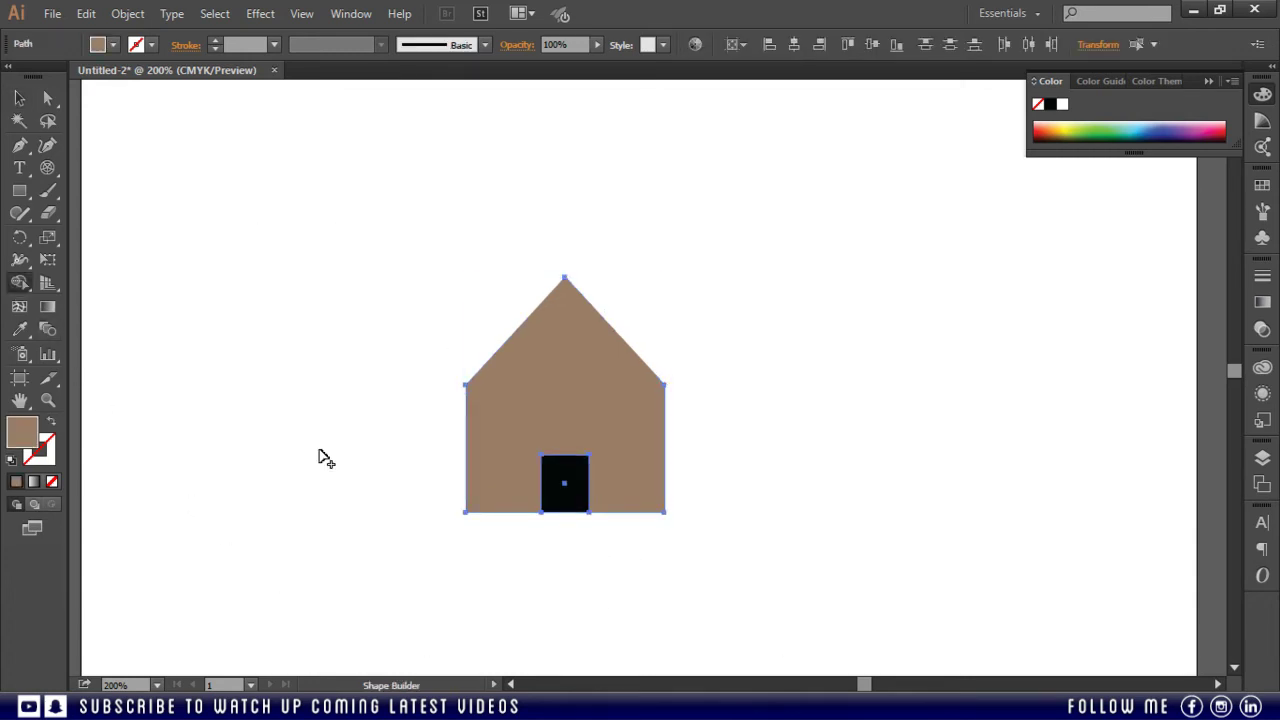
key(alt)
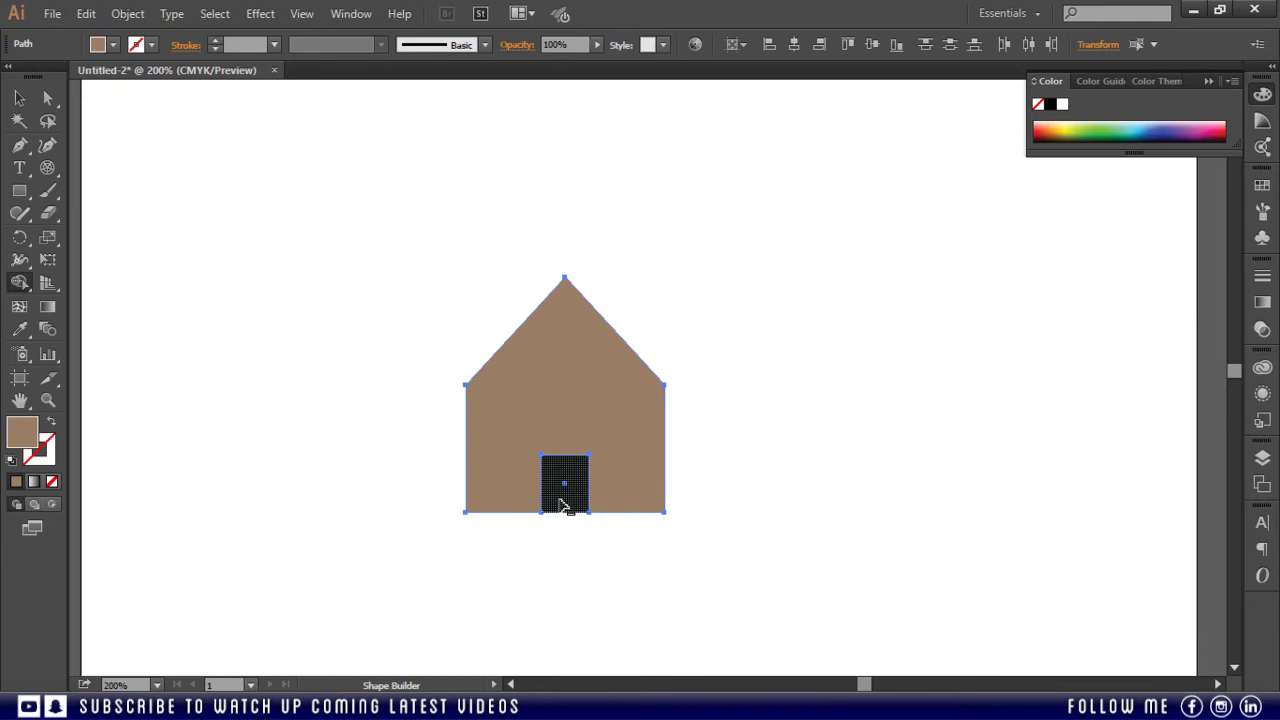
alt+click(562, 503)
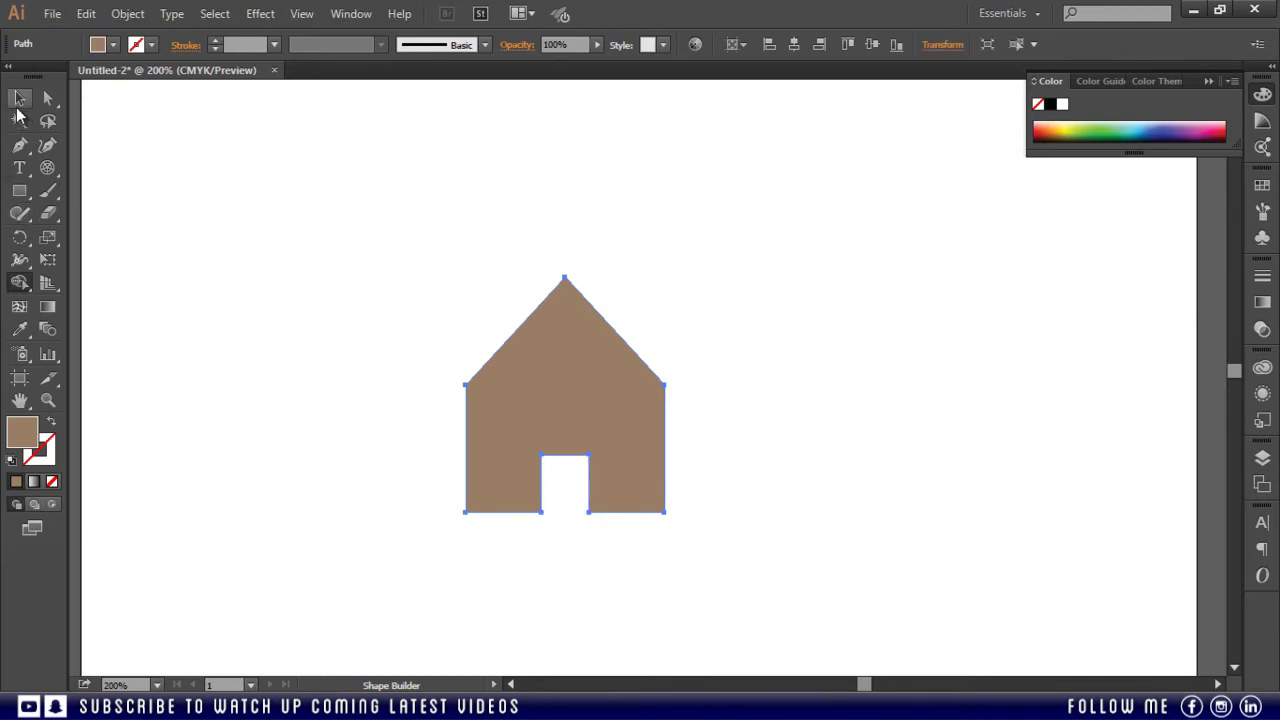
click(19, 98)
click(366, 390)
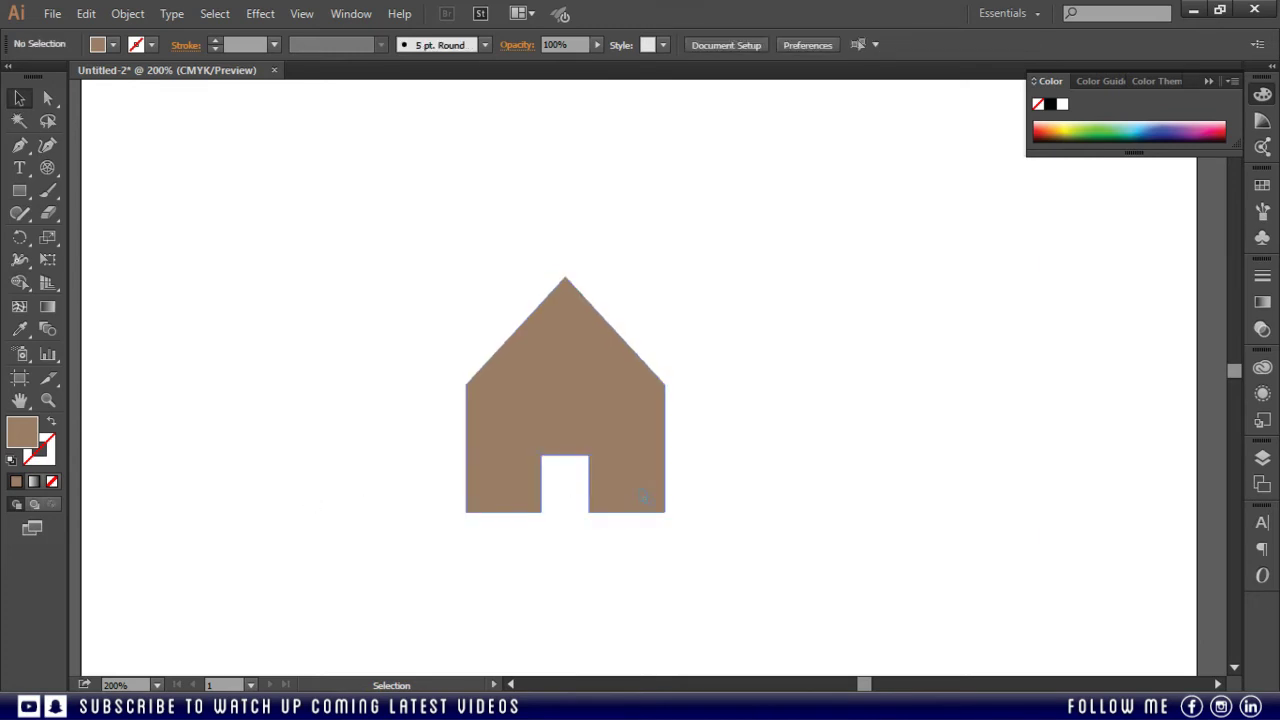
Step: Shift the house up-left, then back toward the page centre
drag(645, 495, 479, 378)
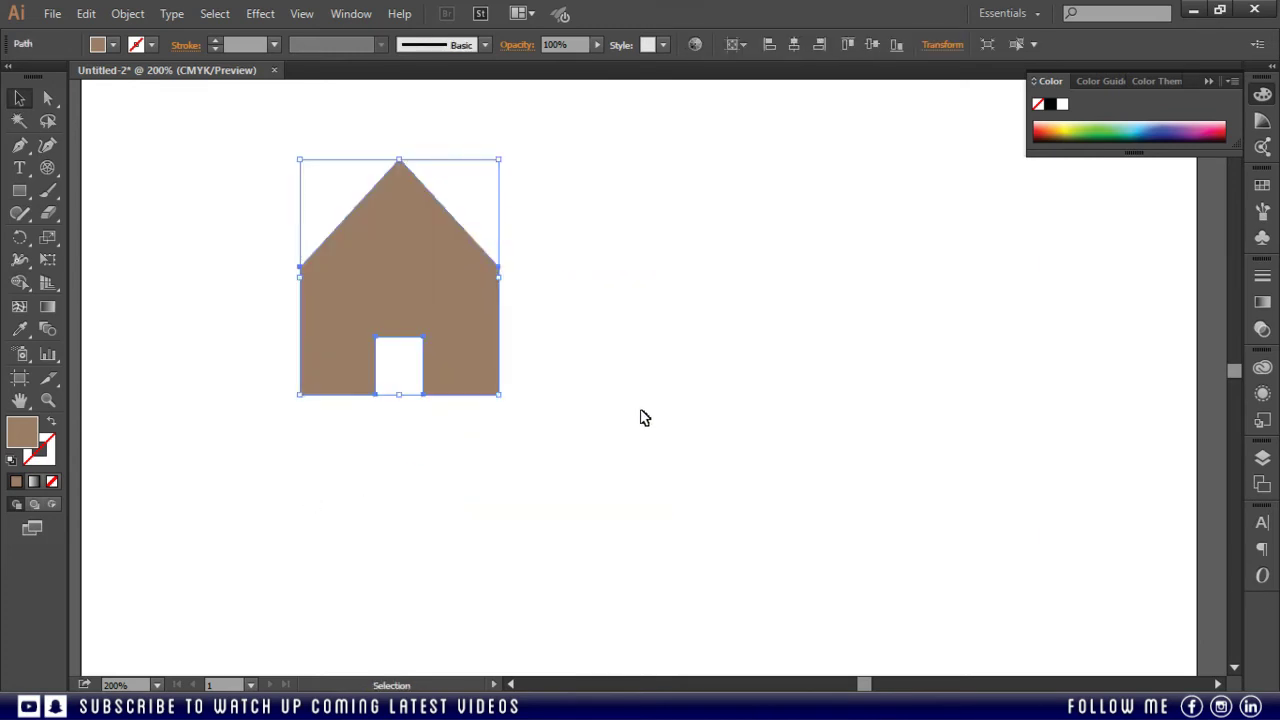
click(644, 417)
drag(473, 327, 640, 414)
click(740, 430)
Step: Draw a small square window on the house's upper-left wall
click(19, 190)
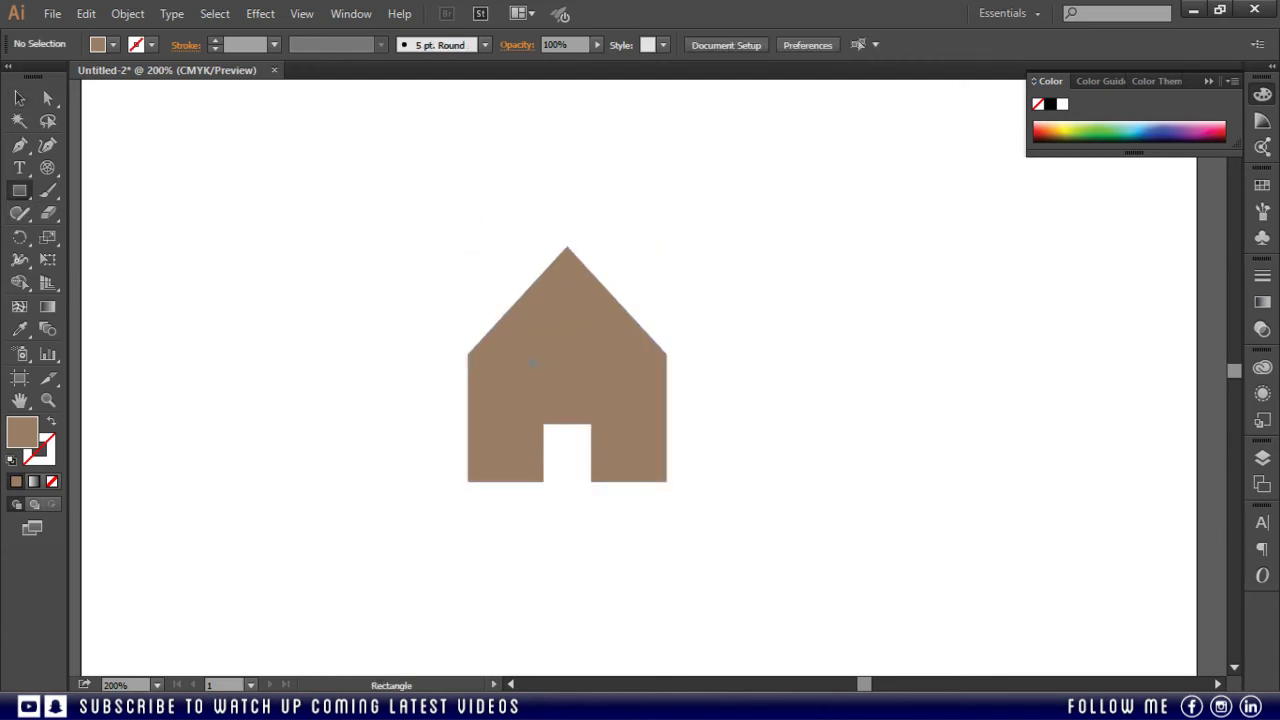
drag(491, 364, 534, 400)
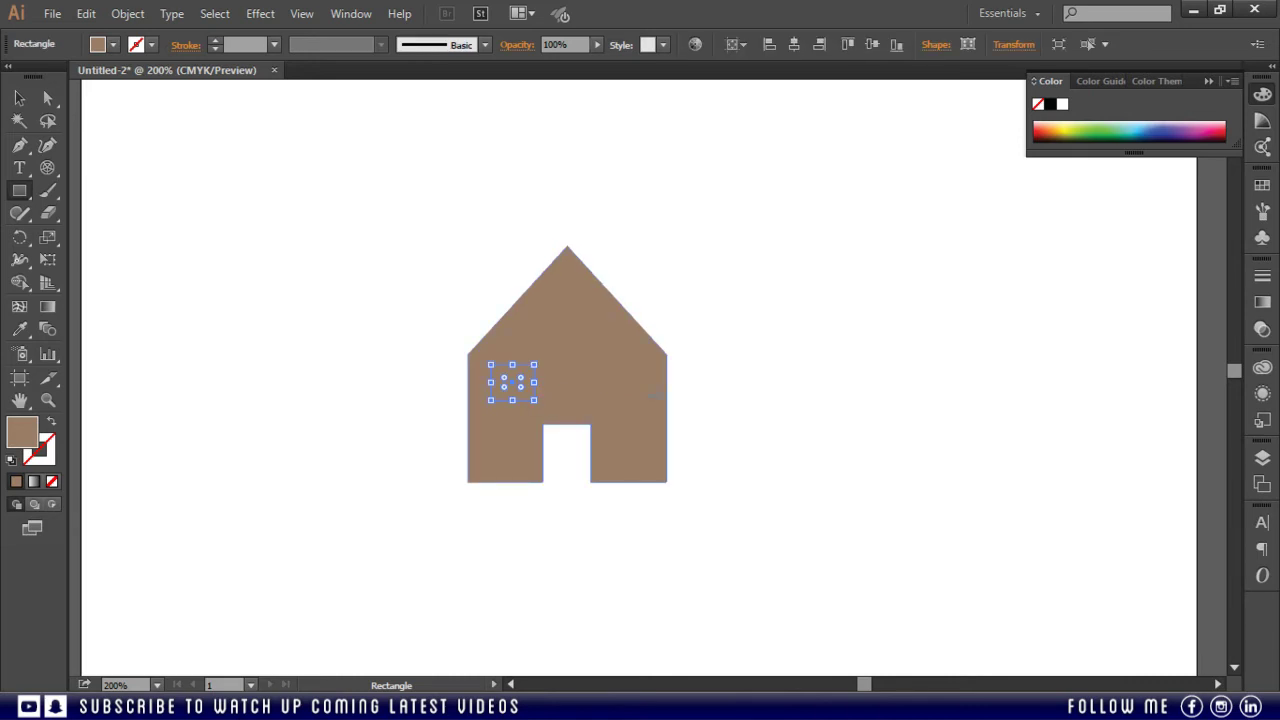
click(540, 322)
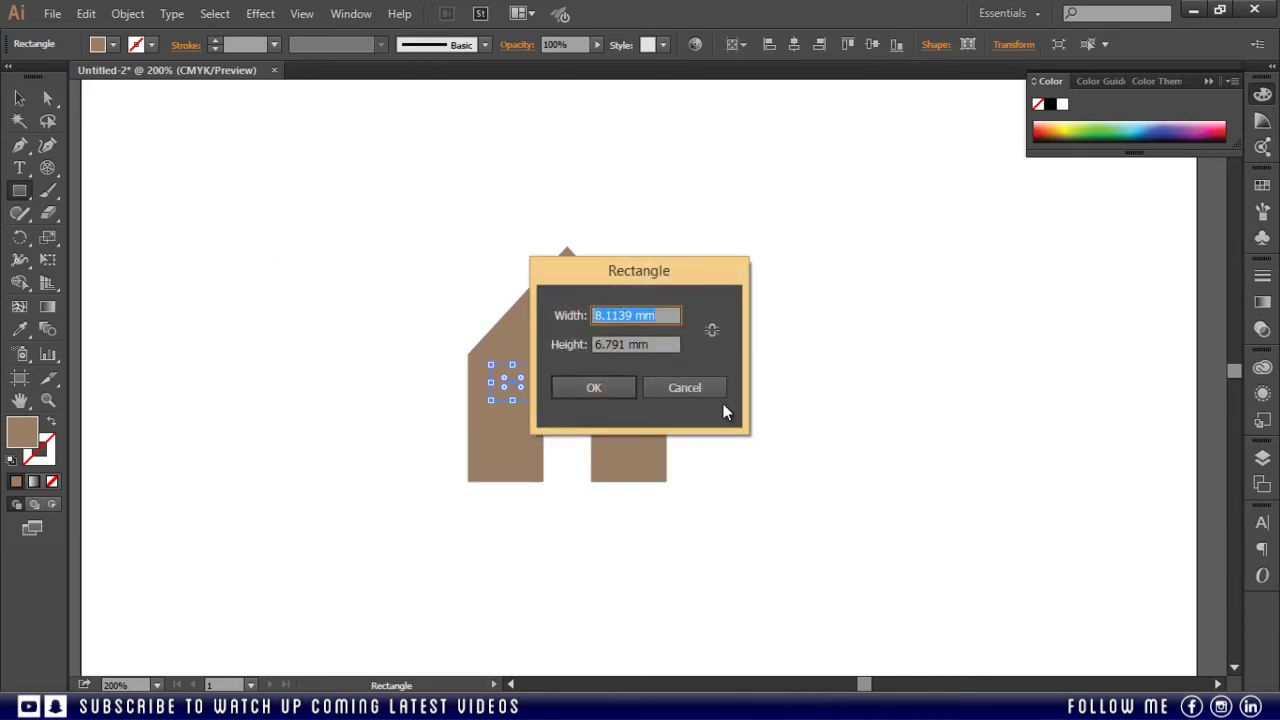
key(Escape)
click(19, 98)
click(388, 242)
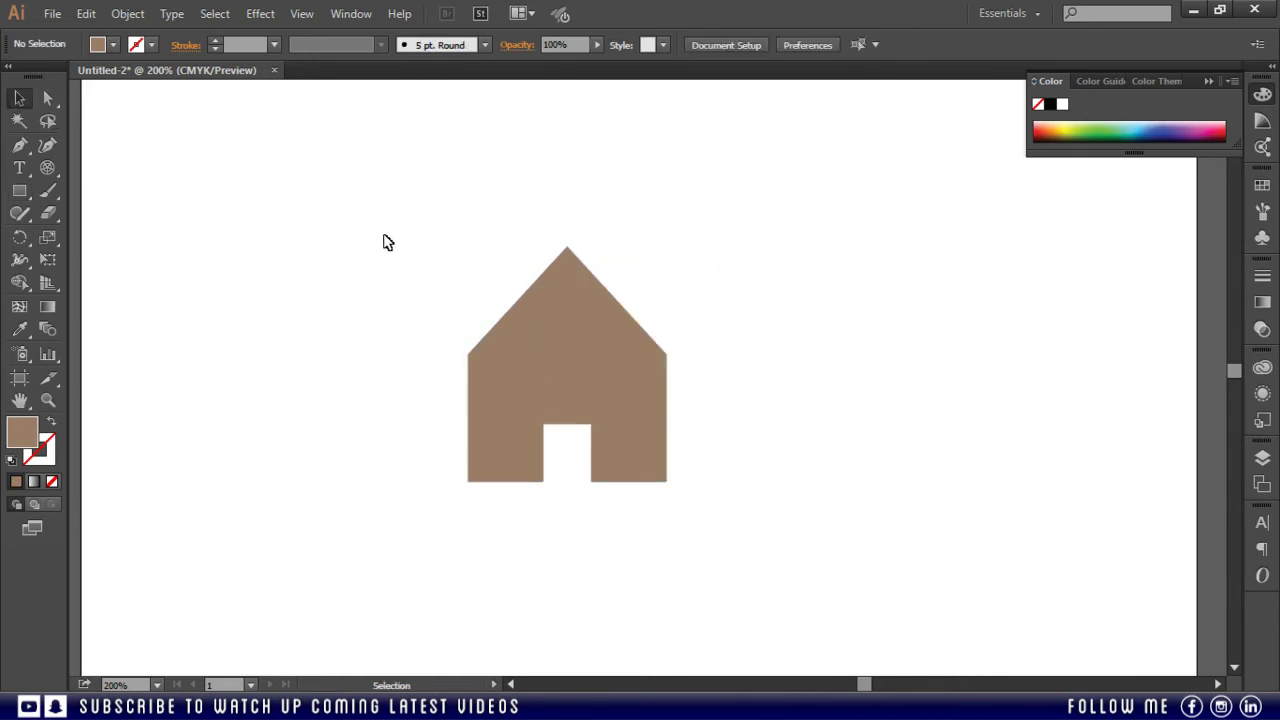
Step: Punch the window square out of the house with the Shape Builder
drag(368, 206, 878, 654)
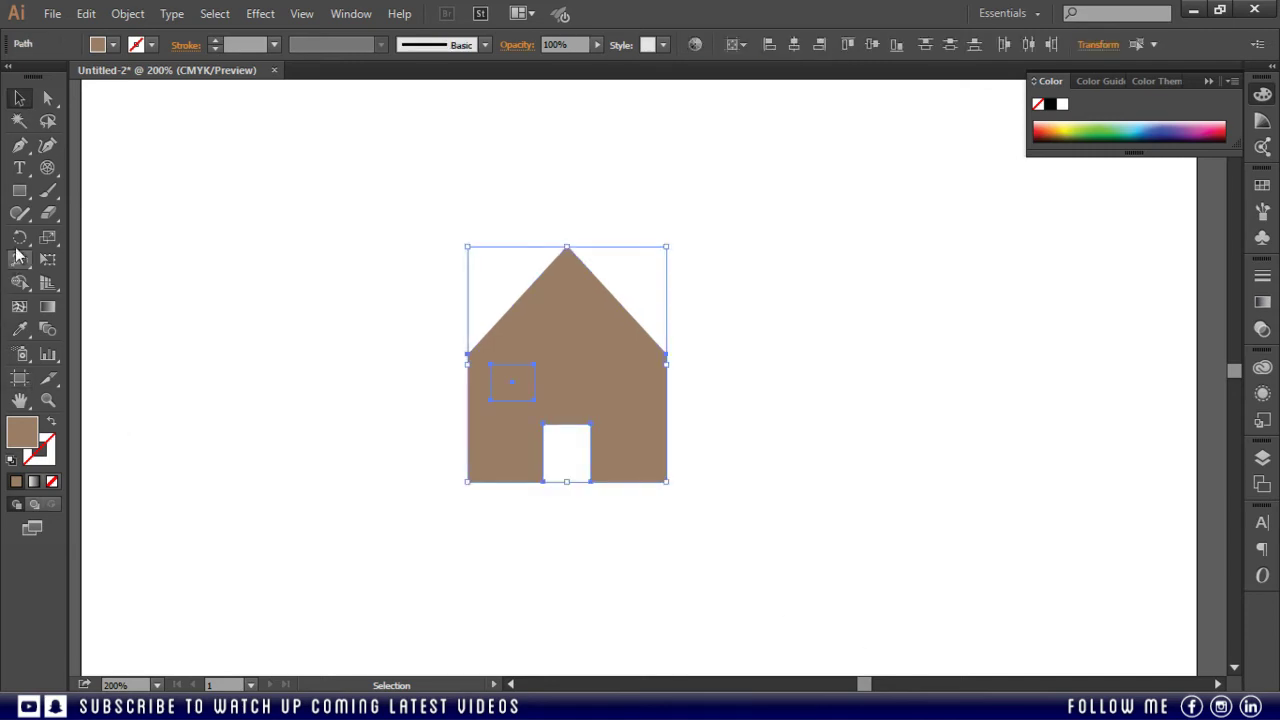
click(19, 282)
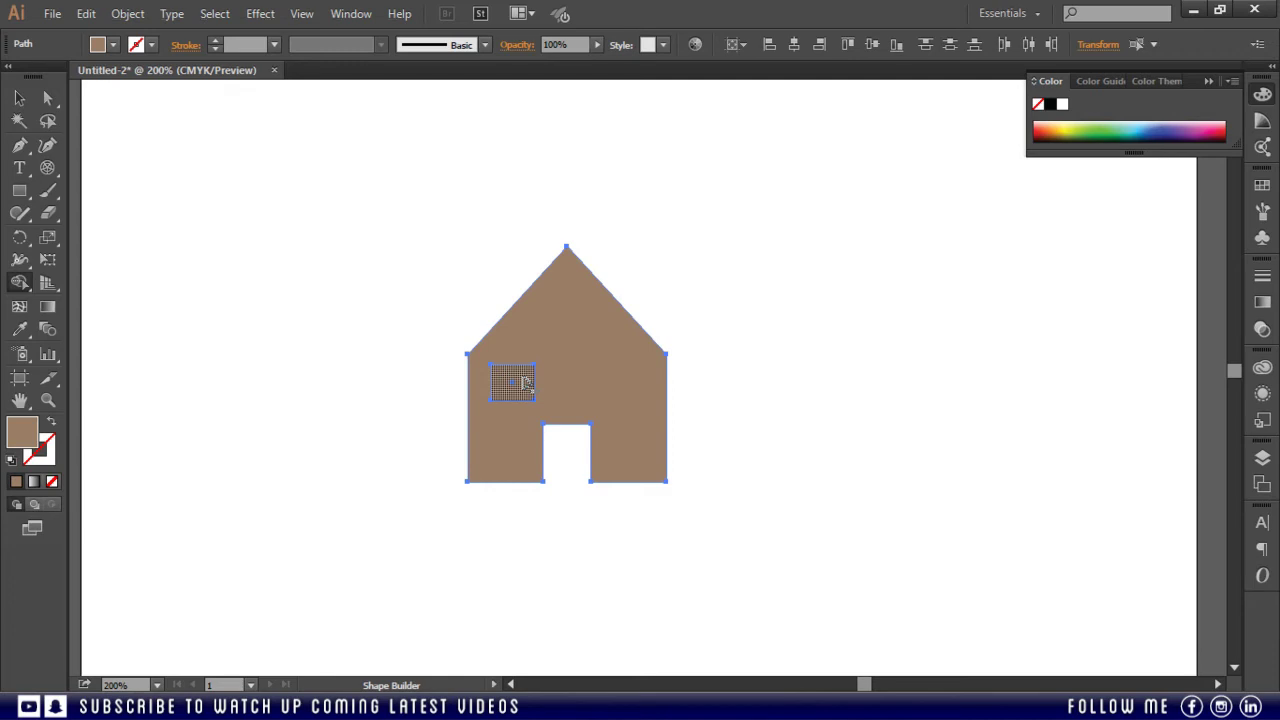
alt+click(525, 383)
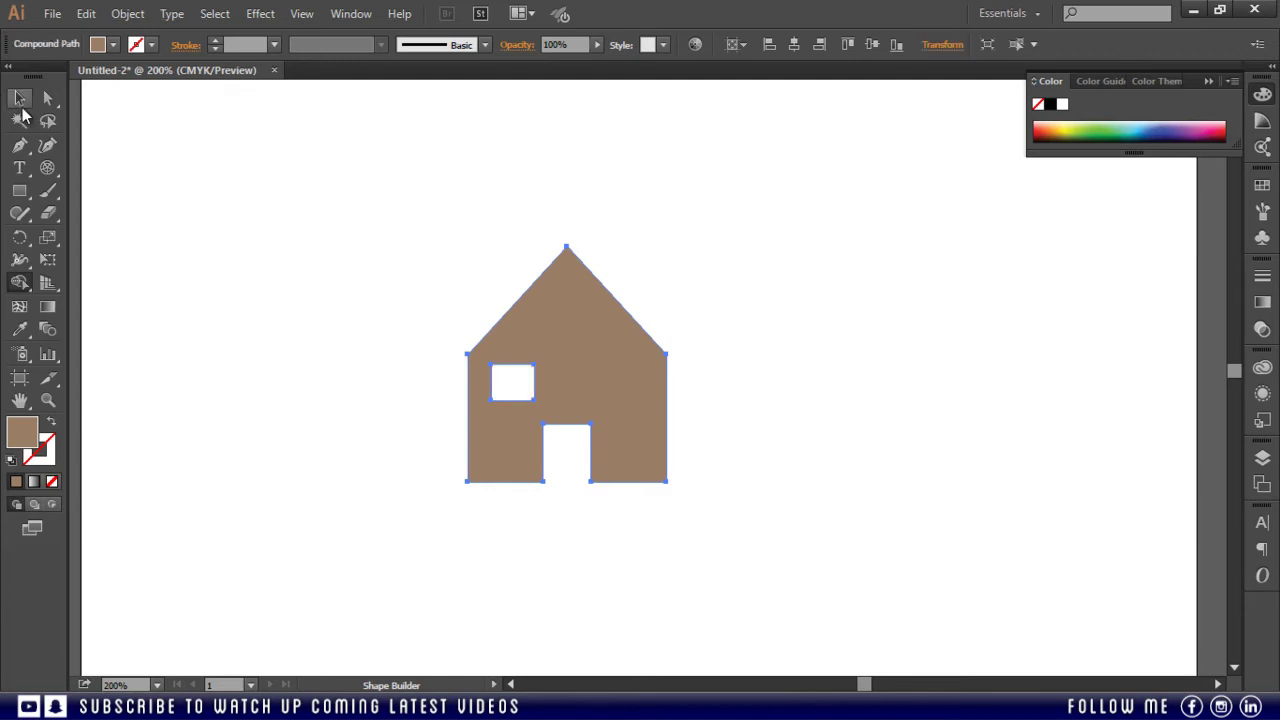
click(19, 98)
click(271, 249)
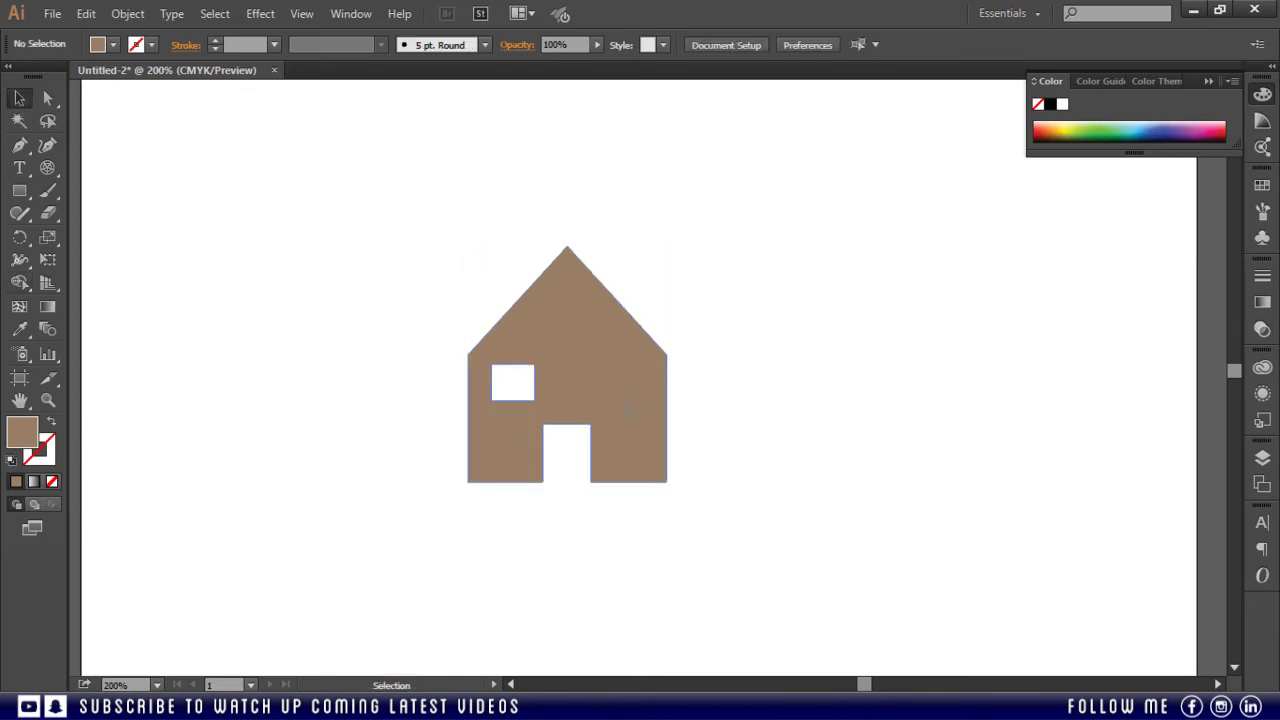
Step: Move the house right, then over to the left side of the page
drag(617, 407, 717, 393)
click(333, 348)
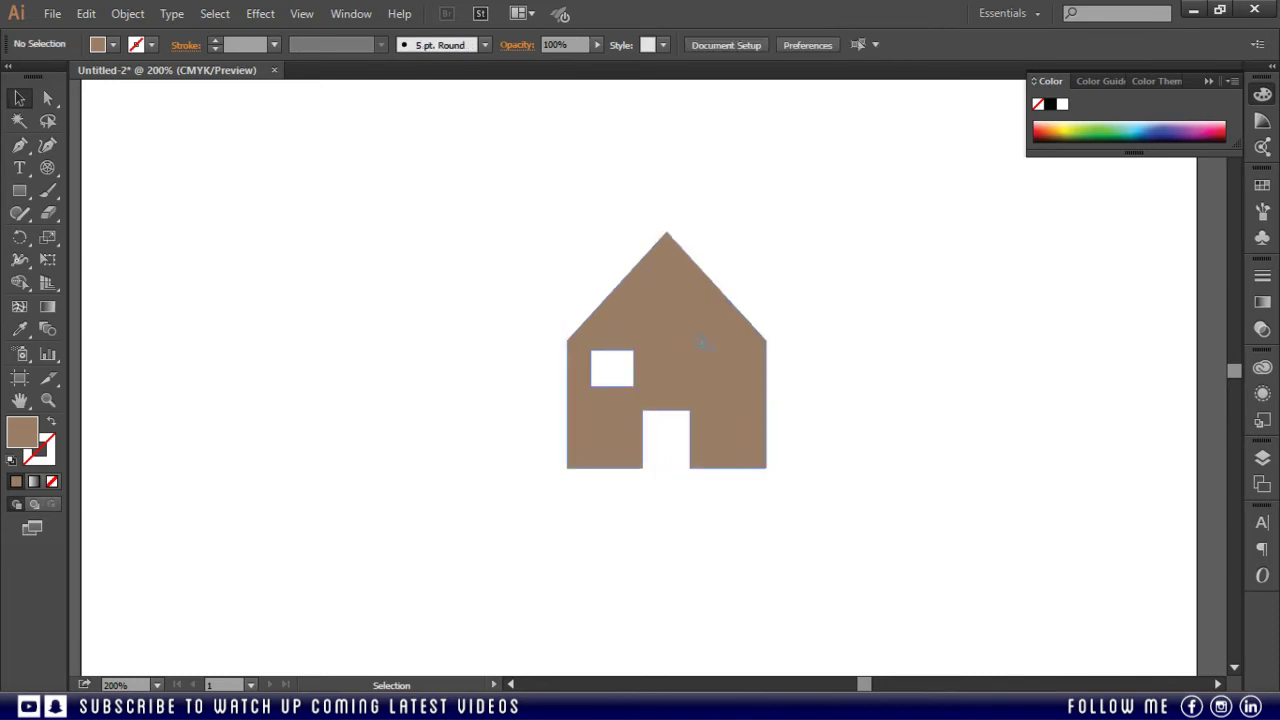
drag(714, 349, 414, 349)
click(583, 387)
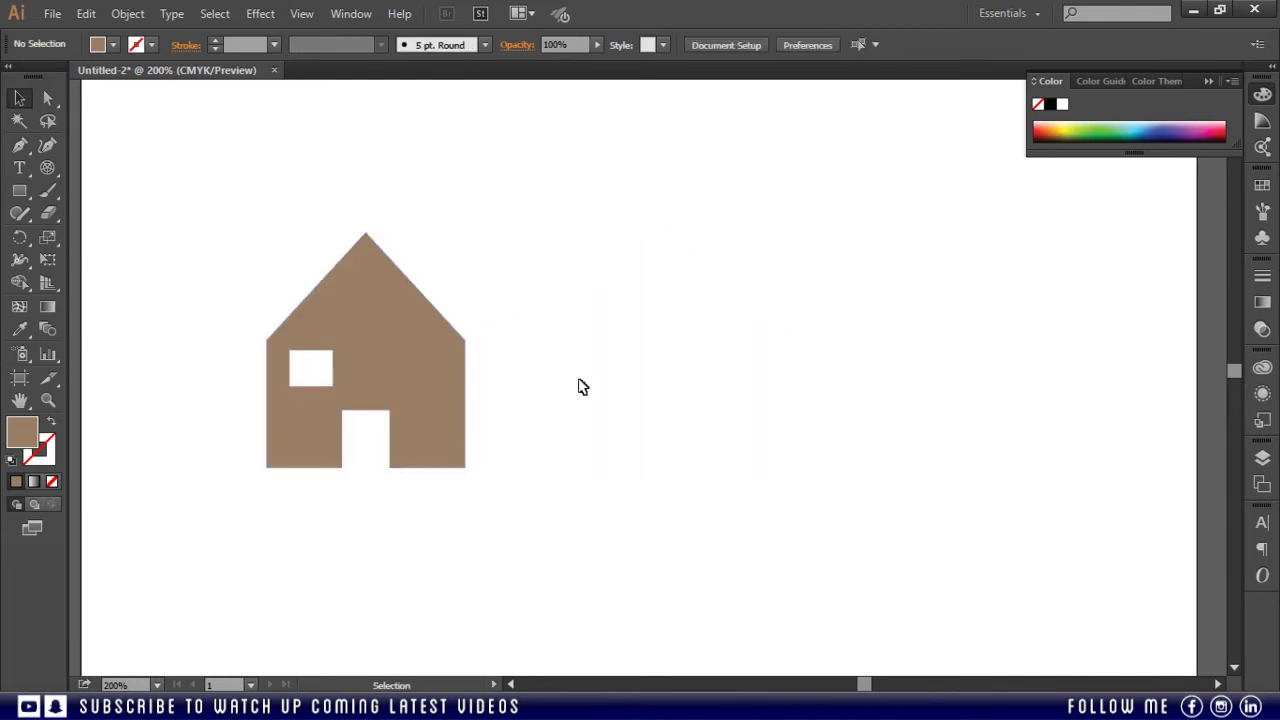
Step: Draw a tall narrow chimney on the right roof slope and merge it into the house
click(20, 191)
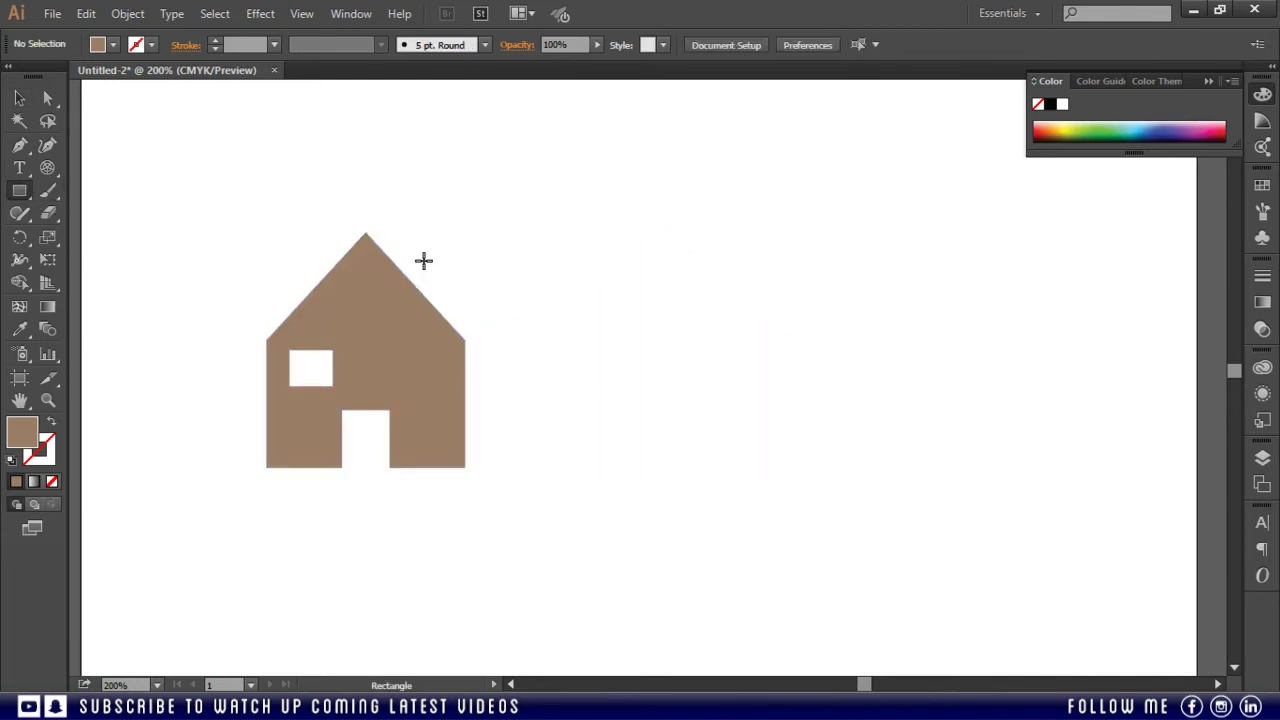
drag(416, 251, 437, 324)
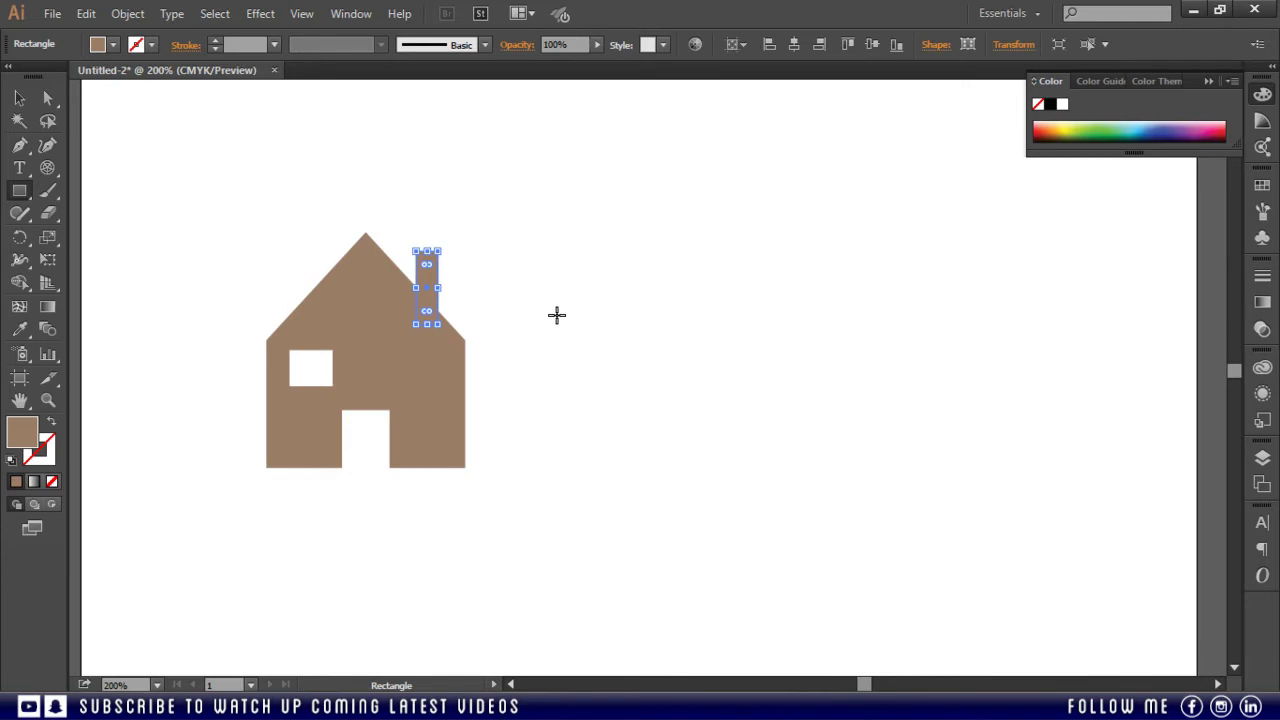
click(19, 97)
click(611, 306)
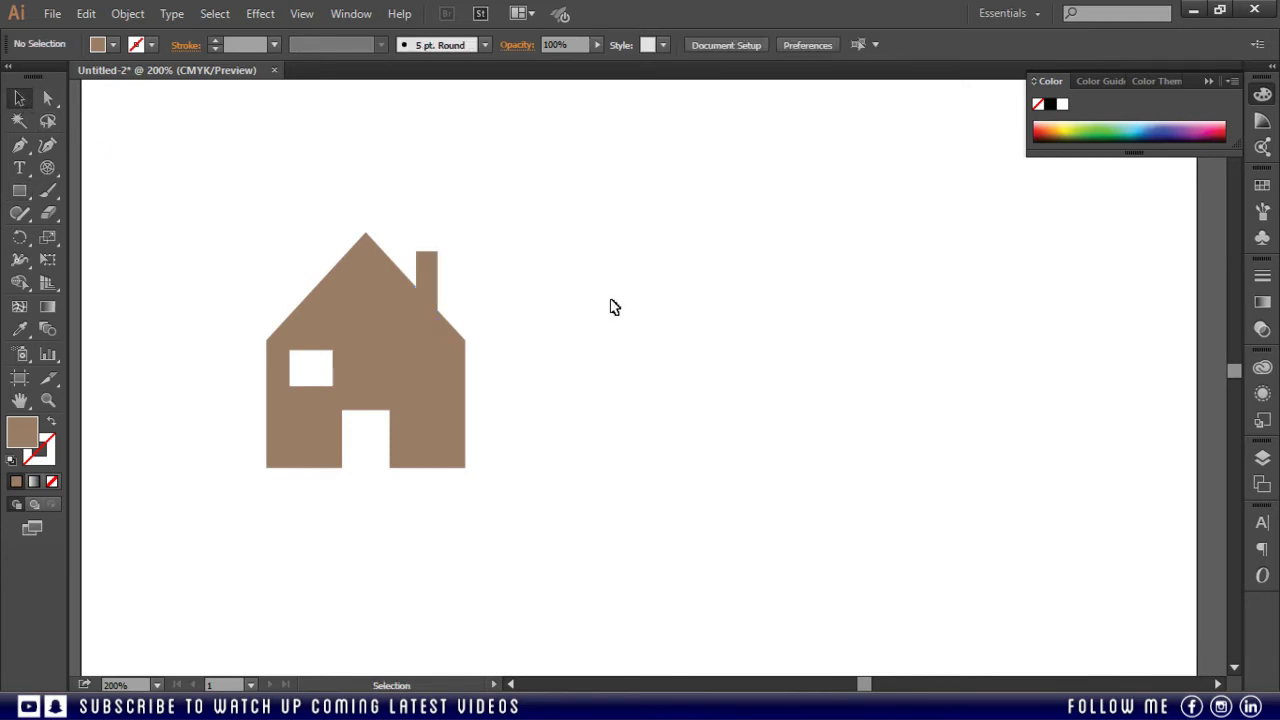
drag(244, 187, 674, 591)
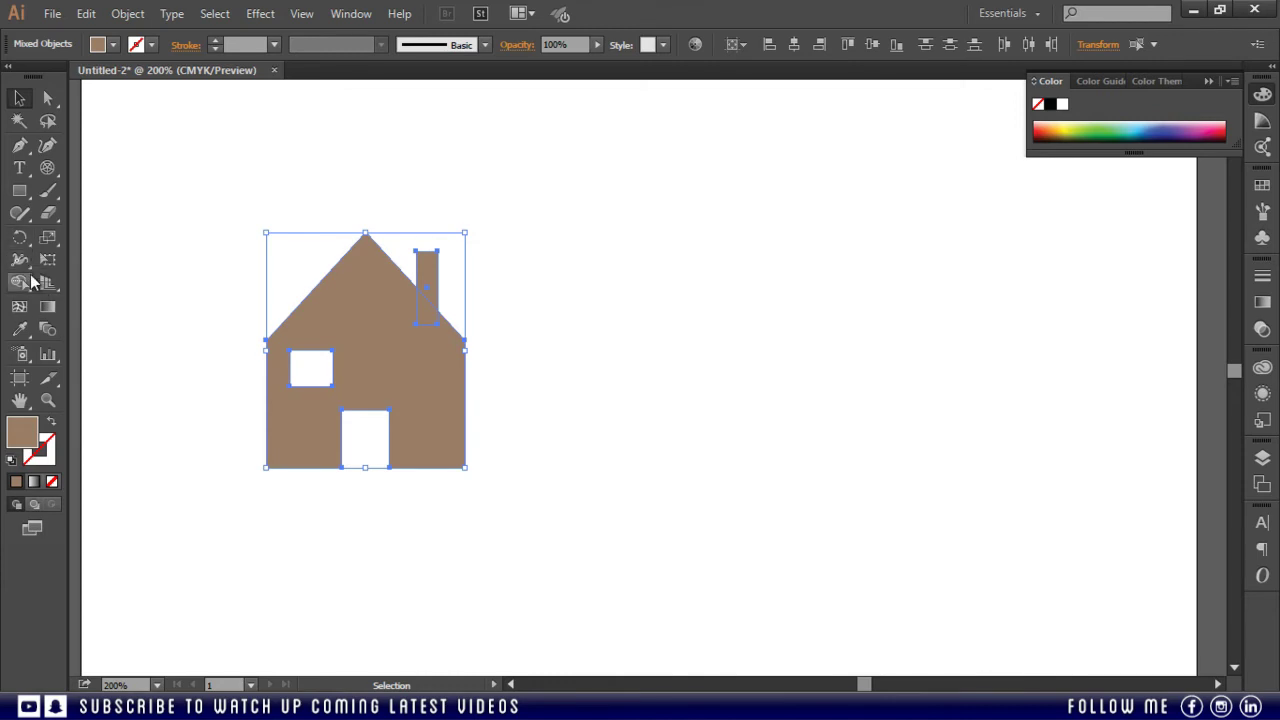
click(19, 282)
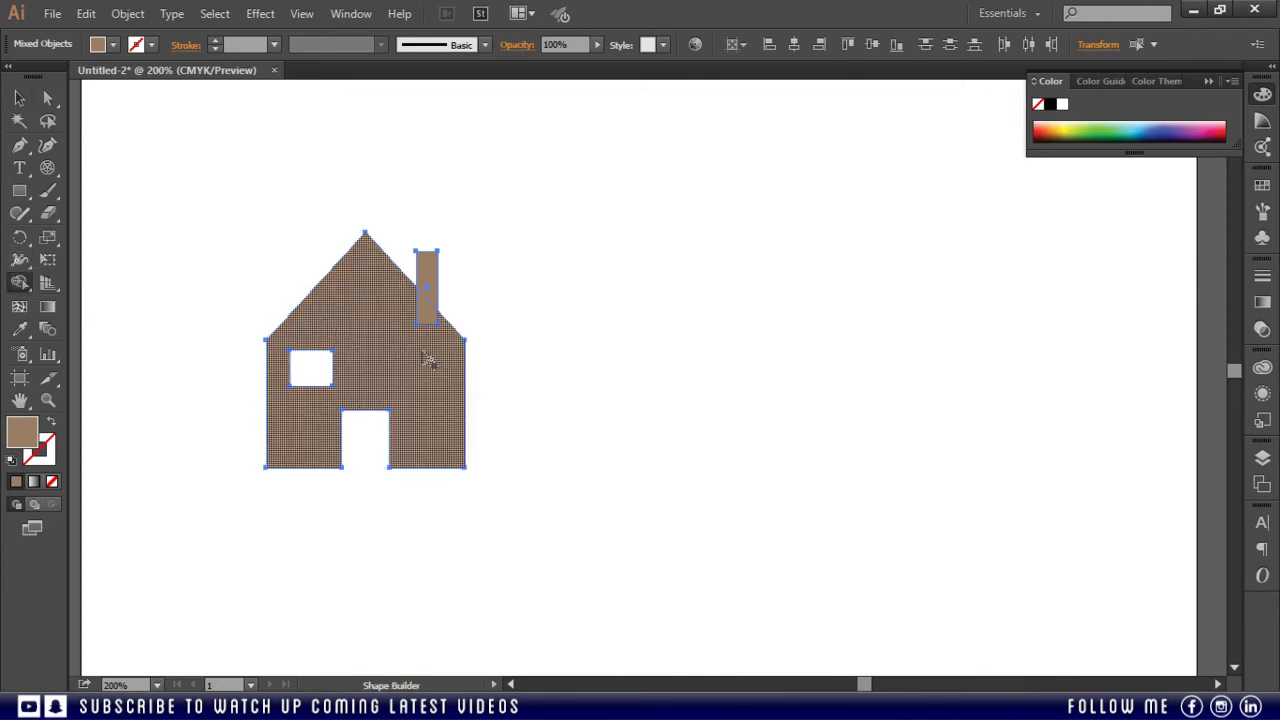
drag(428, 358, 434, 300)
Step: Move the merged house to the right side of the page
key(v)
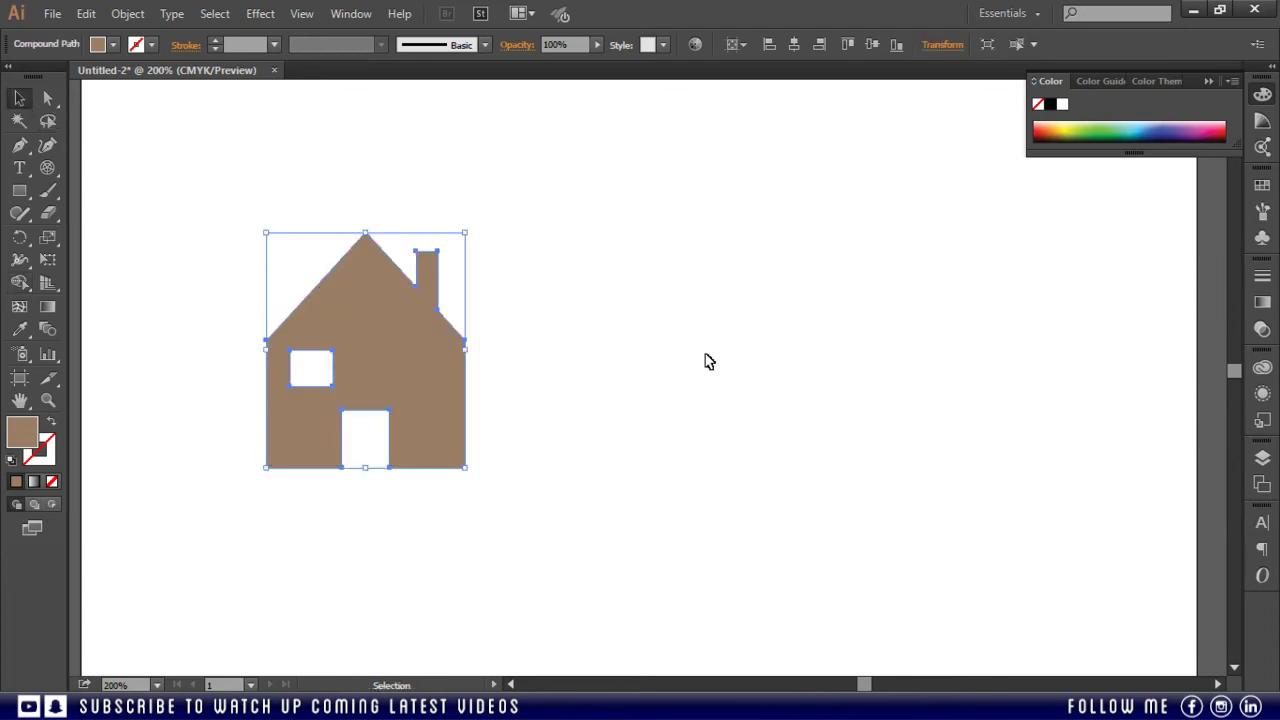
click(708, 360)
drag(394, 348, 854, 371)
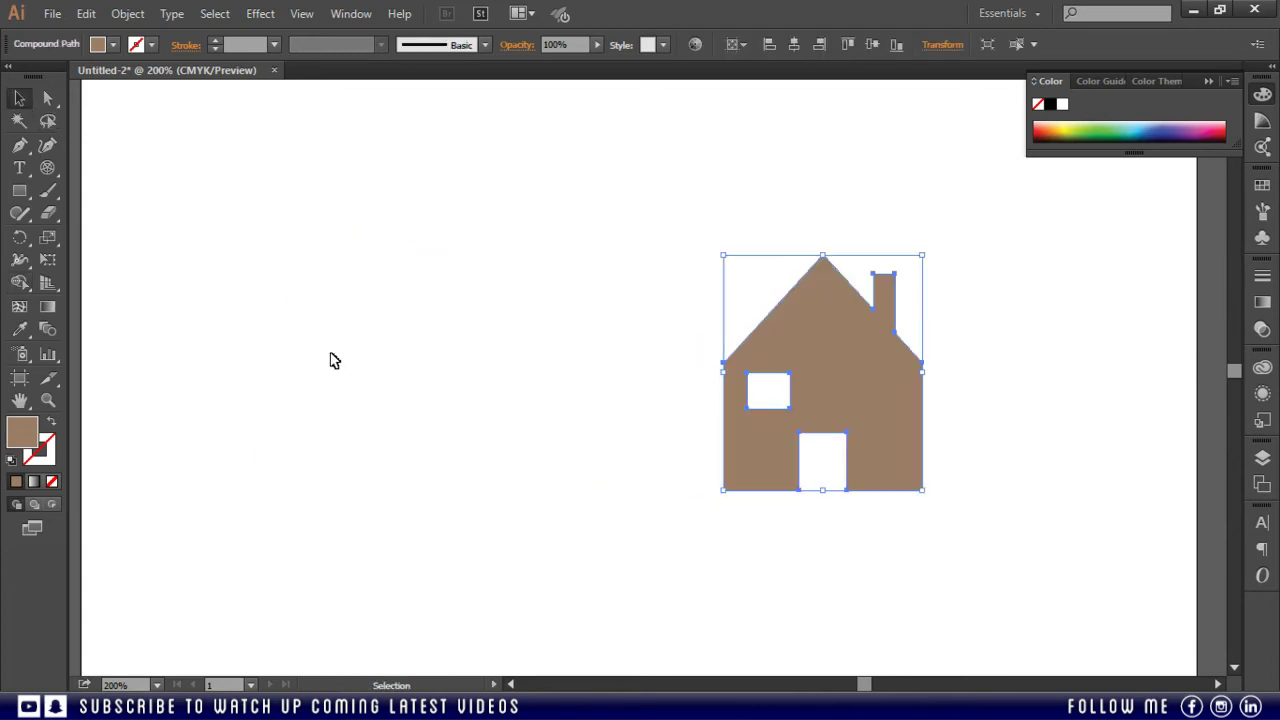
click(334, 361)
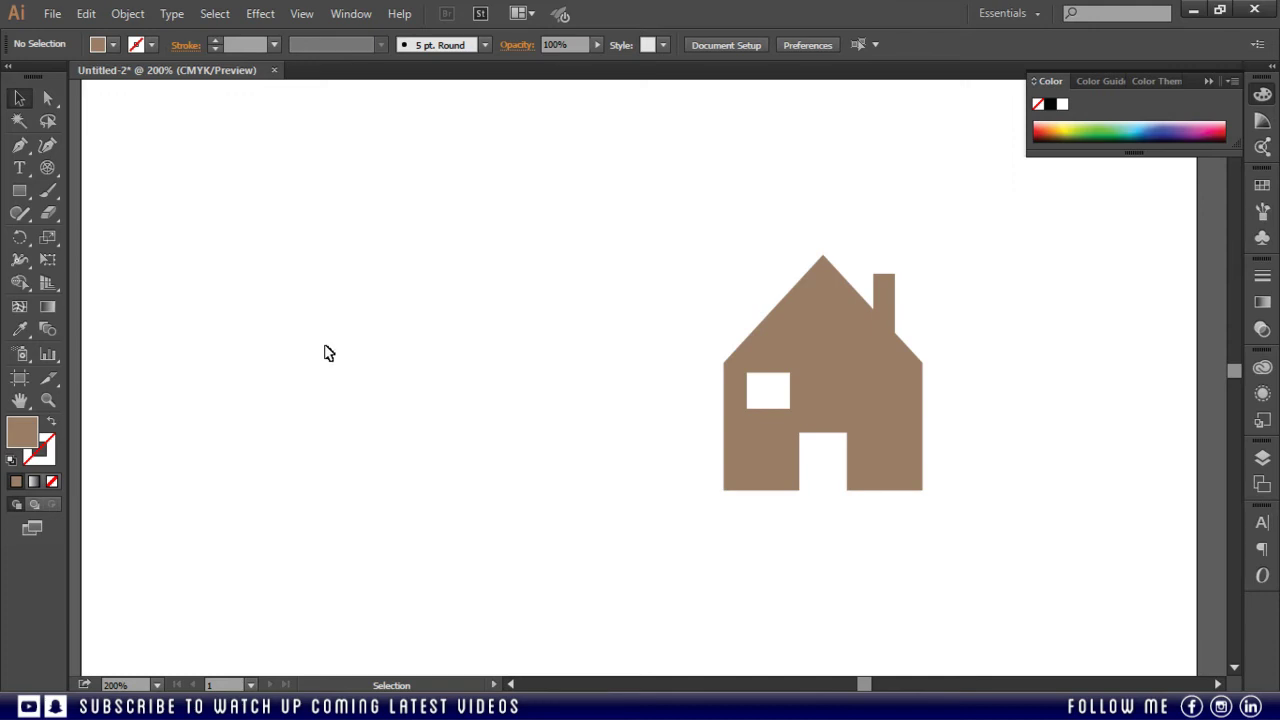
Step: Undo the house's last move and delete the house, leaving the artboard empty
key(ctrl+z)
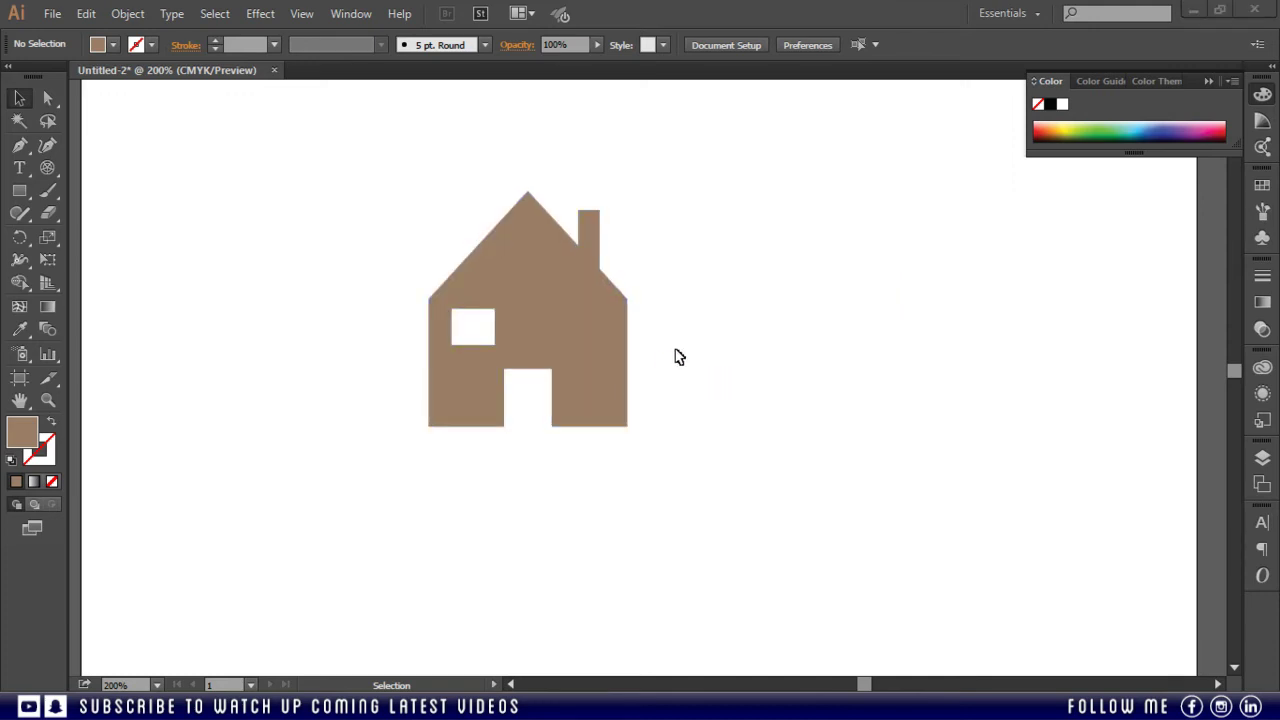
drag(252, 172, 712, 503)
key(Delete)
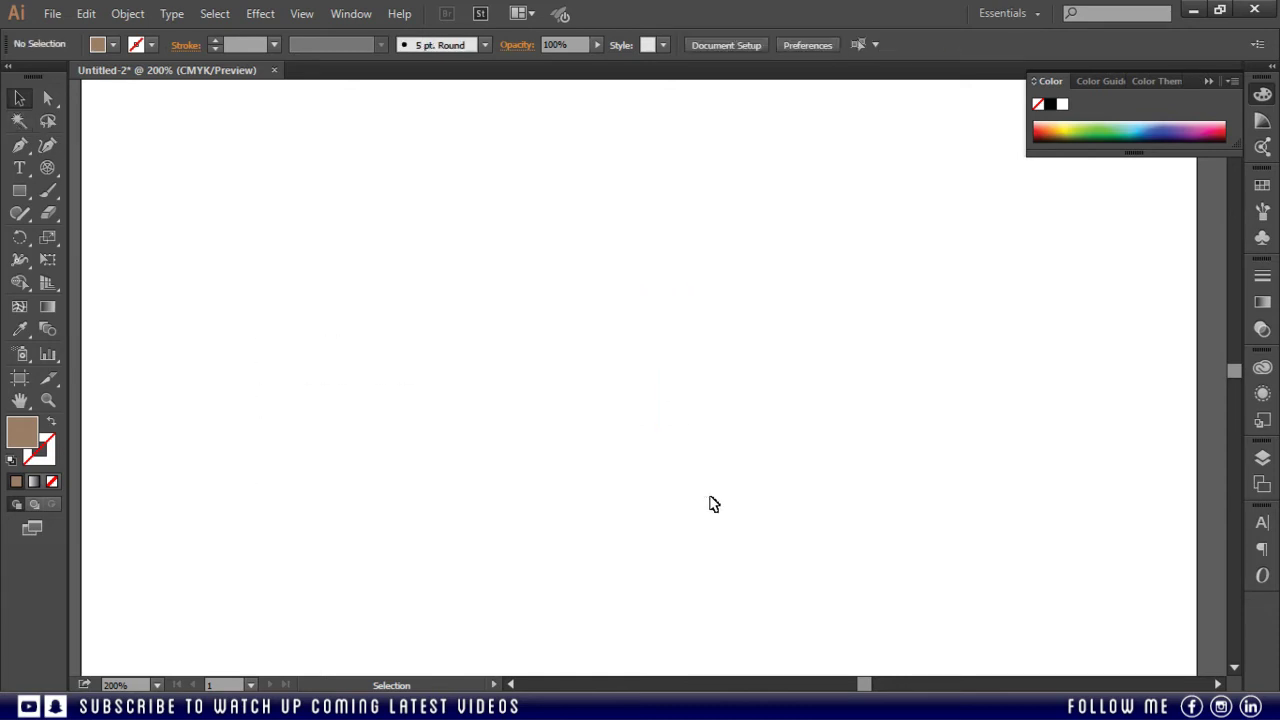
click(45, 171)
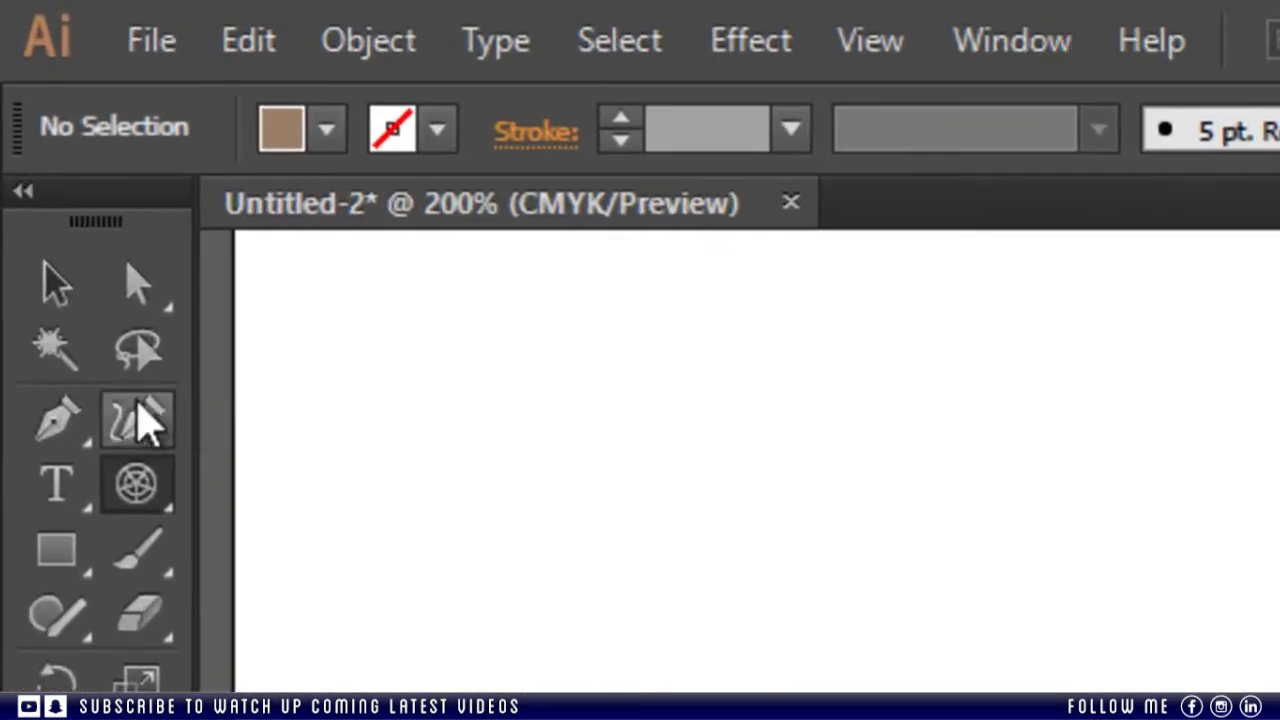
click(47, 146)
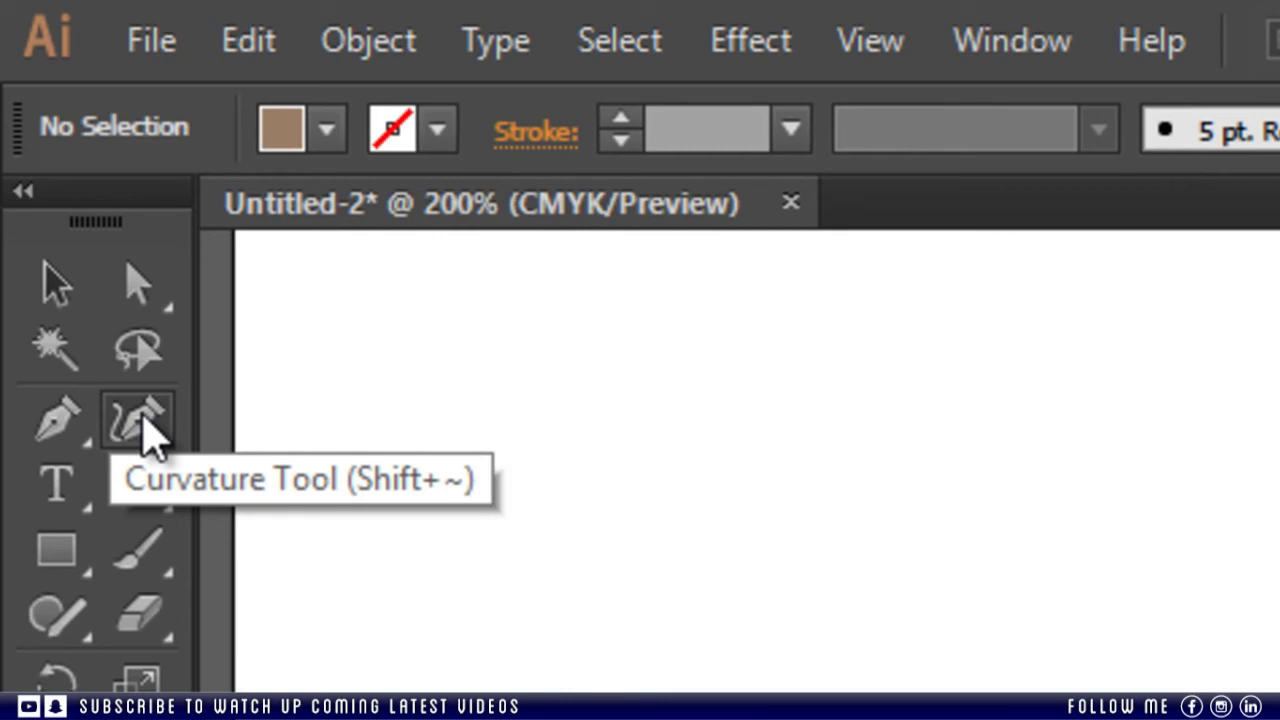
Step: Draw a single arched curve with the Pen Tool and select it
key(p)
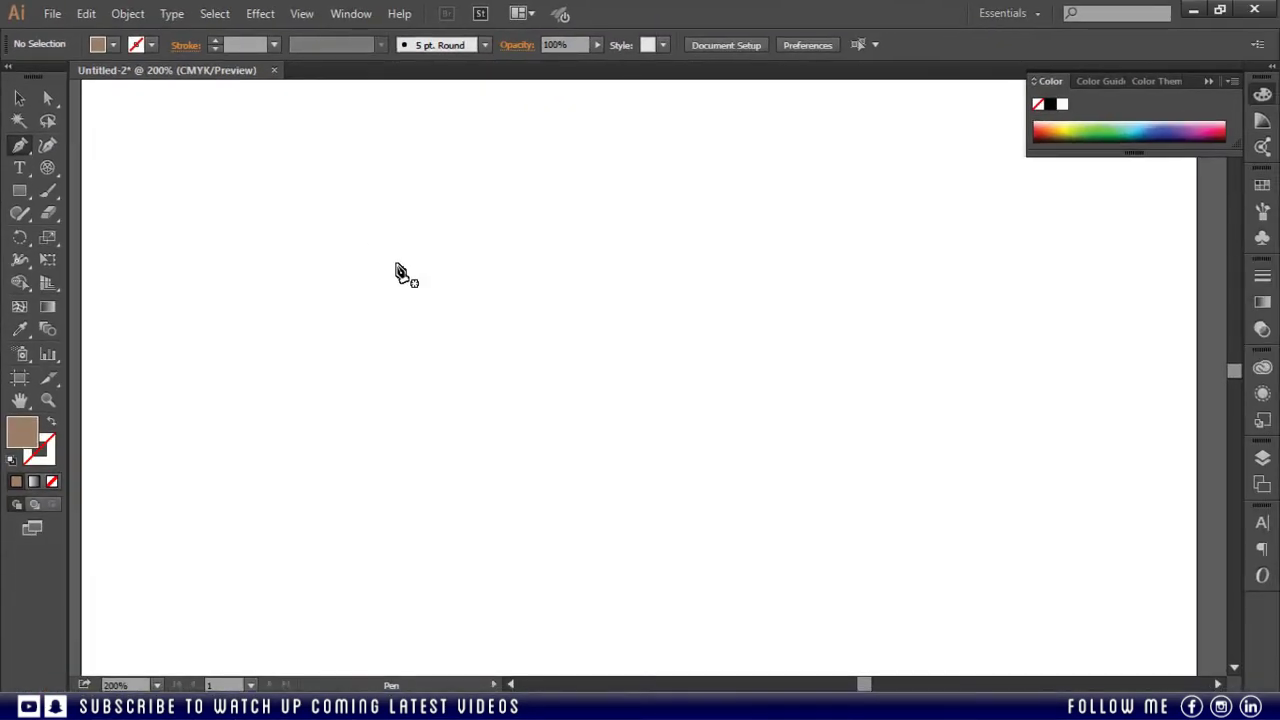
click(396, 264)
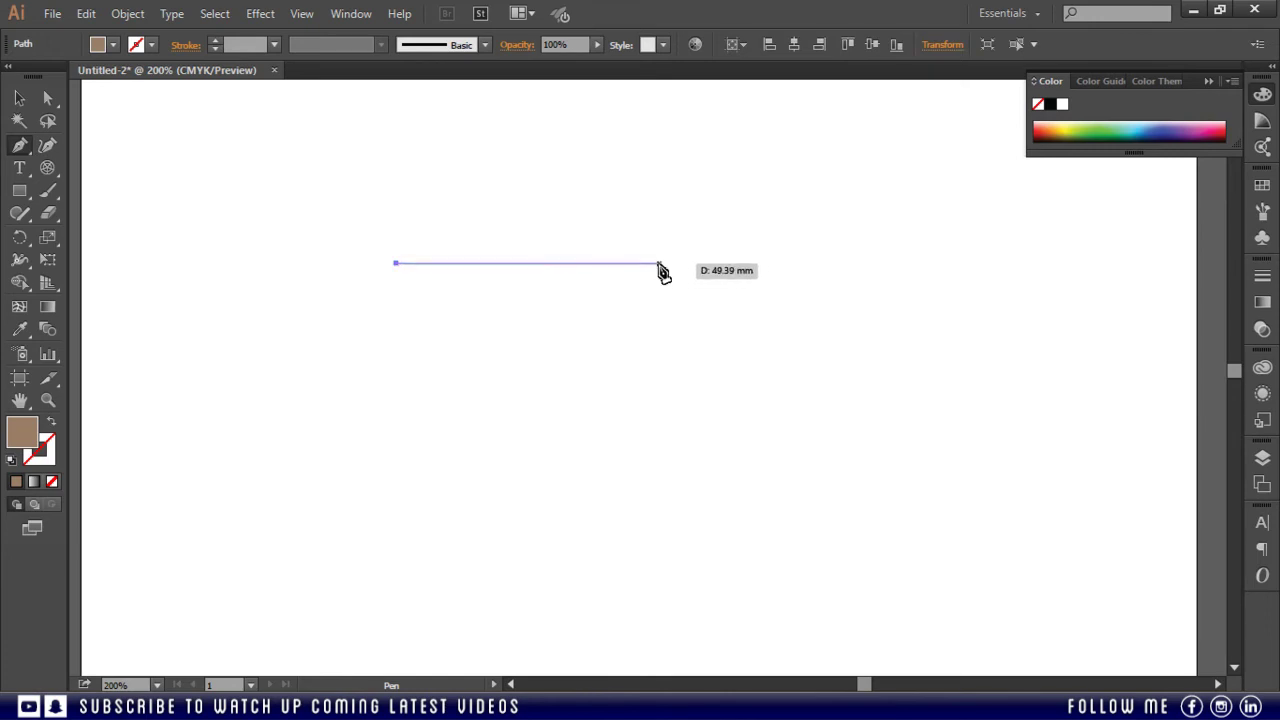
drag(659, 263, 803, 357)
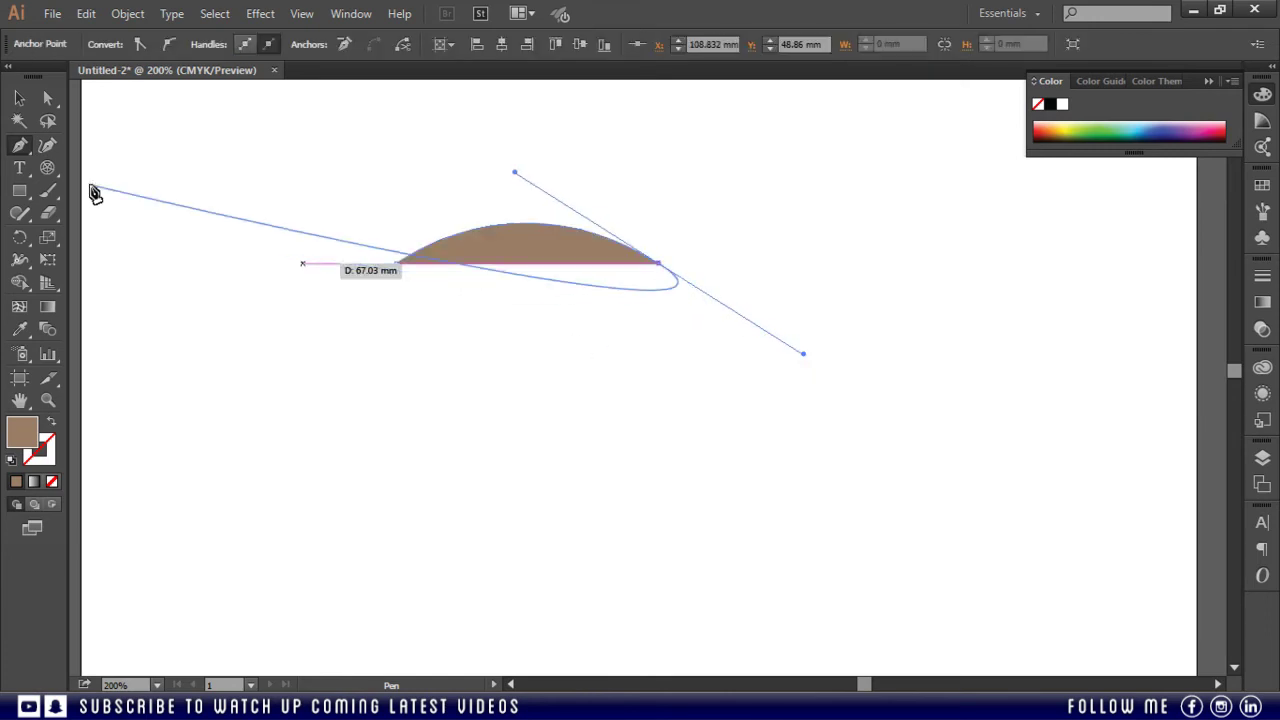
key(v)
click(585, 372)
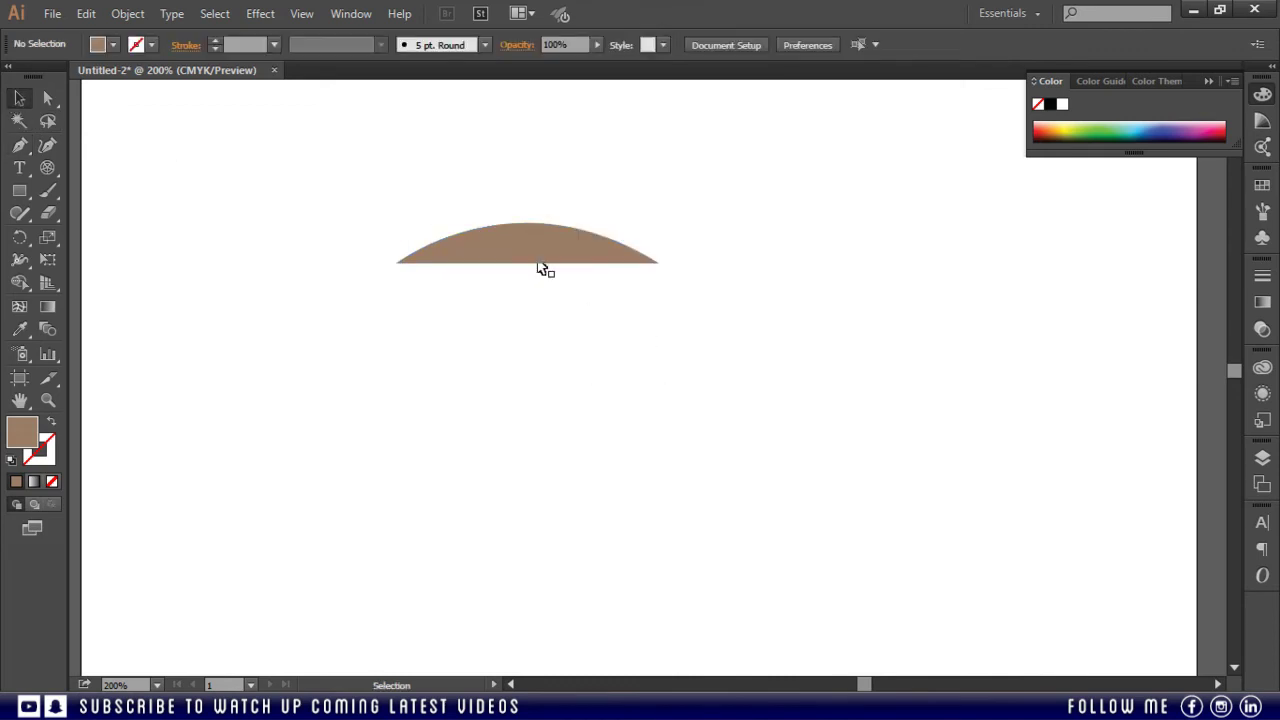
click(547, 265)
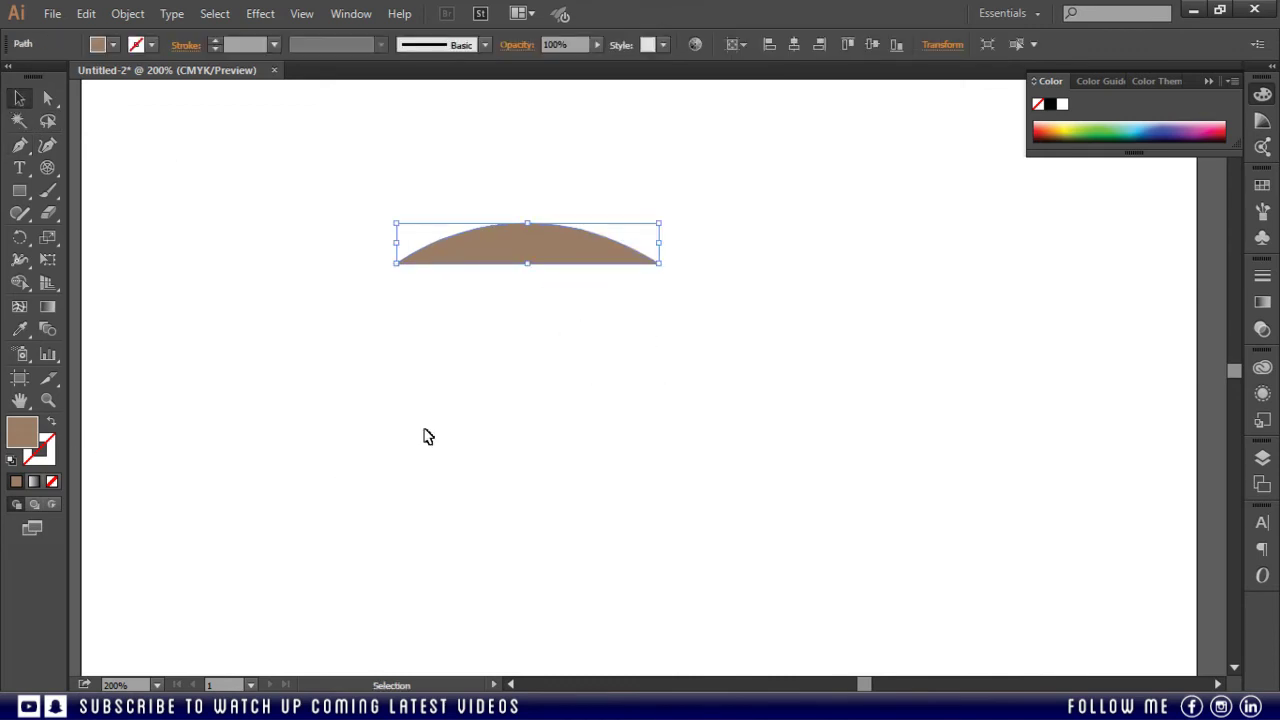
Step: Give the curve no fill and a black 1 pt stroke
click(52, 481)
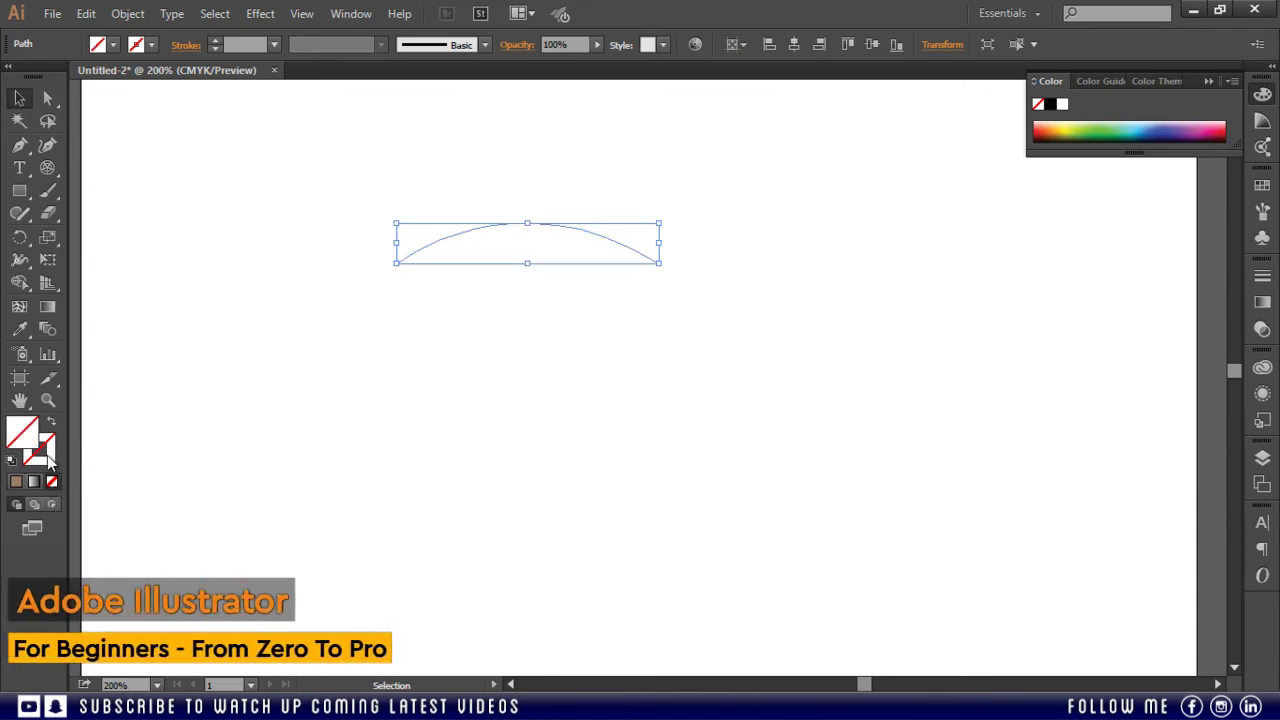
click(48, 456)
click(17, 484)
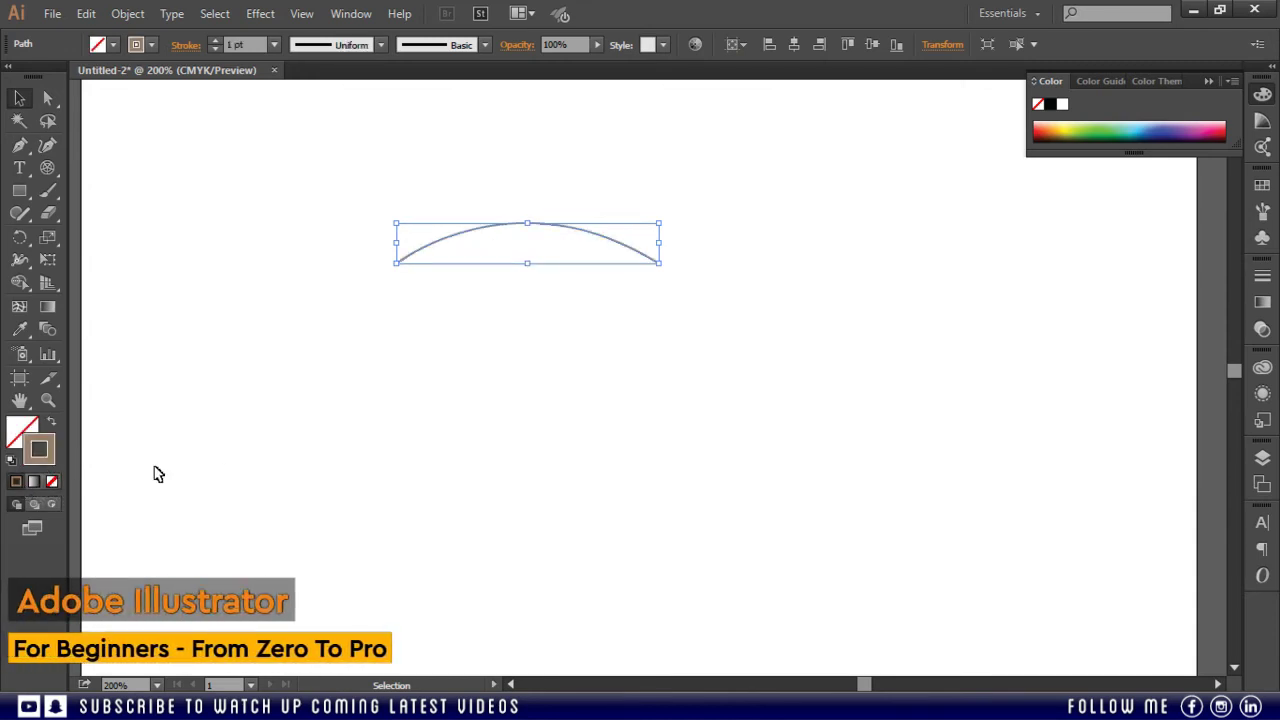
double_click(32, 458)
drag(814, 457, 751, 534)
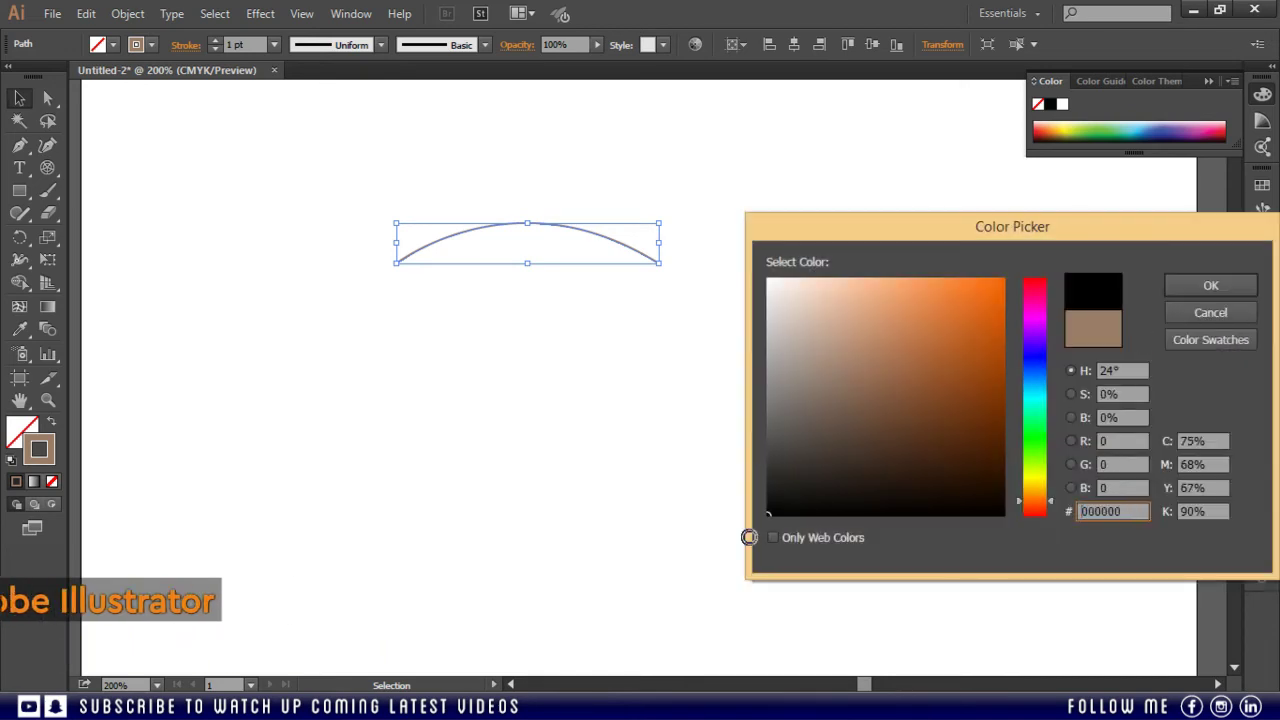
click(1210, 285)
Step: Move the curve up and to the left on the page
mouse_move(310, 188)
mouse_down()
mouse_move(317, 206)
mouse_move(975, 375)
mouse_up()
drag(616, 241, 477, 199)
click(631, 320)
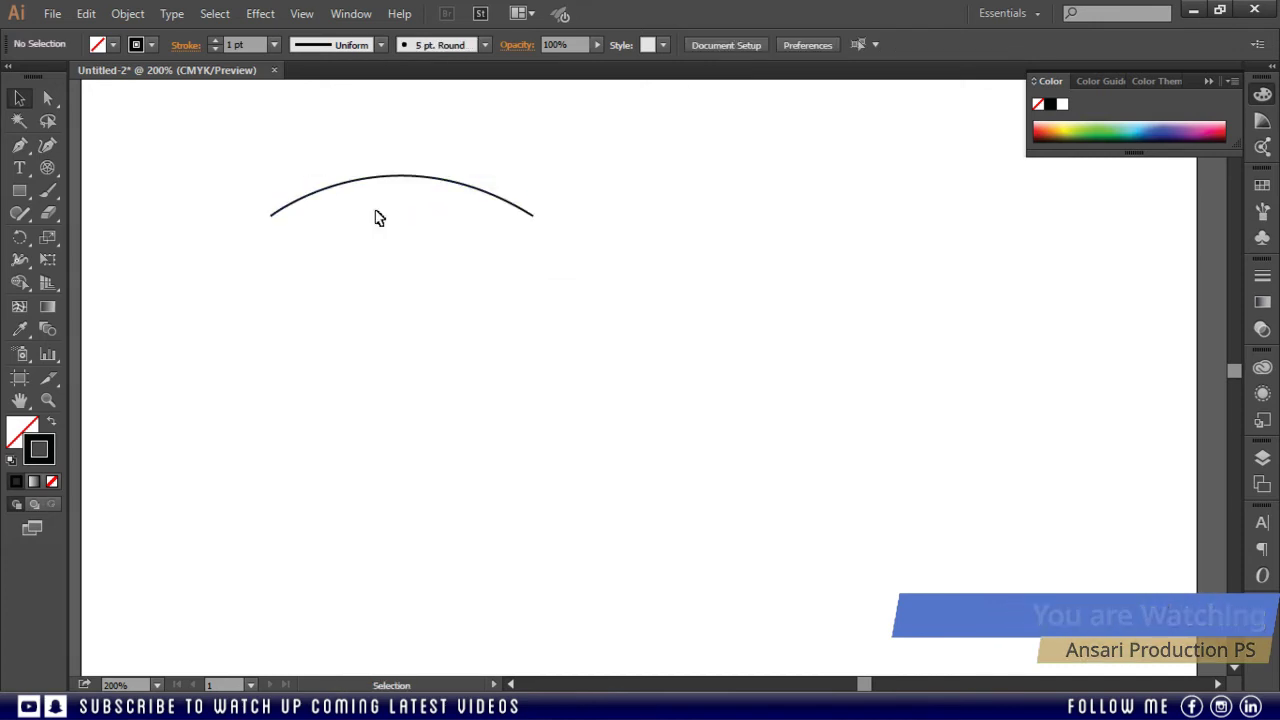
Step: Draw a three-point smooth curve with the Curvature Tool and move it up-right
click(47, 145)
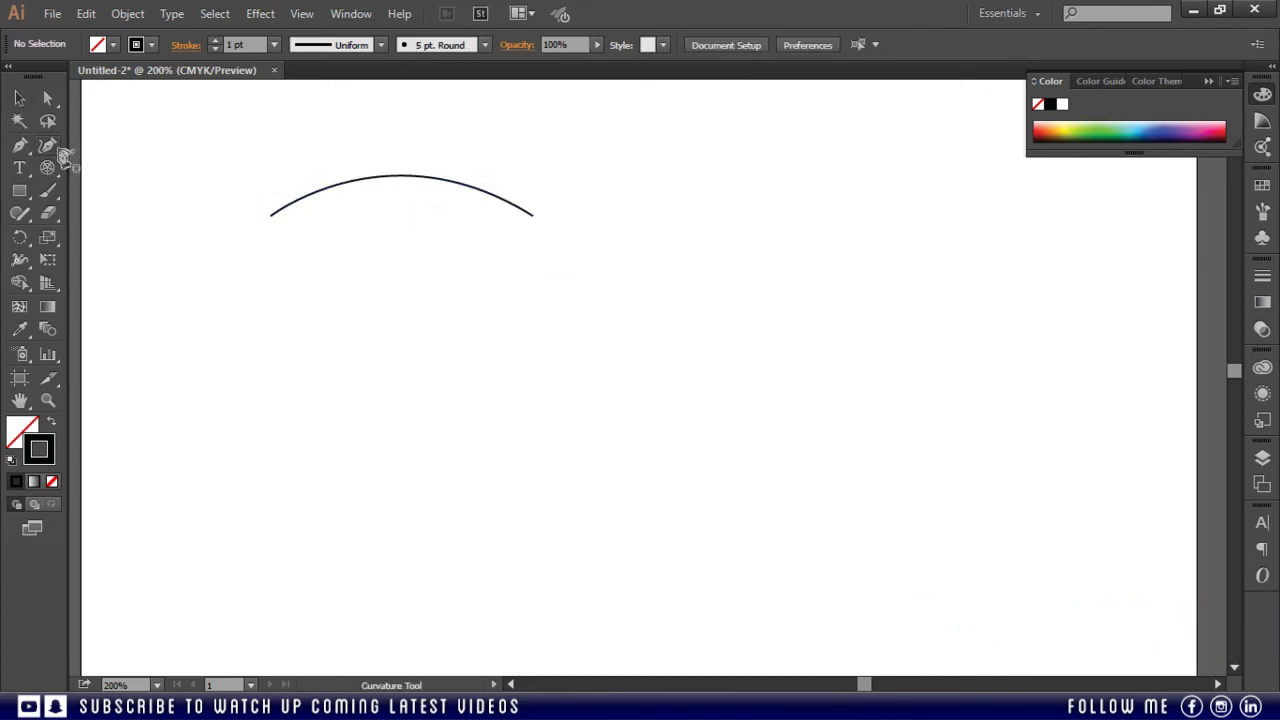
click(285, 340)
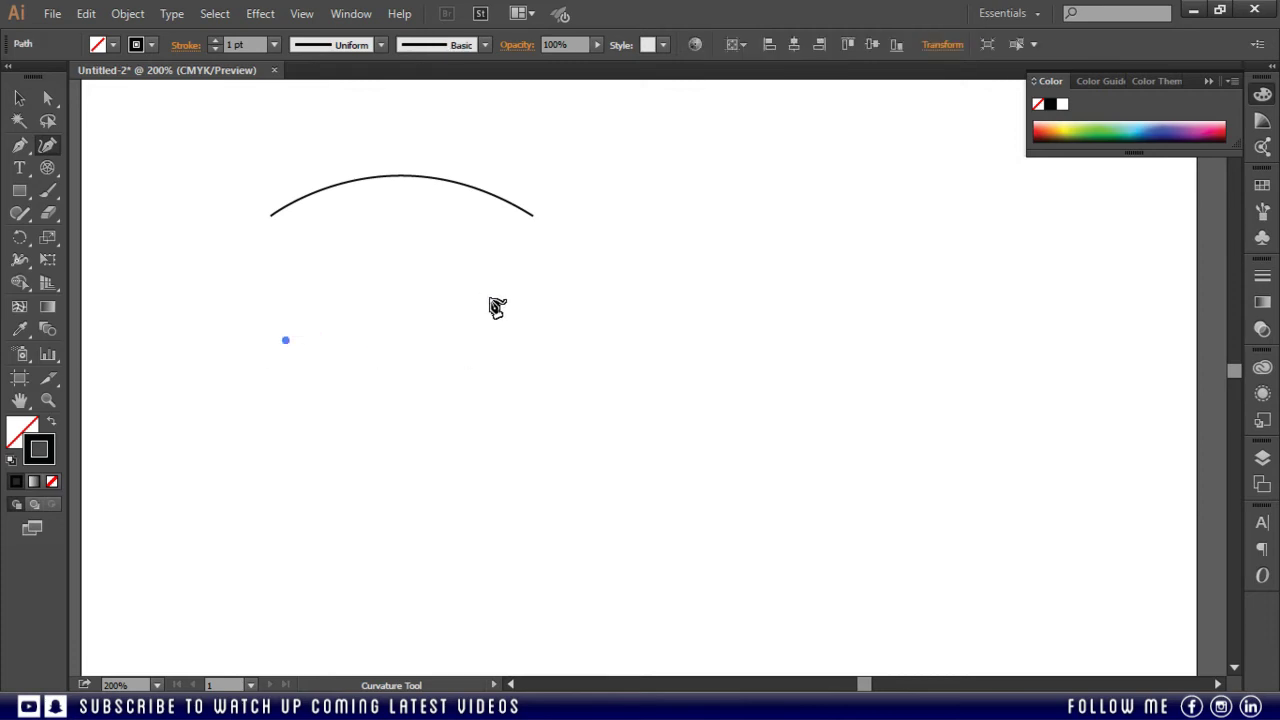
click(531, 335)
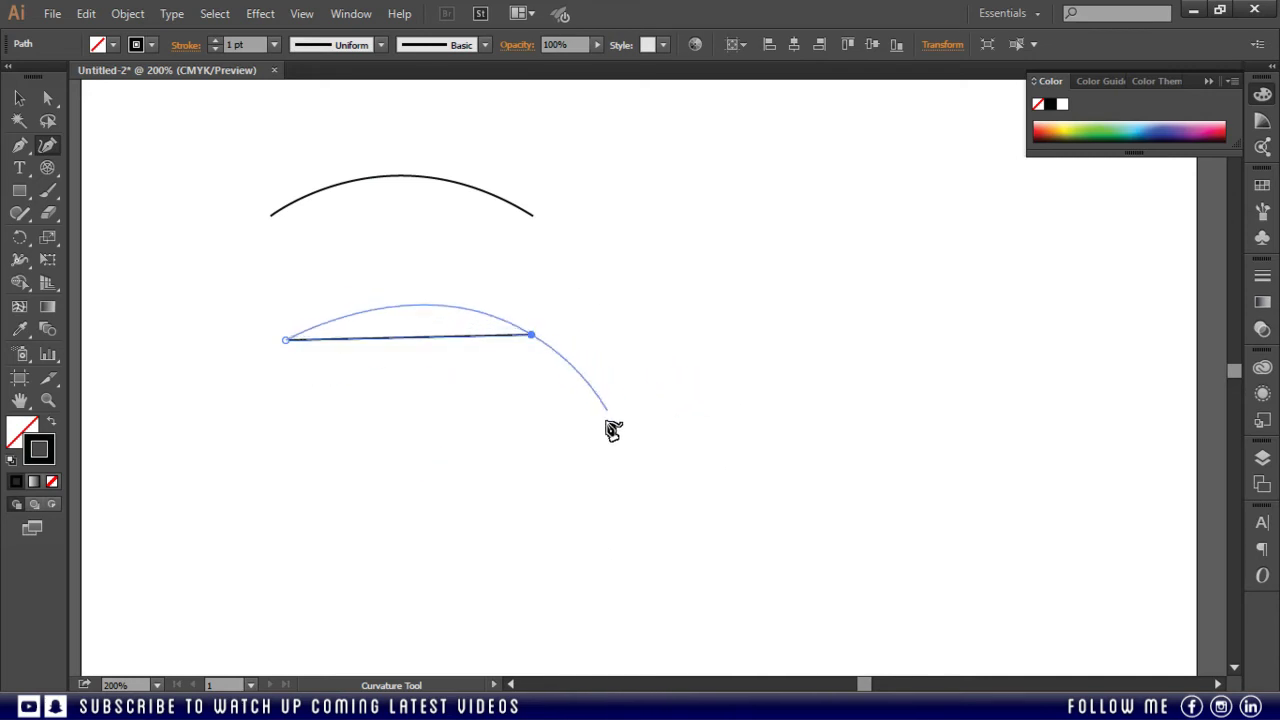
click(605, 389)
key(v)
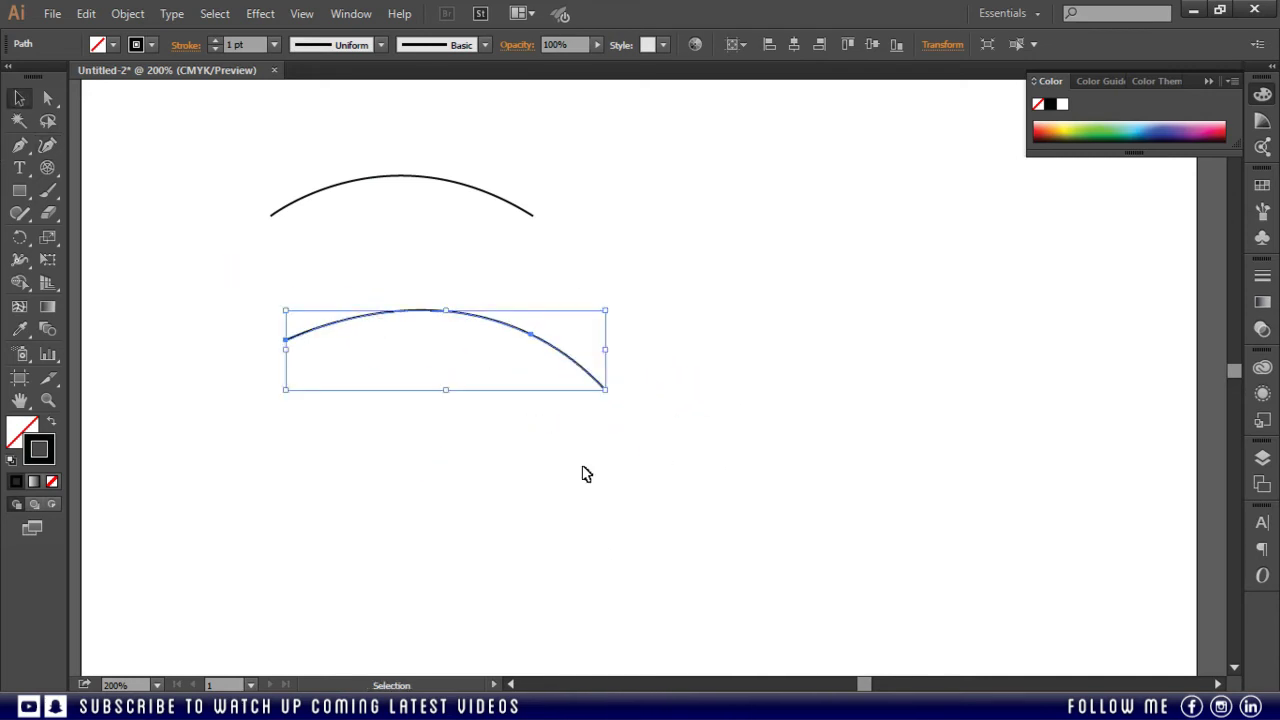
click(670, 432)
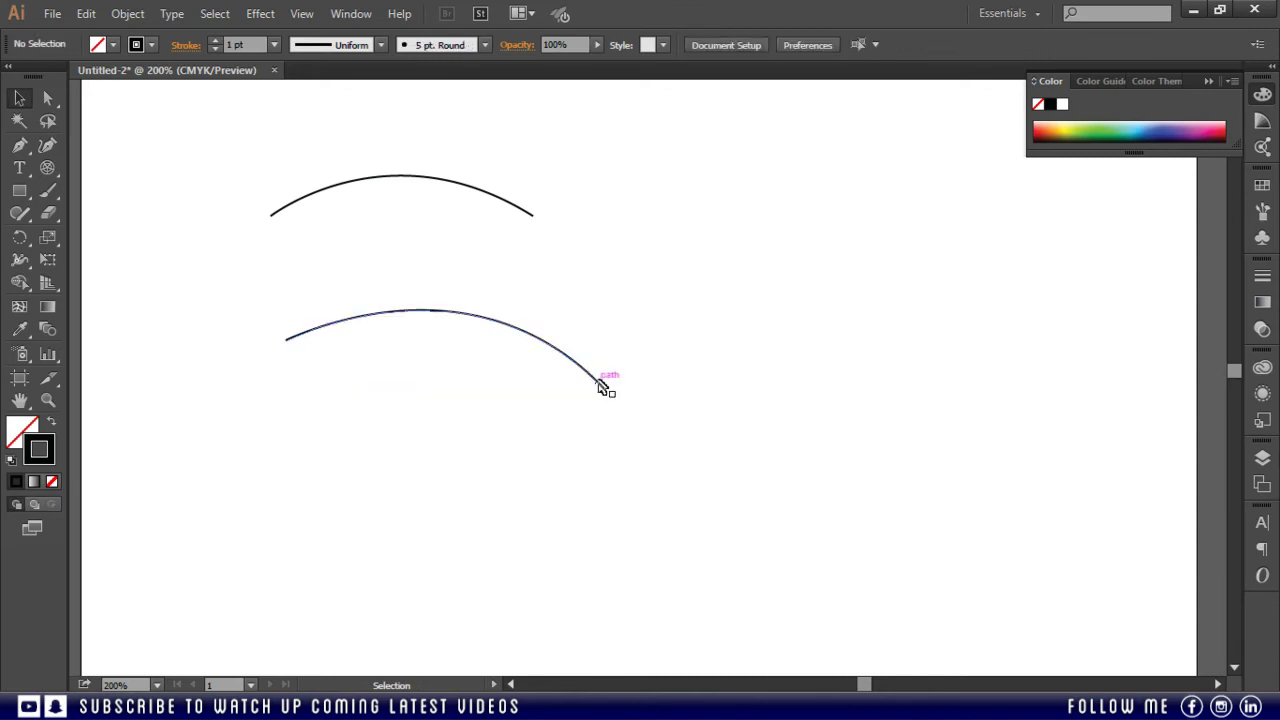
drag(604, 384, 901, 243)
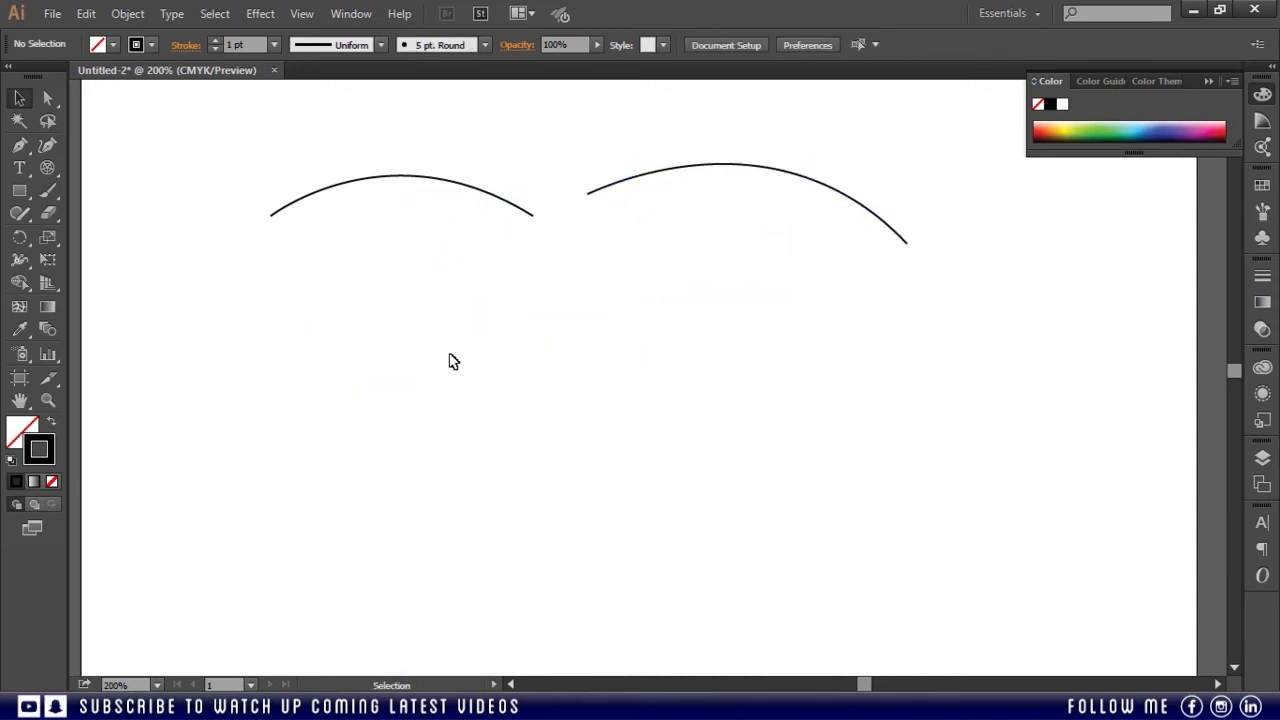
Step: Draw a third smooth curve arching from lower left down toward the page bottom
click(47, 145)
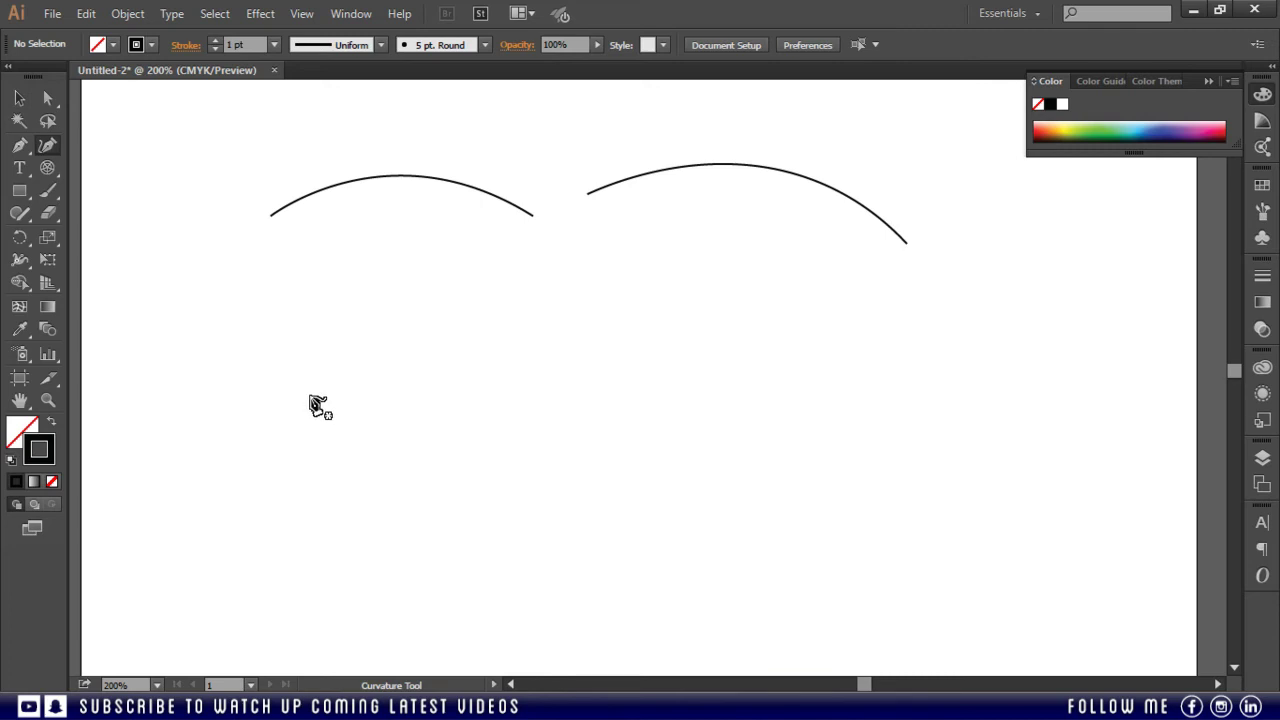
click(310, 396)
click(461, 304)
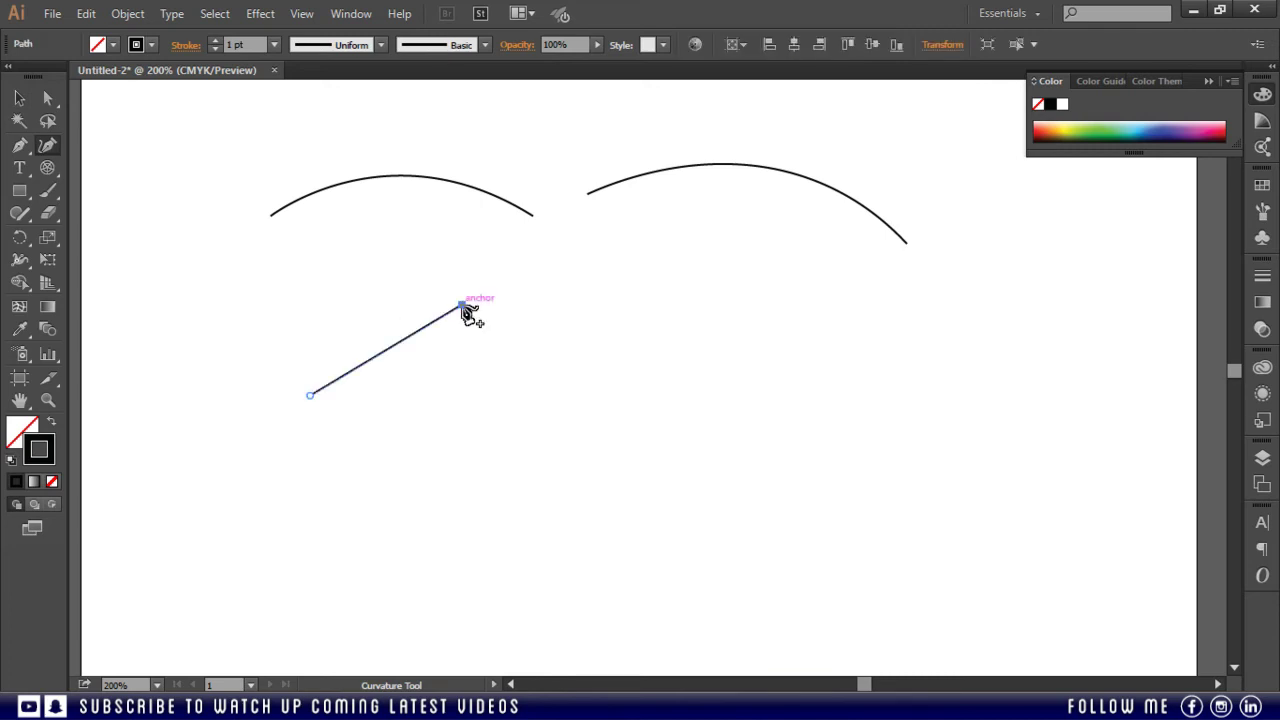
click(558, 313)
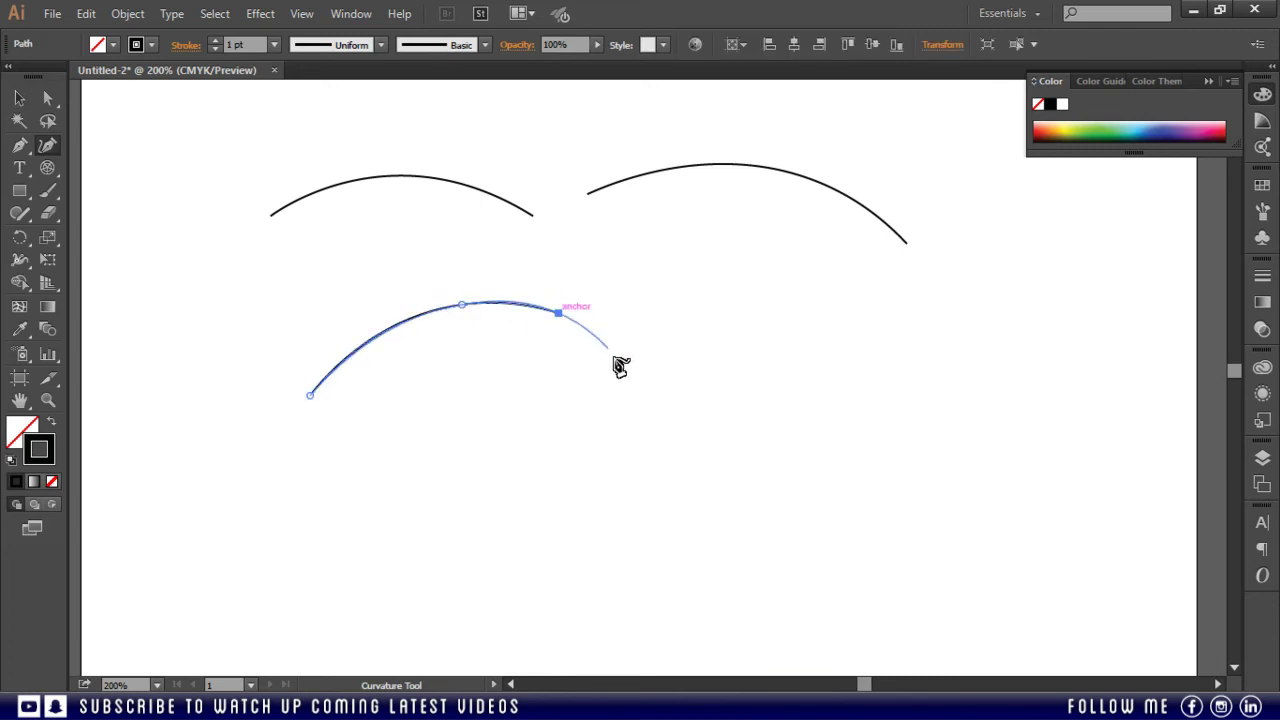
click(670, 413)
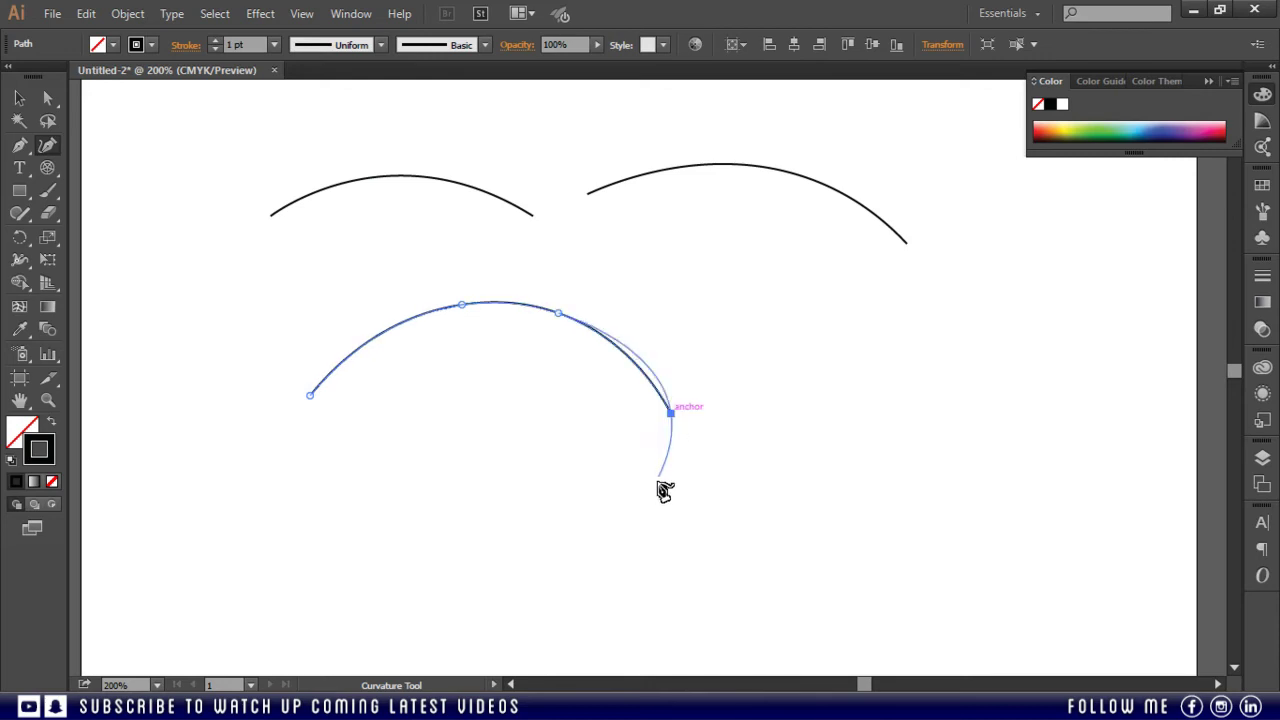
click(681, 620)
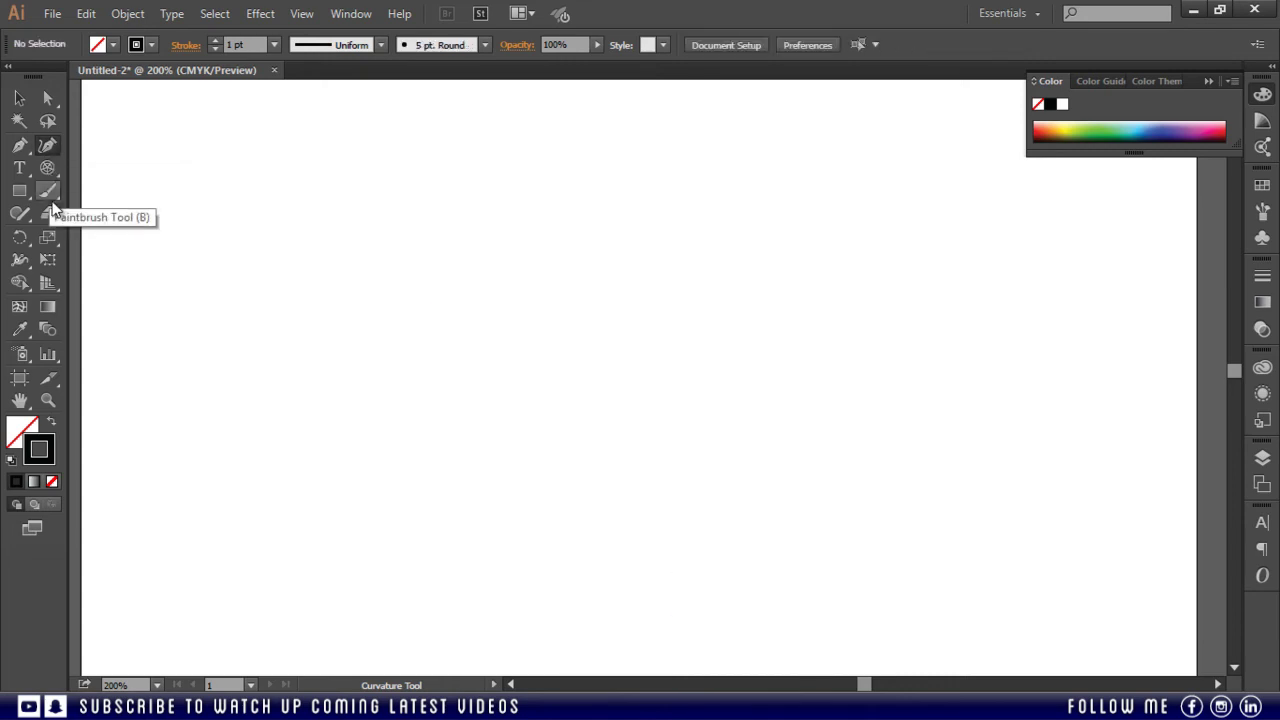
Step: Draw a horizontal straight line across the upper page with the Line Segment Tool
drag(48, 171, 89, 166)
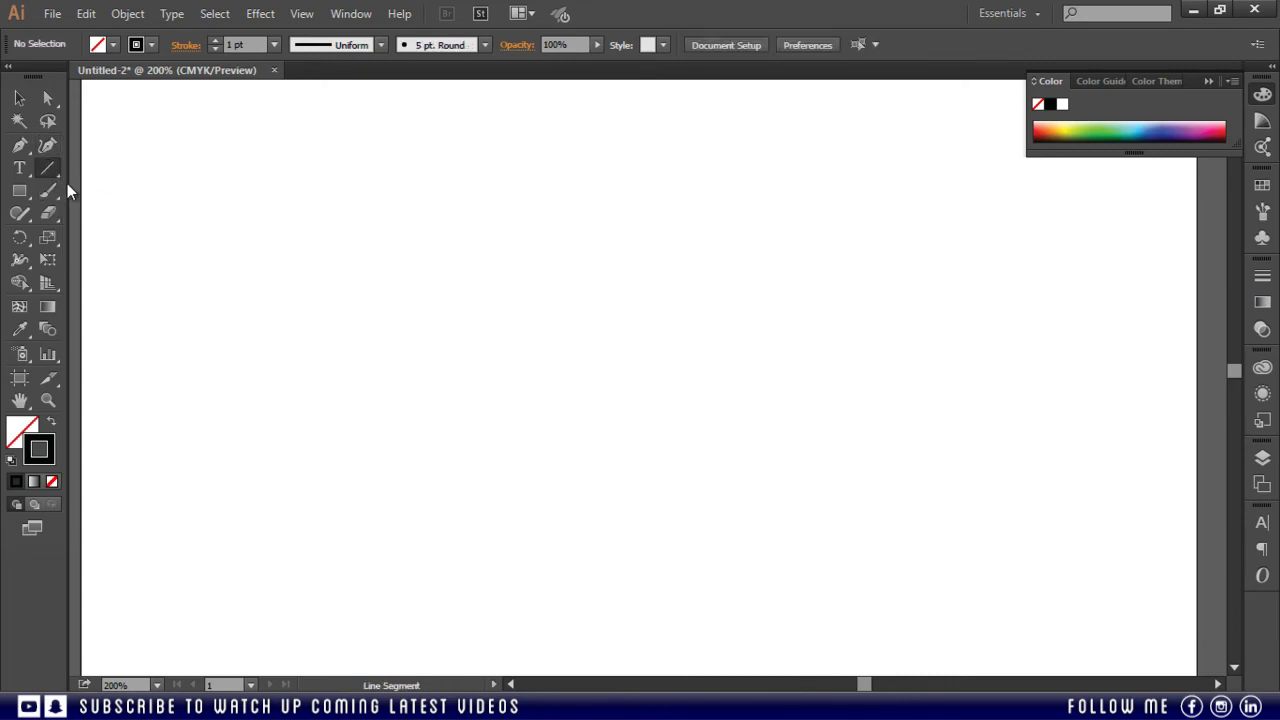
drag(290, 195, 726, 195)
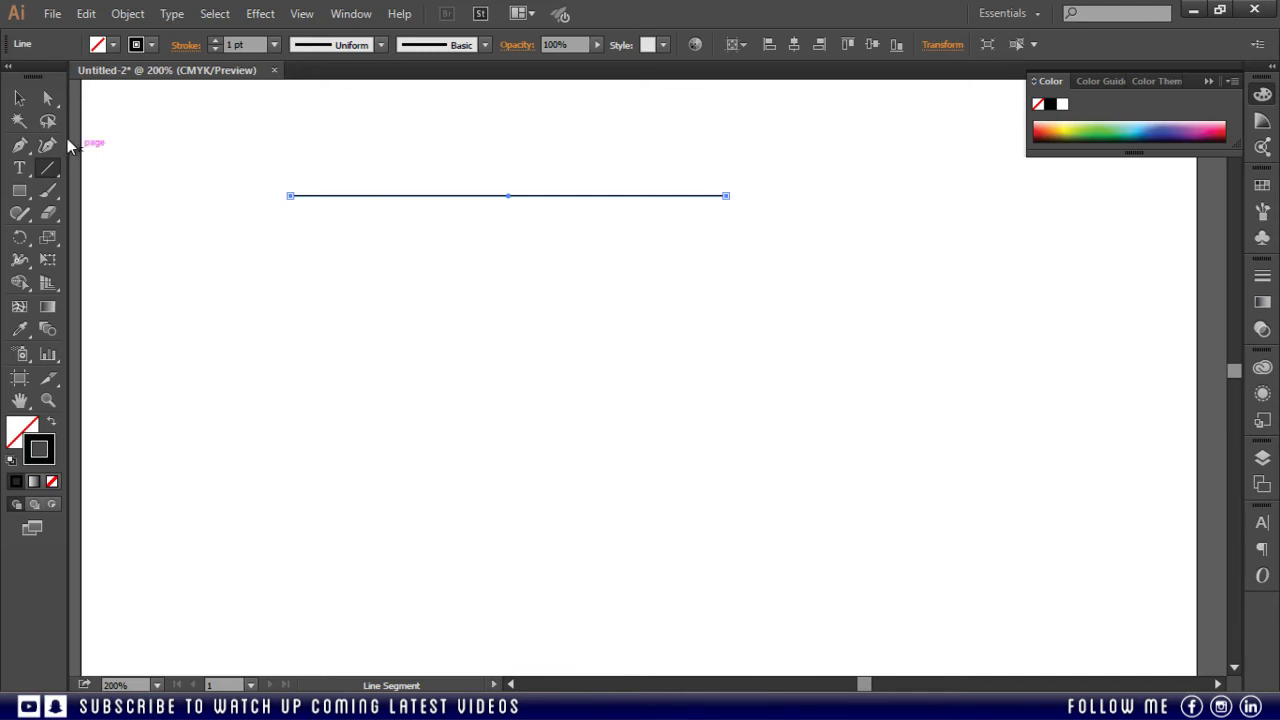
click(19, 97)
click(437, 263)
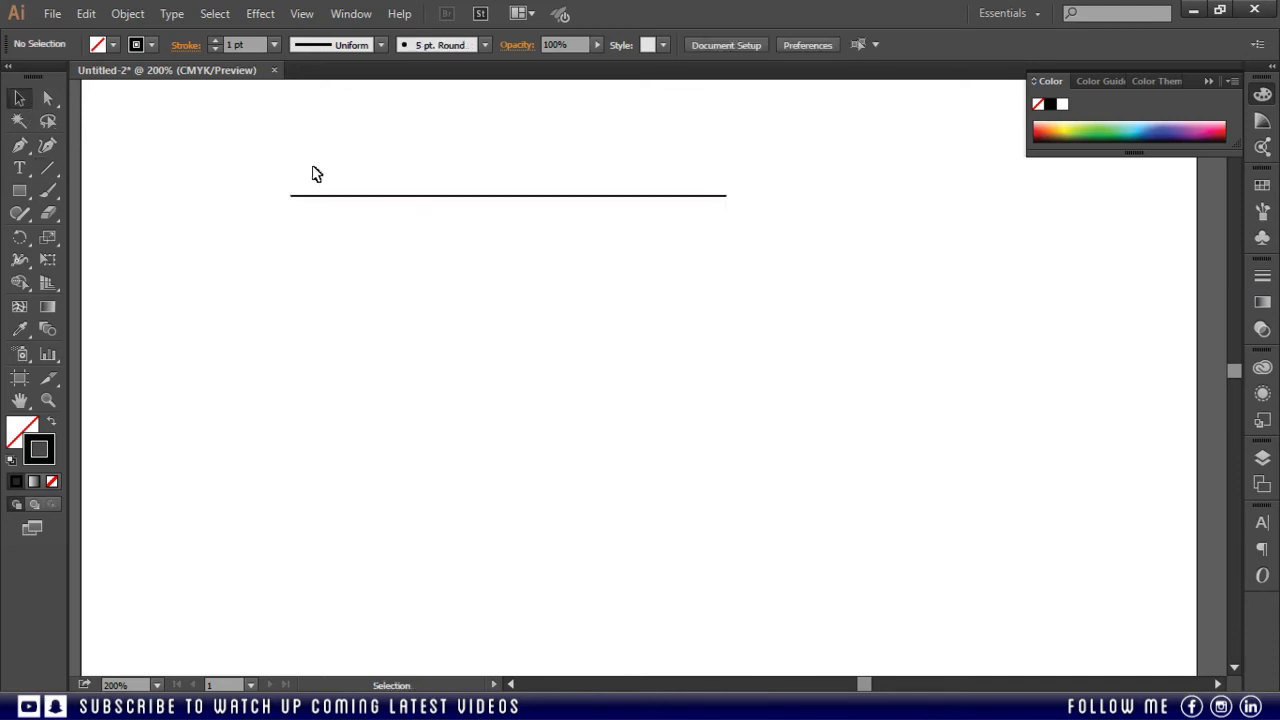
drag(231, 146, 790, 271)
click(270, 270)
Step: Draw a quarter arc and move it to meet the line's left end
drag(56, 166, 84, 194)
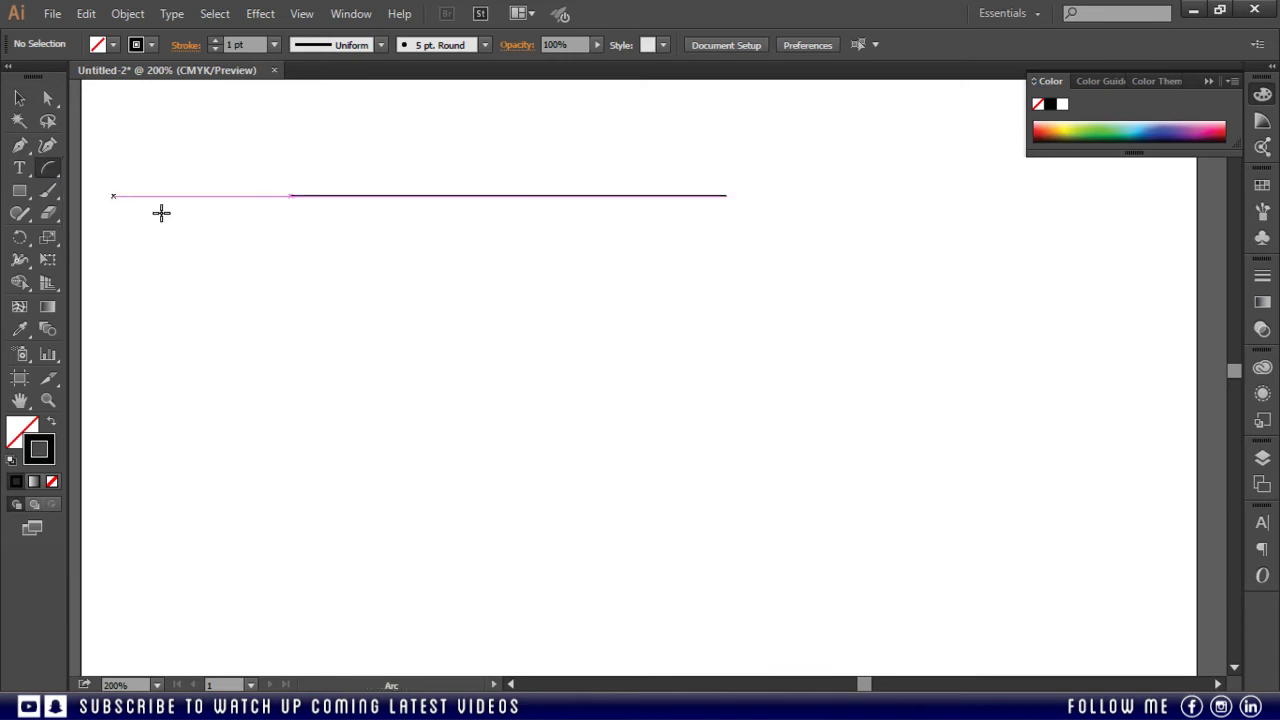
drag(324, 405, 452, 260)
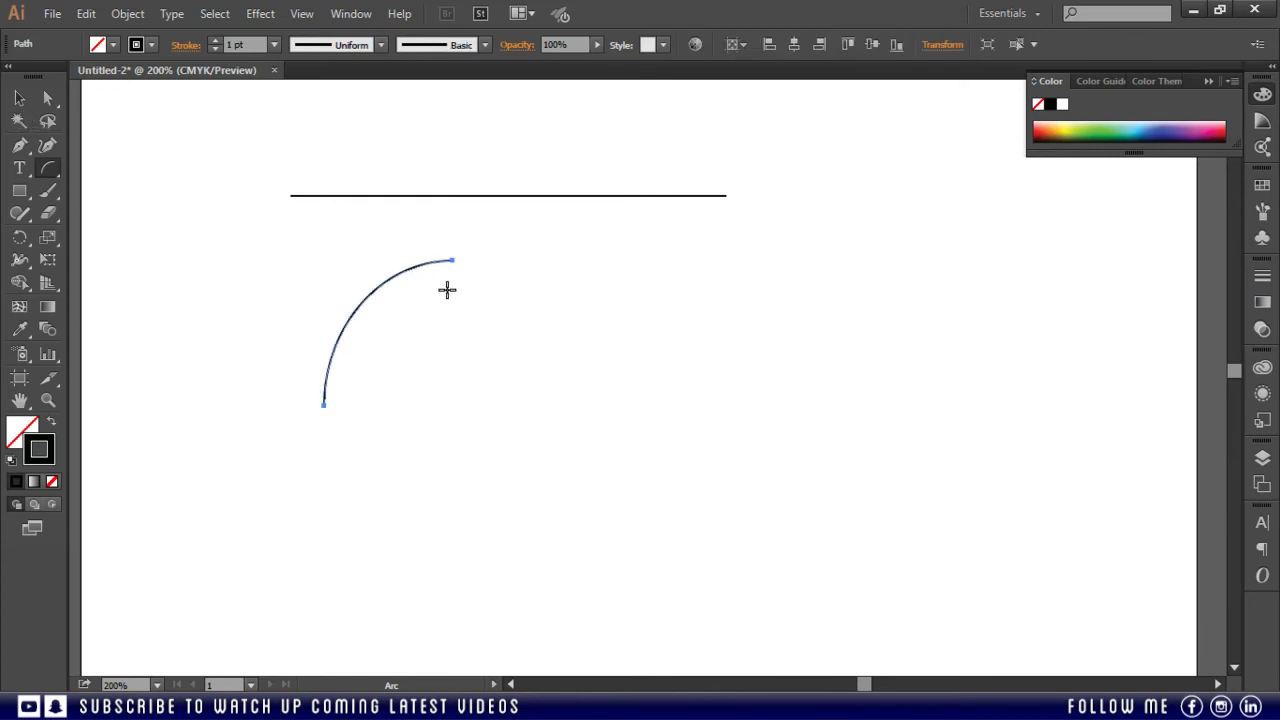
key(v)
click(510, 293)
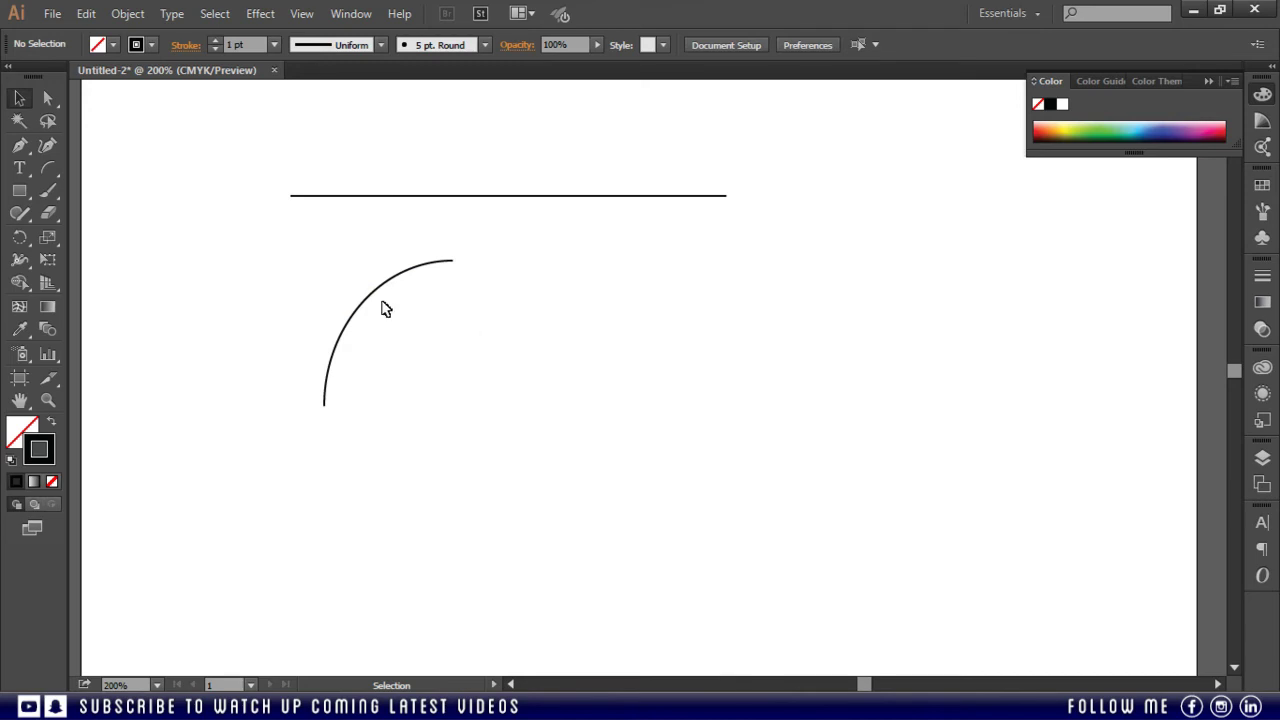
mouse_move(362, 300)
mouse_down()
mouse_move(207, 236)
mouse_move(368, 316)
mouse_up()
Step: Create a closed quarter-arc shape using the Arc tool's Closed type option
click(858, 434)
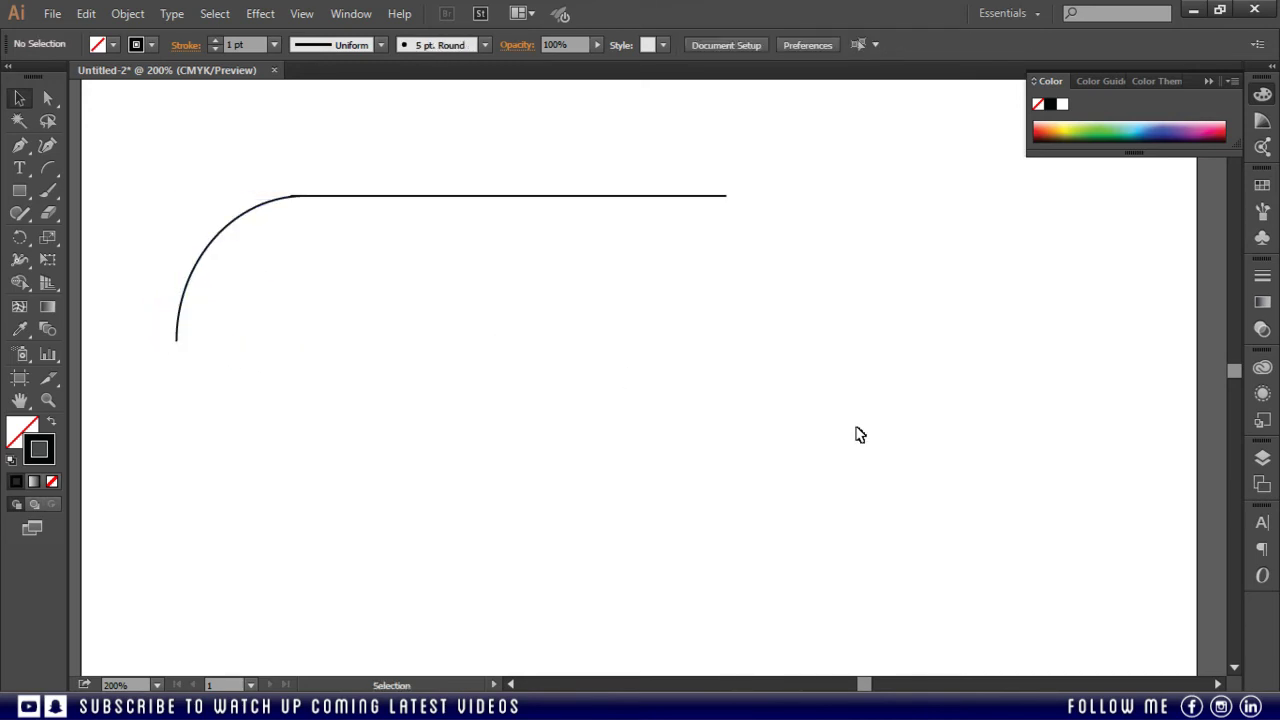
click(48, 168)
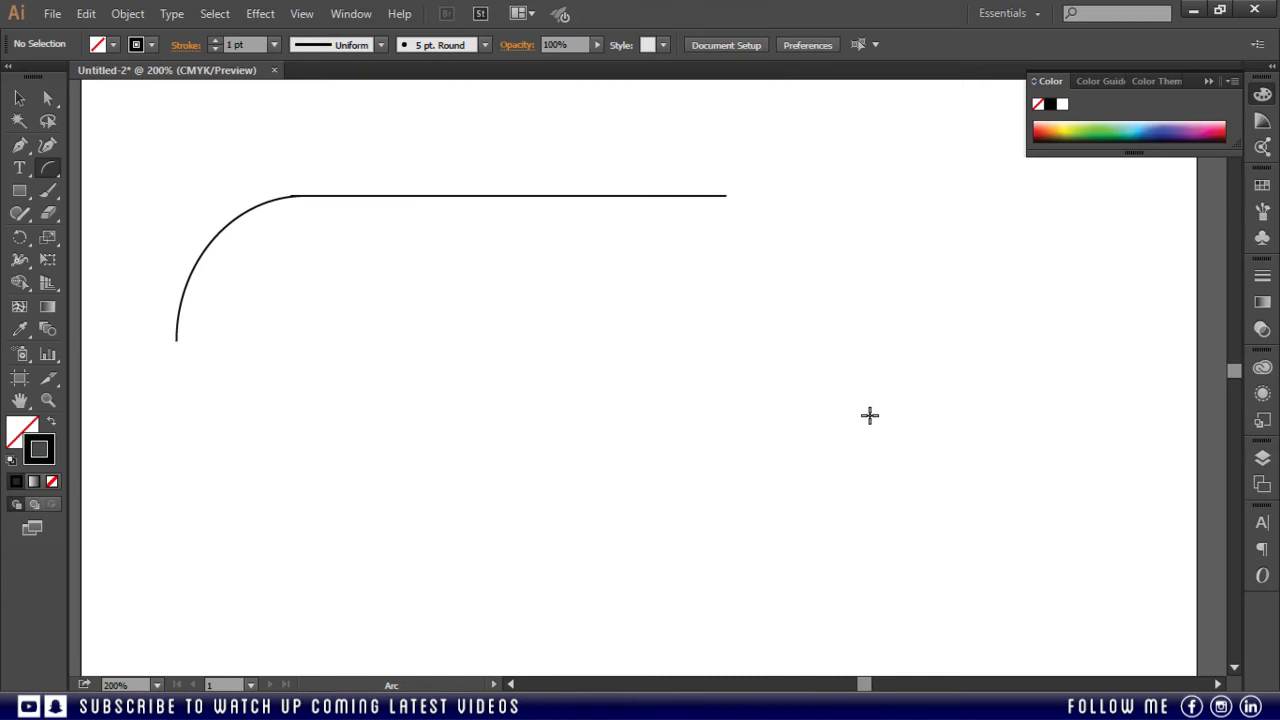
click(707, 393)
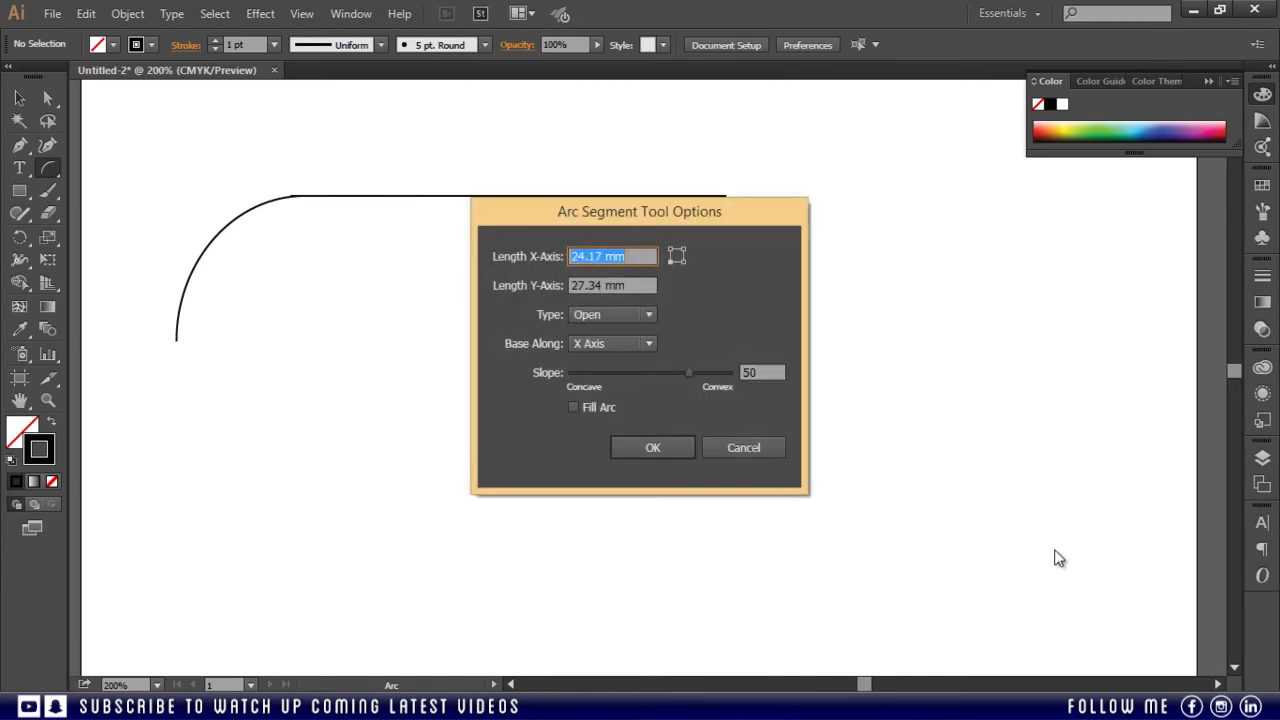
click(646, 314)
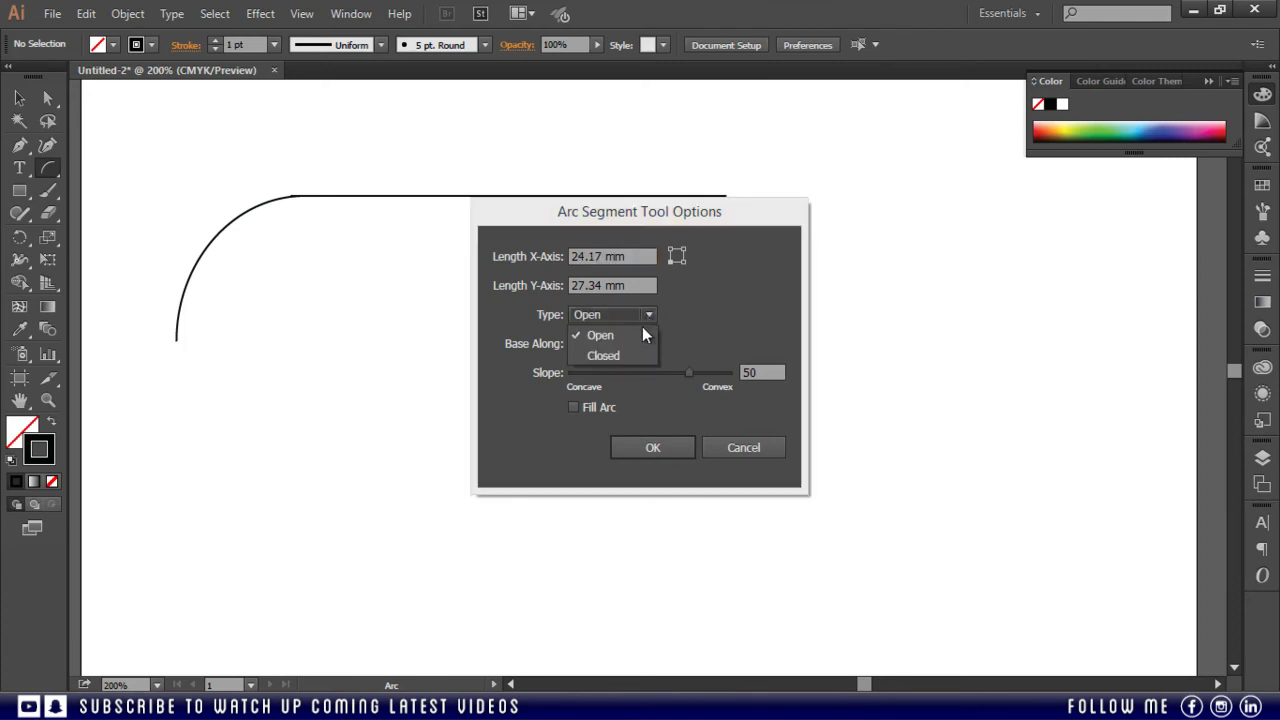
click(637, 352)
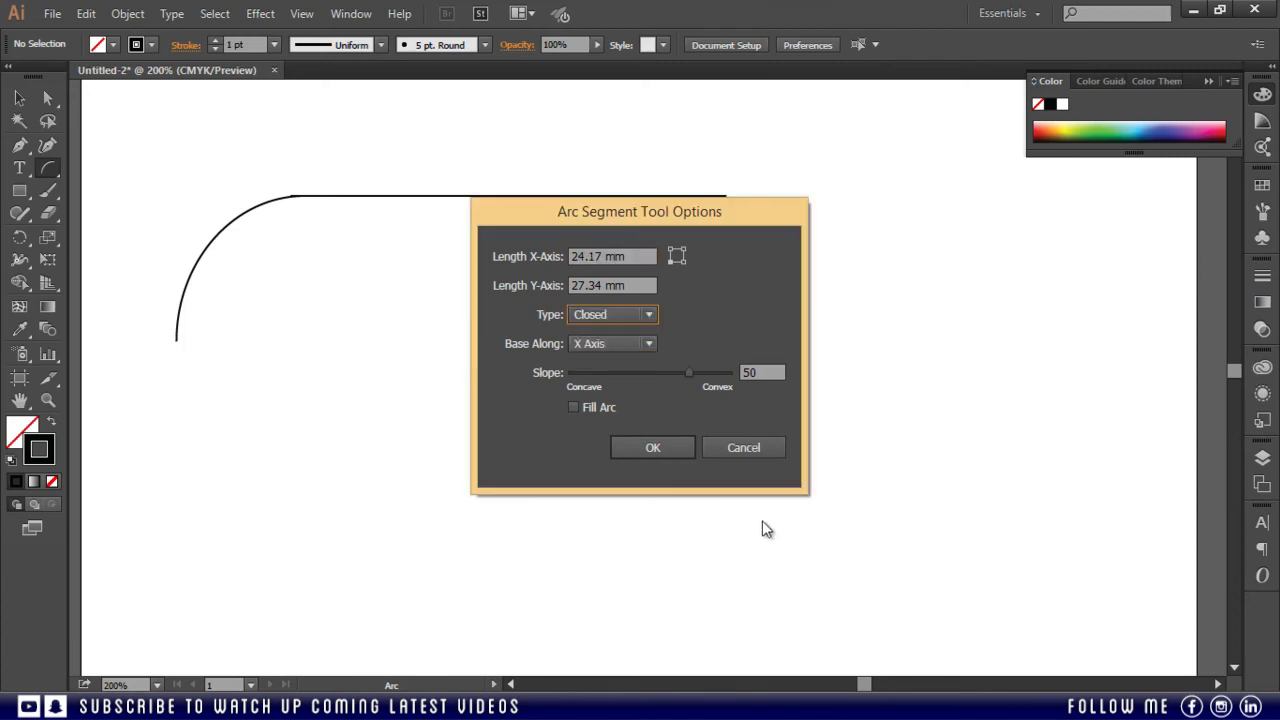
click(651, 450)
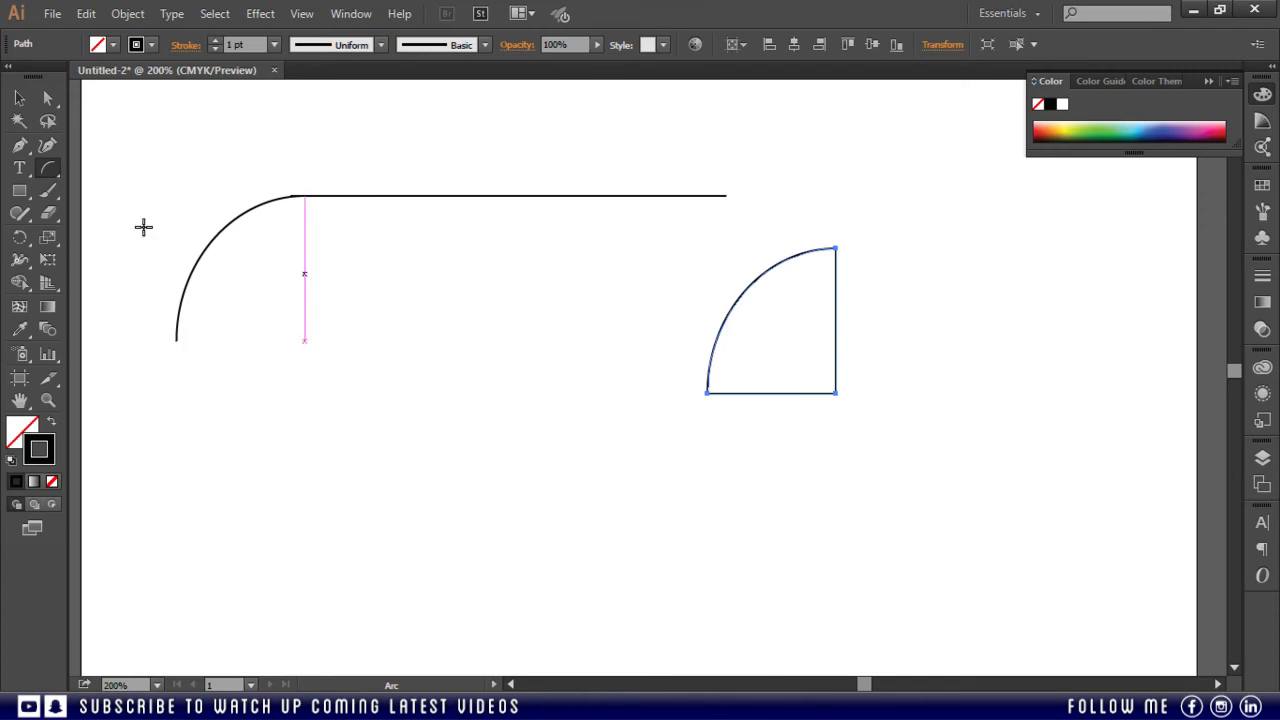
key(v)
click(535, 400)
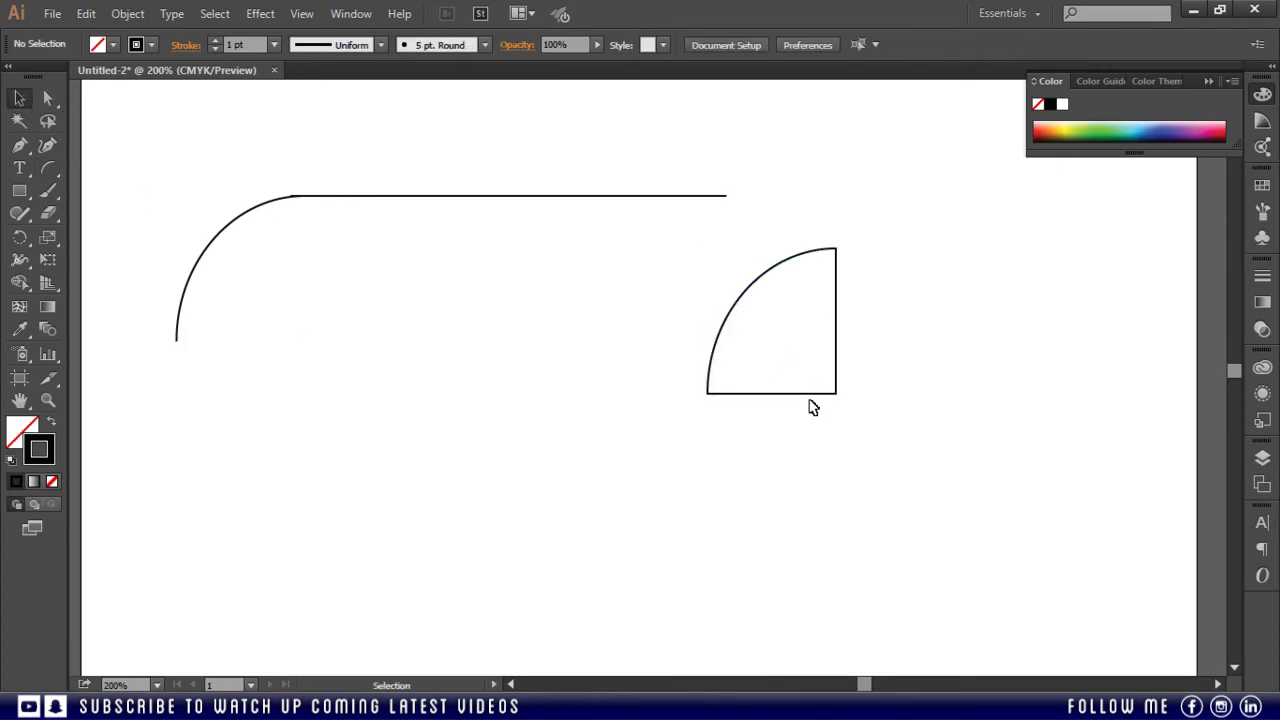
click(787, 262)
click(818, 444)
Step: Create a slope-0 closed arc triangle and move it right beside the quarter arc
click(48, 168)
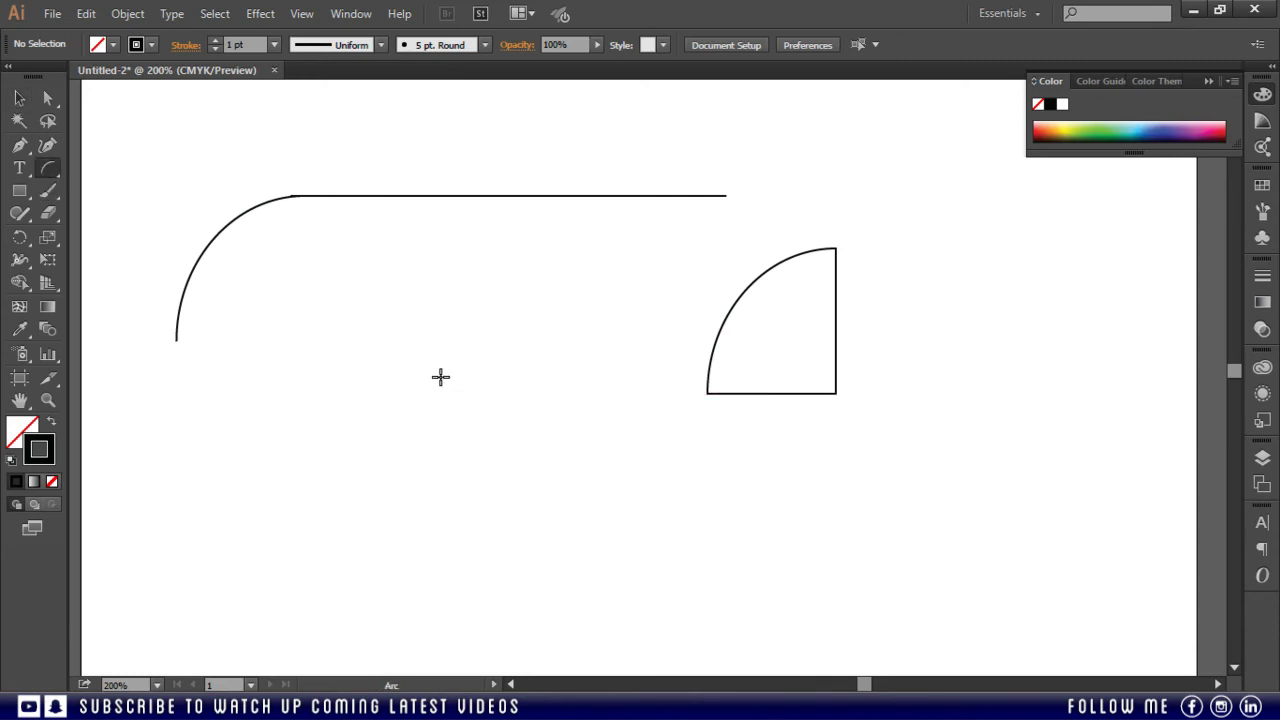
click(441, 377)
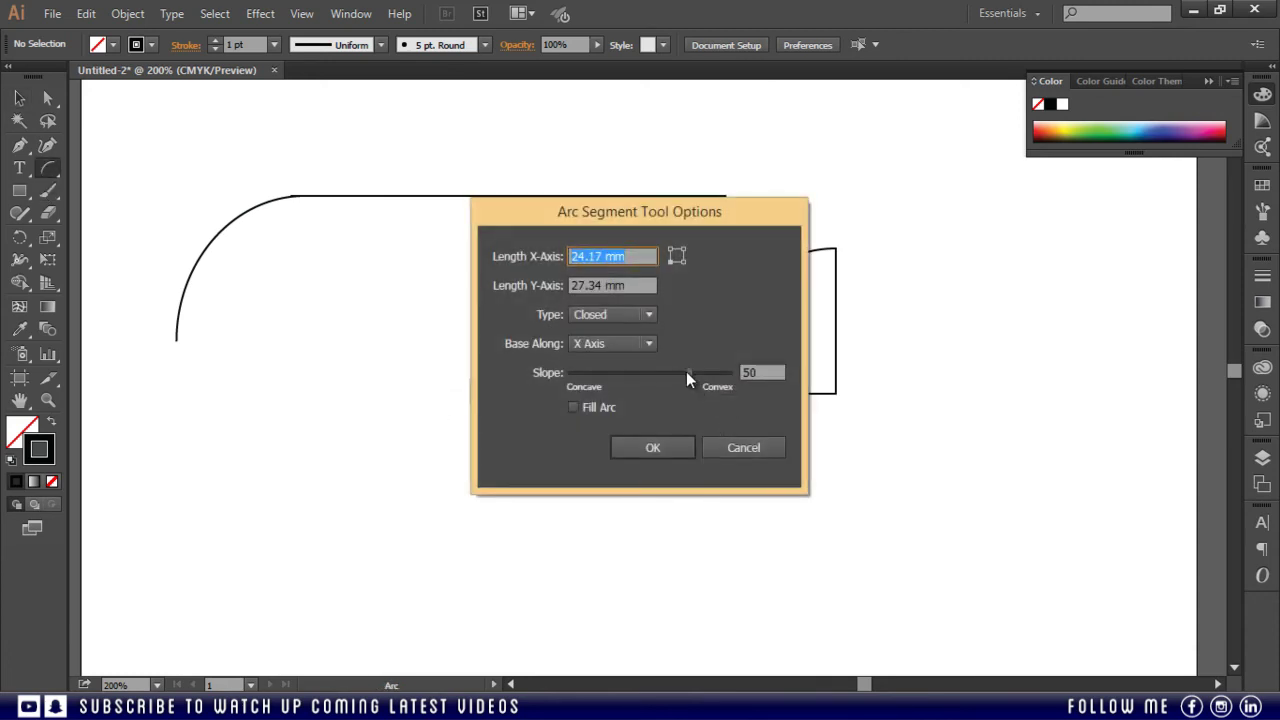
mouse_move(686, 371)
mouse_down()
mouse_move(704, 373)
mouse_move(662, 376)
mouse_up()
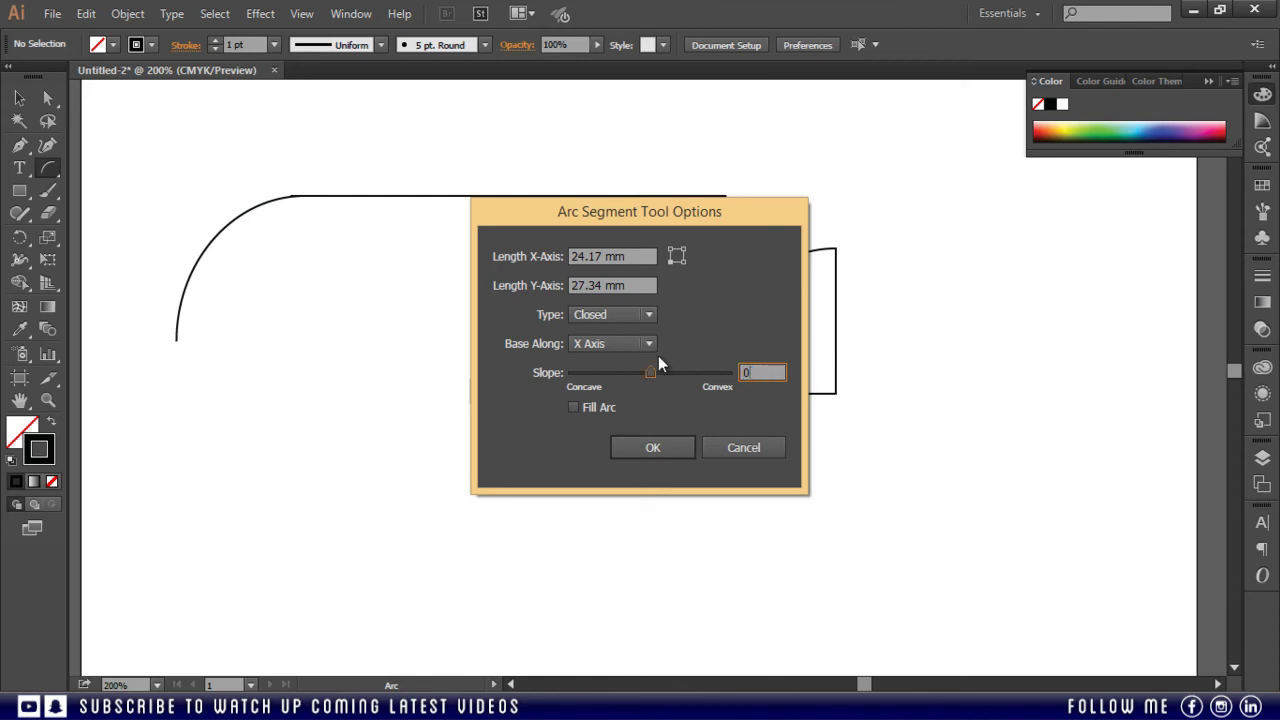
click(652, 447)
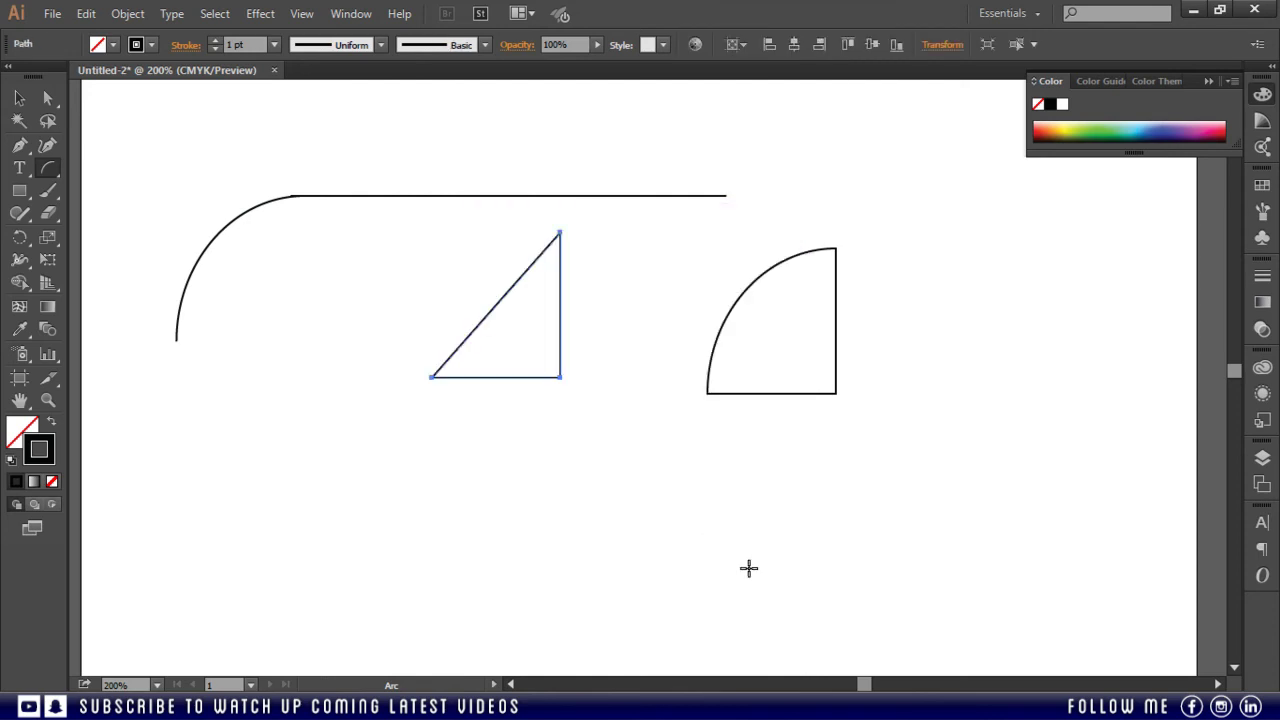
key(v)
click(520, 445)
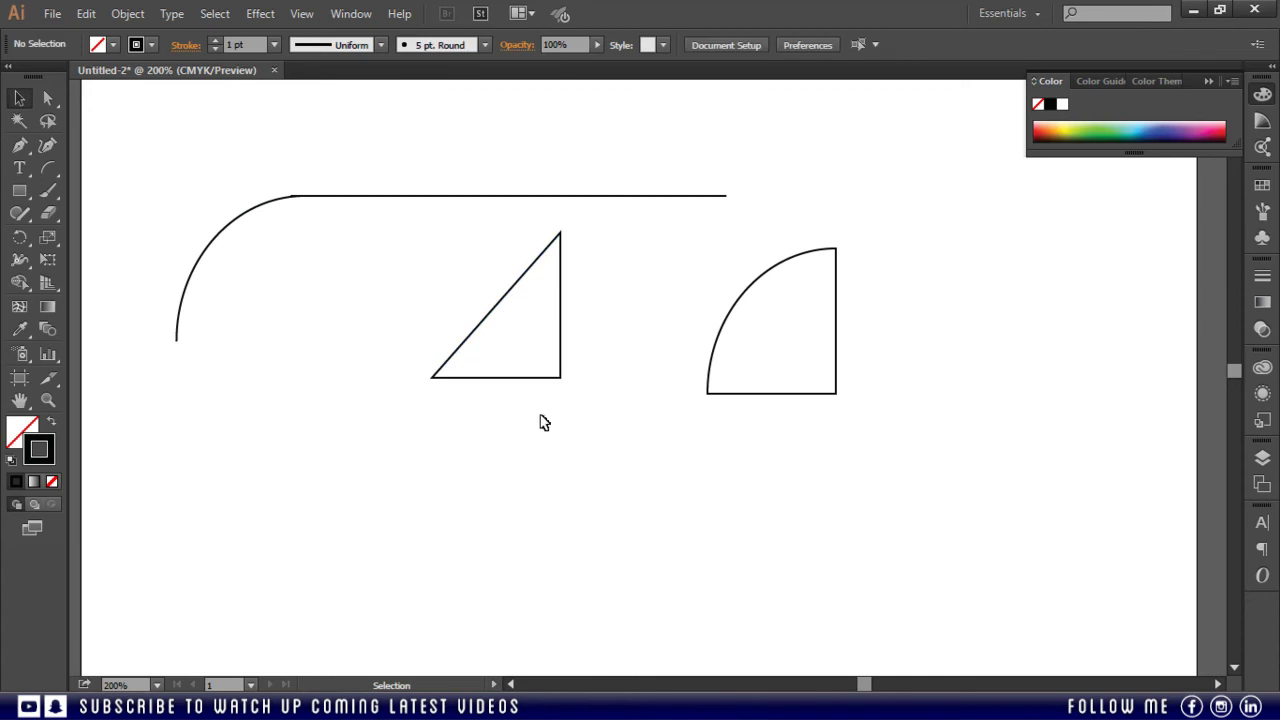
drag(549, 380, 633, 399)
Step: Create a closed arc shape with the Slope set fully convex to 100
click(648, 497)
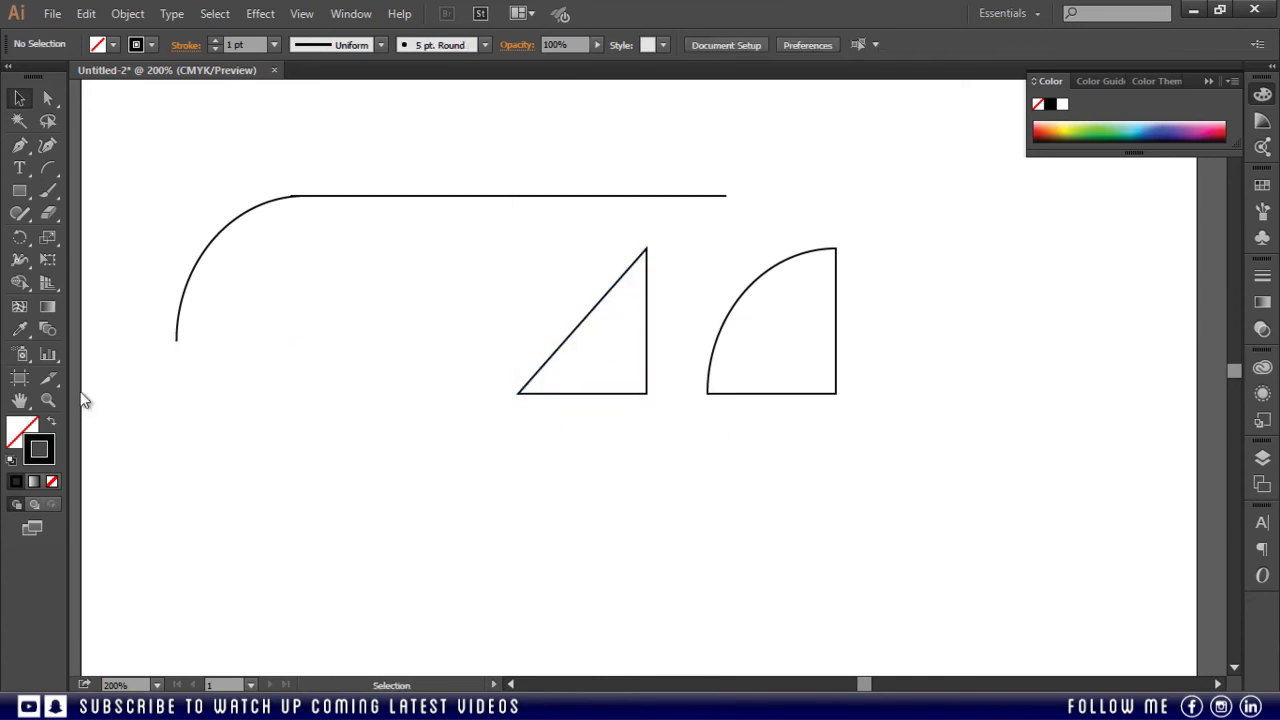
click(48, 168)
click(460, 529)
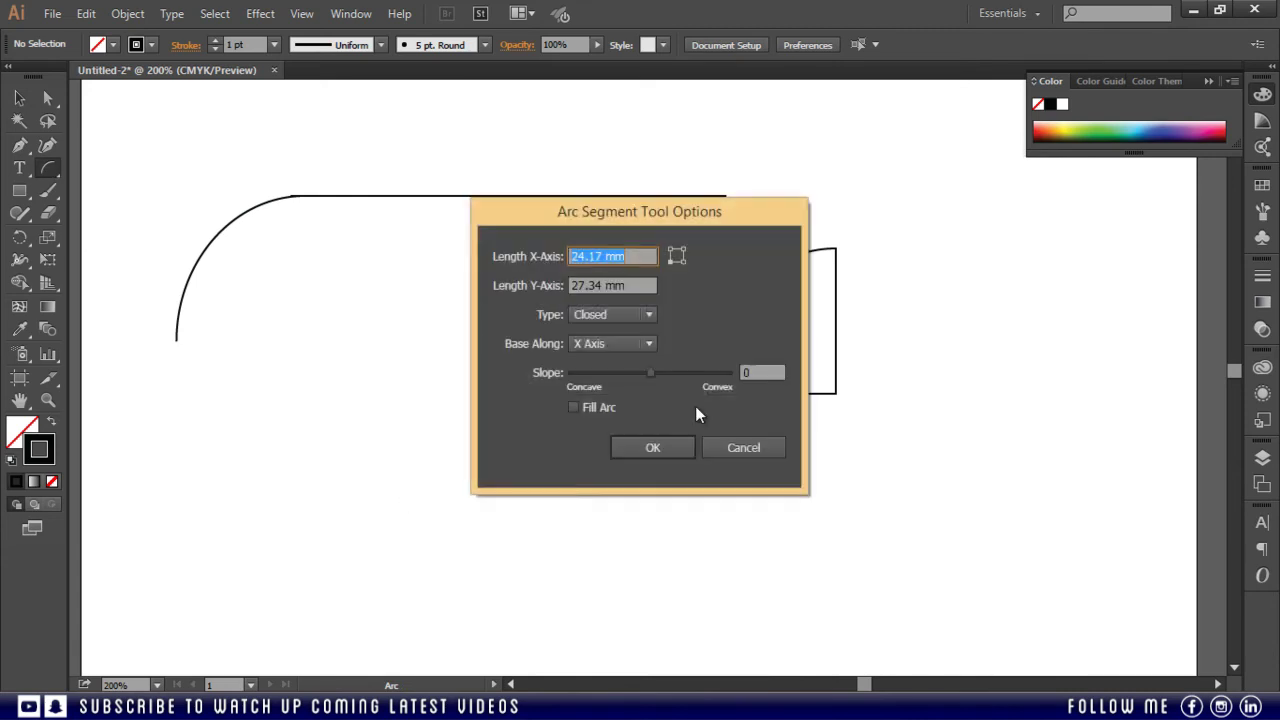
drag(650, 374, 684, 374)
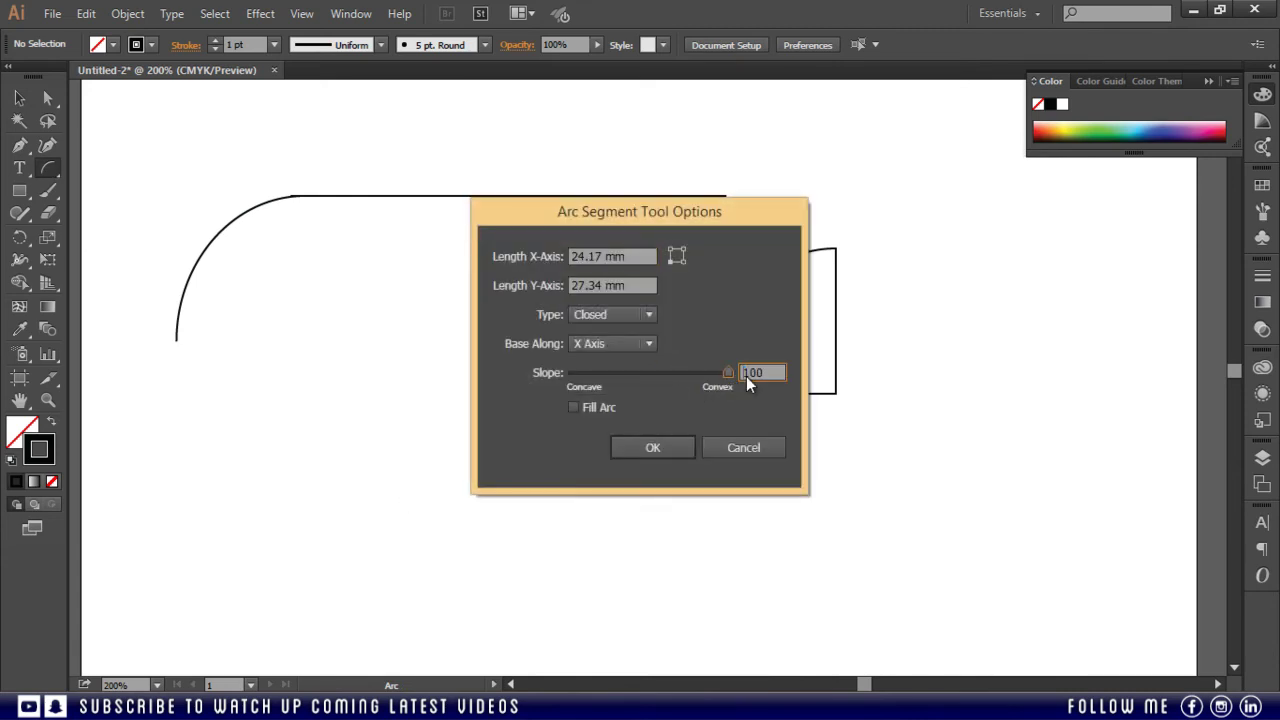
click(660, 452)
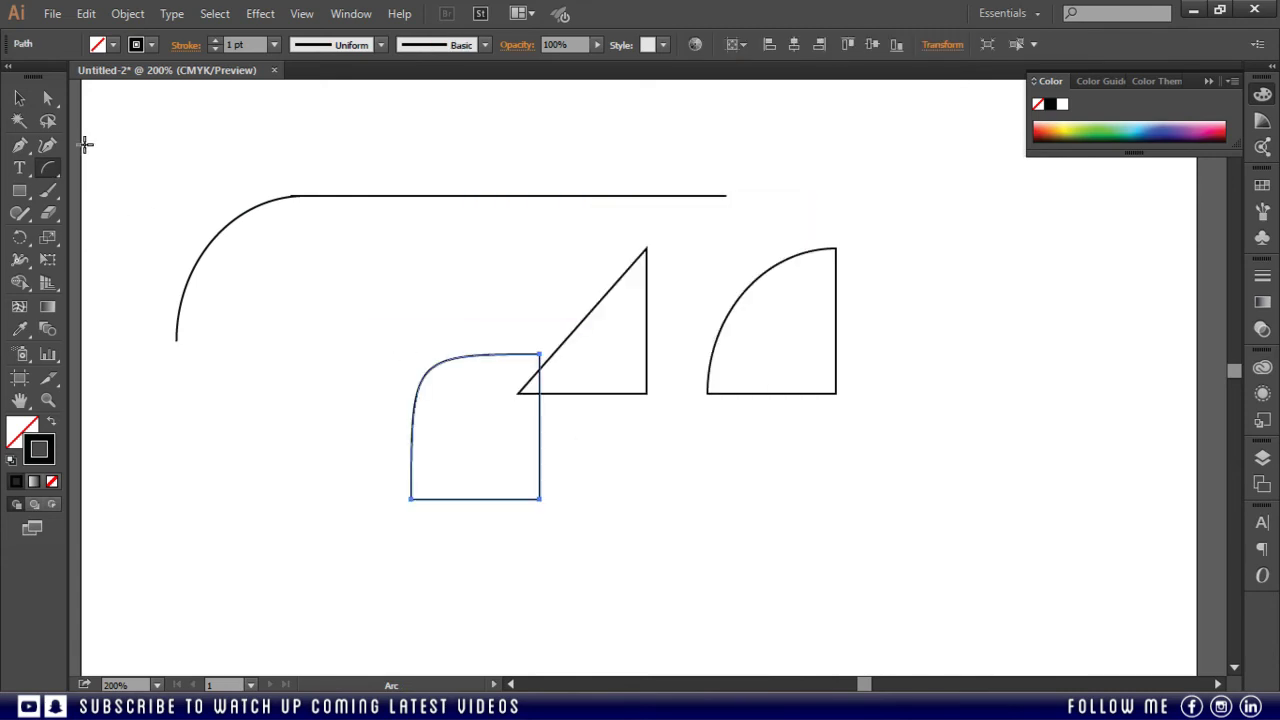
Step: Move the convex arc shape to the left of the triangle
click(20, 98)
click(543, 520)
drag(541, 501, 455, 445)
drag(436, 392, 436, 392)
click(836, 542)
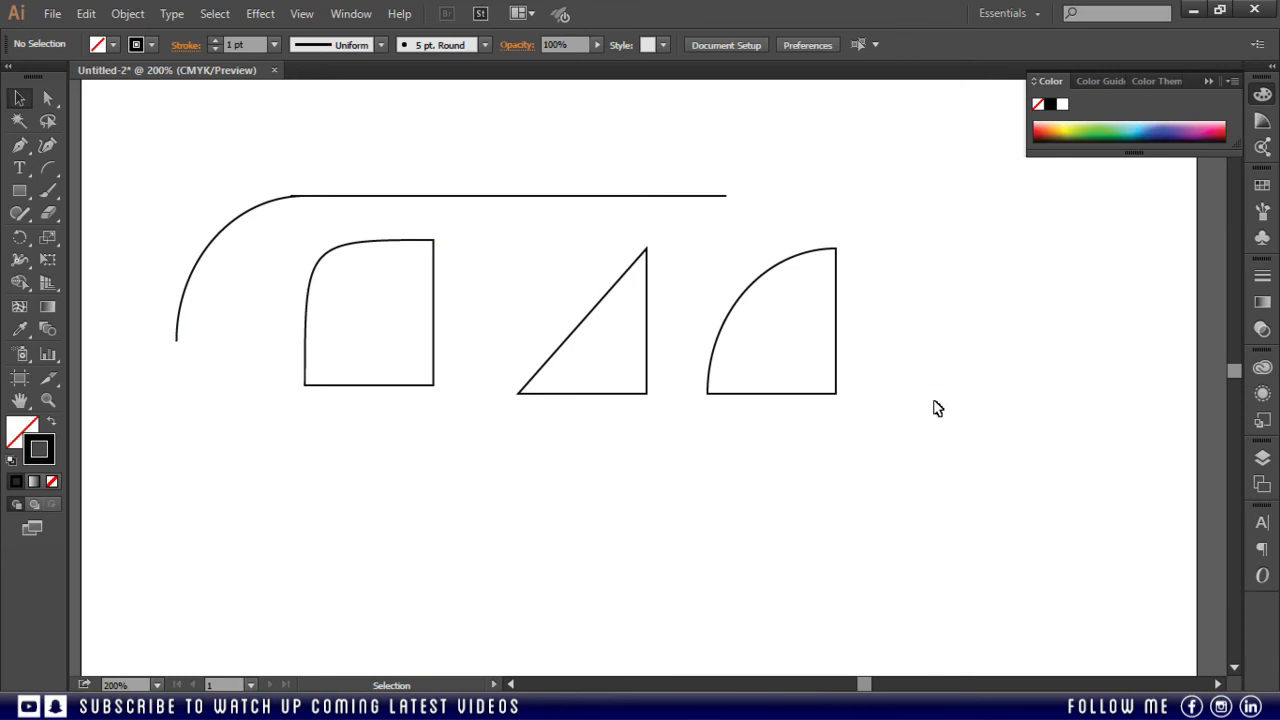
Step: Select all the shapes, including the long line, and move them higher on the canvas
drag(940, 178, 165, 452)
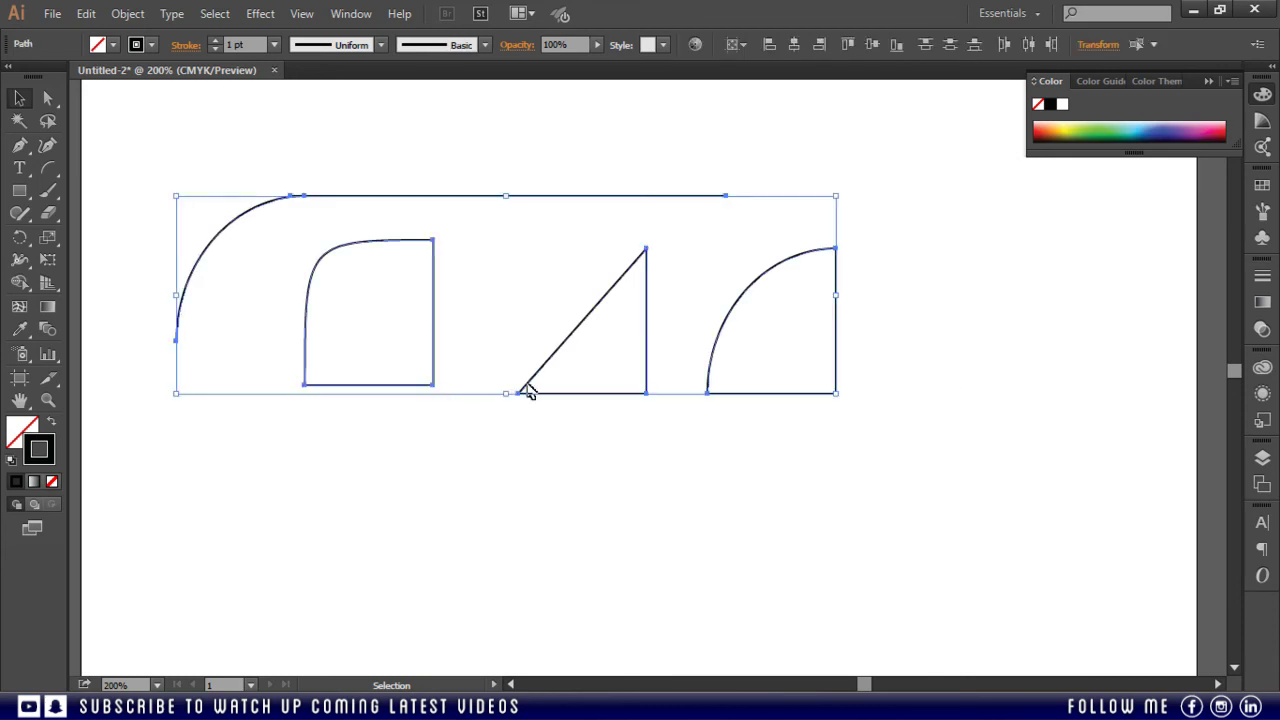
drag(603, 295, 586, 200)
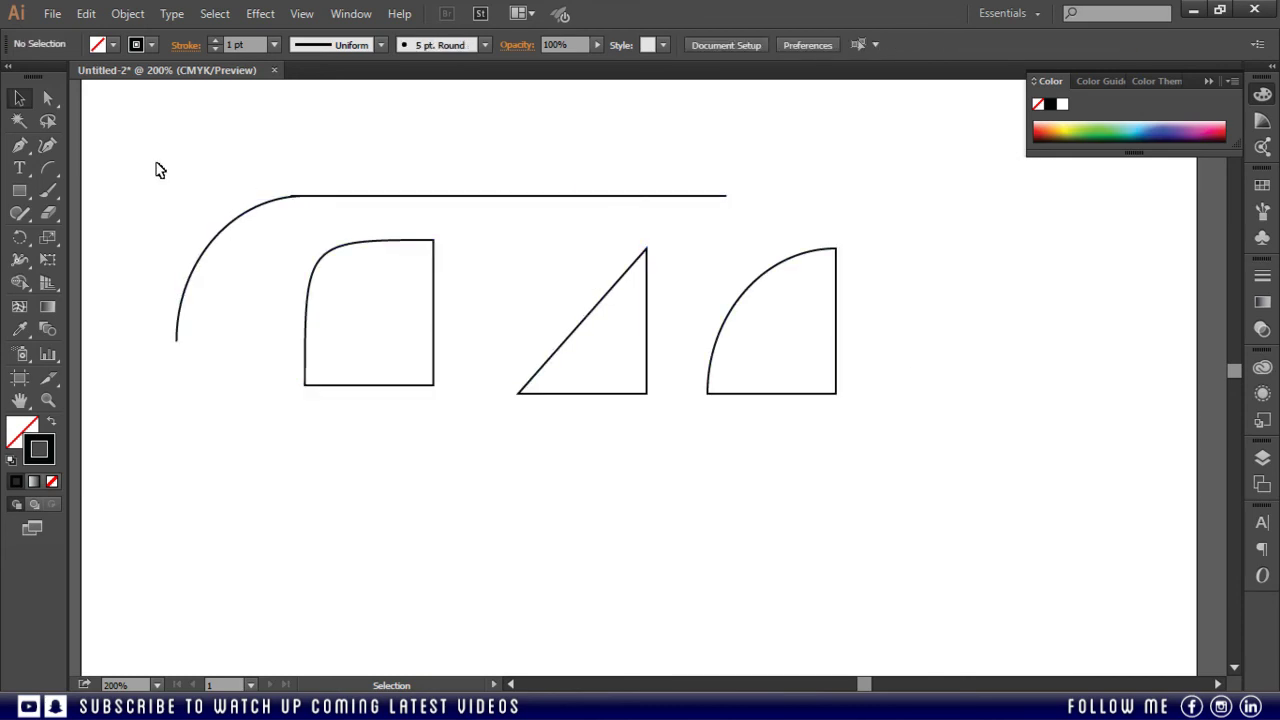
drag(148, 168, 797, 379)
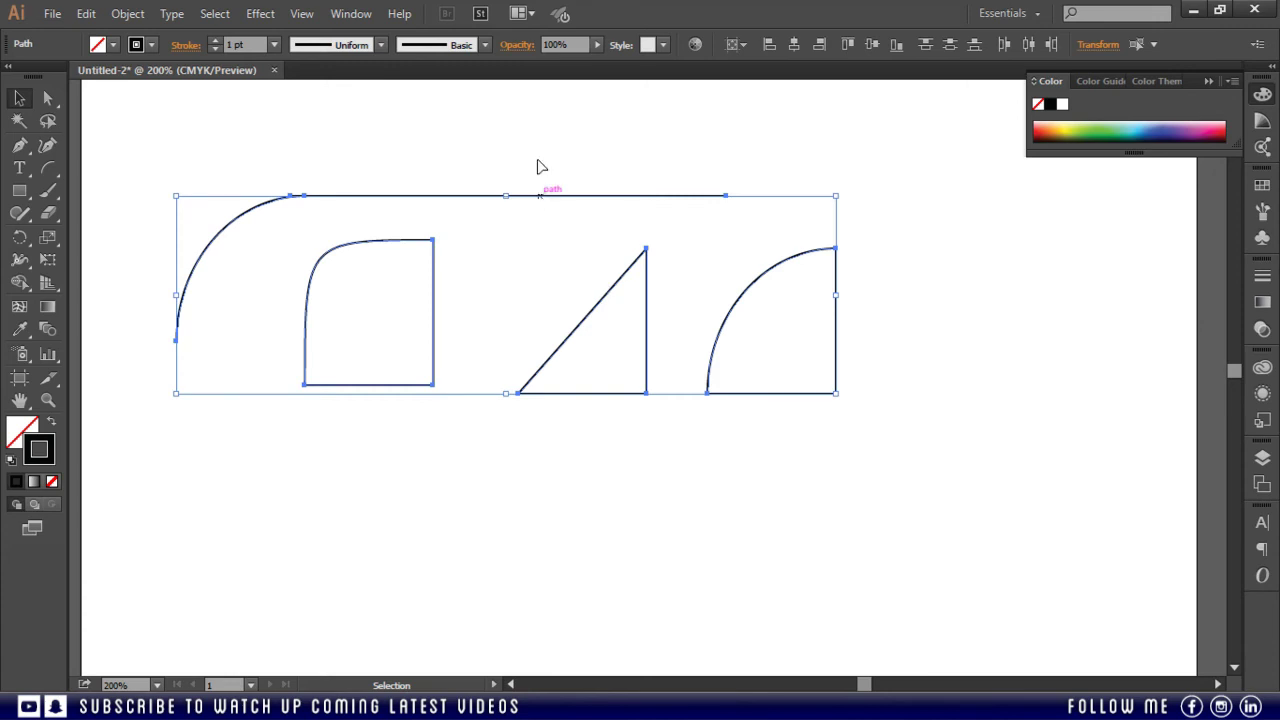
drag(537, 166, 573, 172)
click(614, 434)
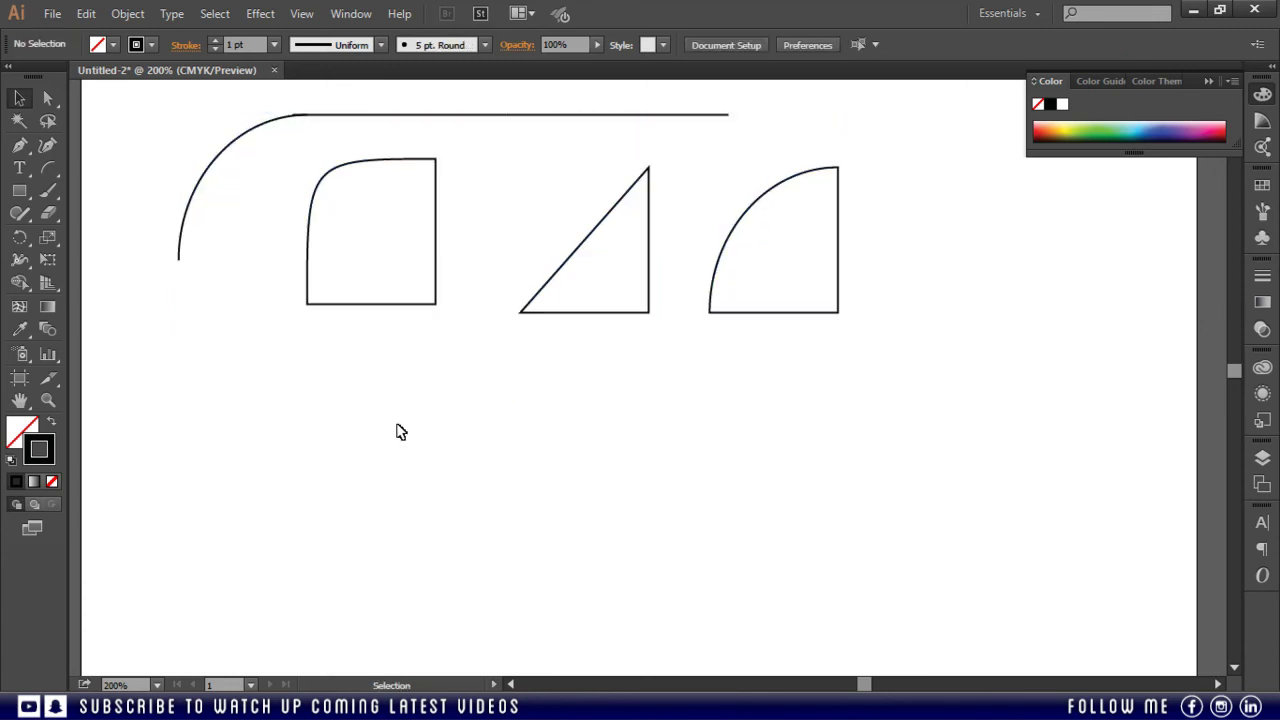
Step: Drag out a spiral at the lower left with the Spiral tool
click(53, 172)
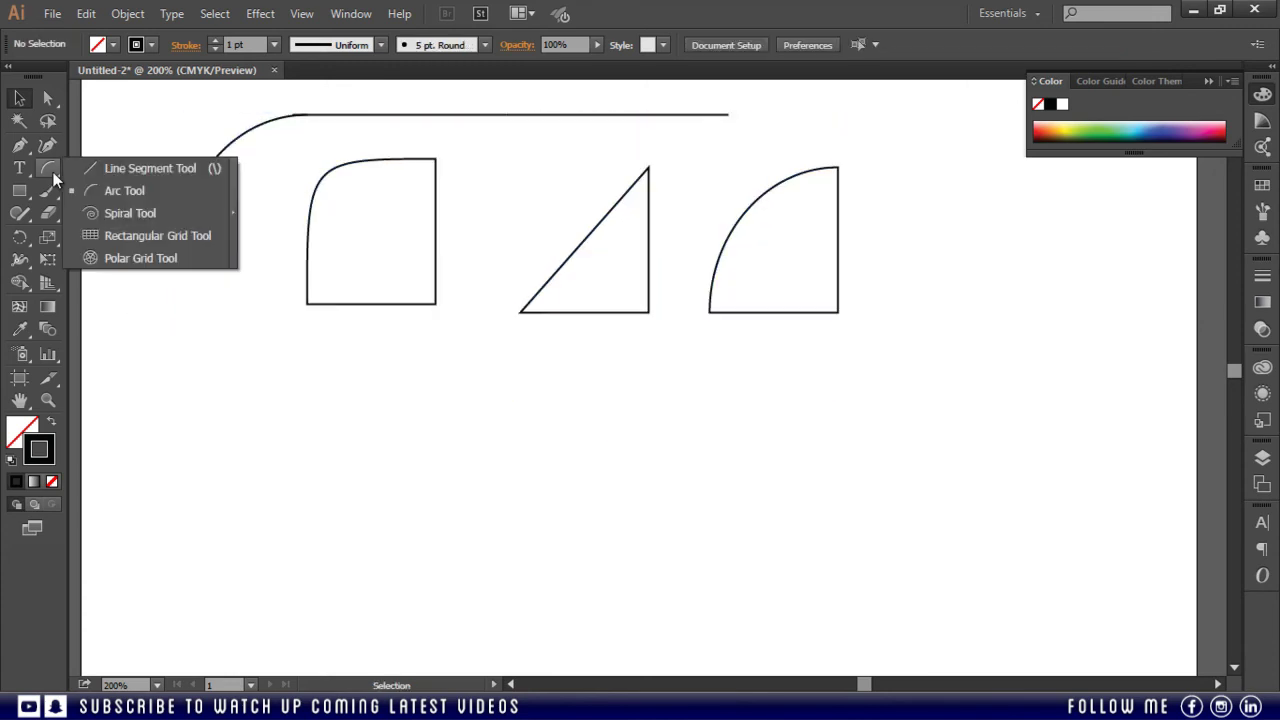
click(124, 216)
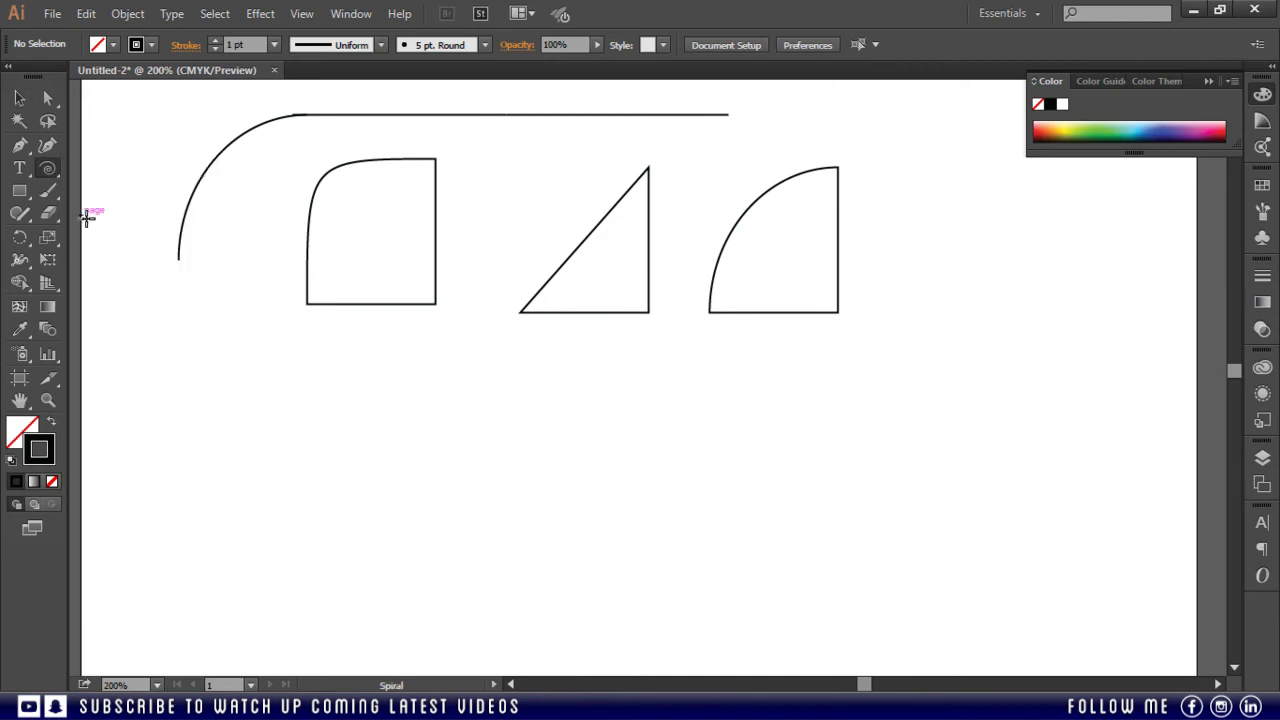
drag(230, 426, 299, 513)
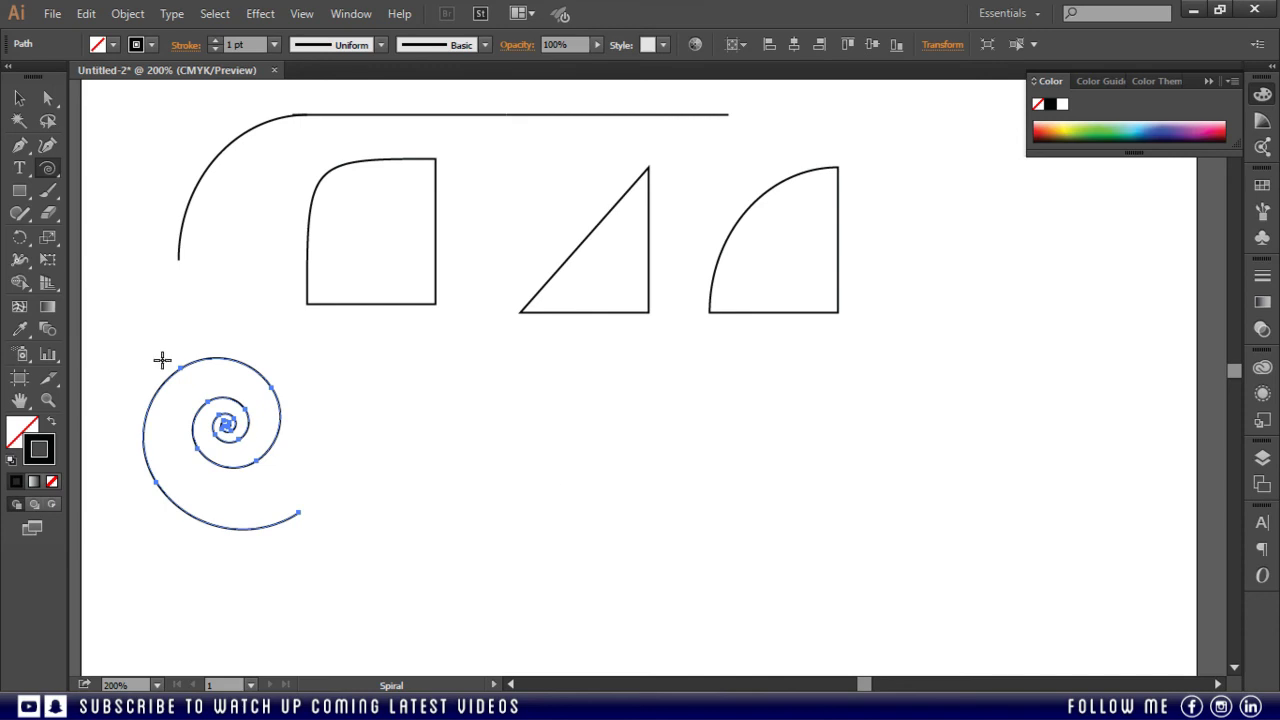
Step: Create a second spiral wound the opposite way and place it beside the first
click(695, 443)
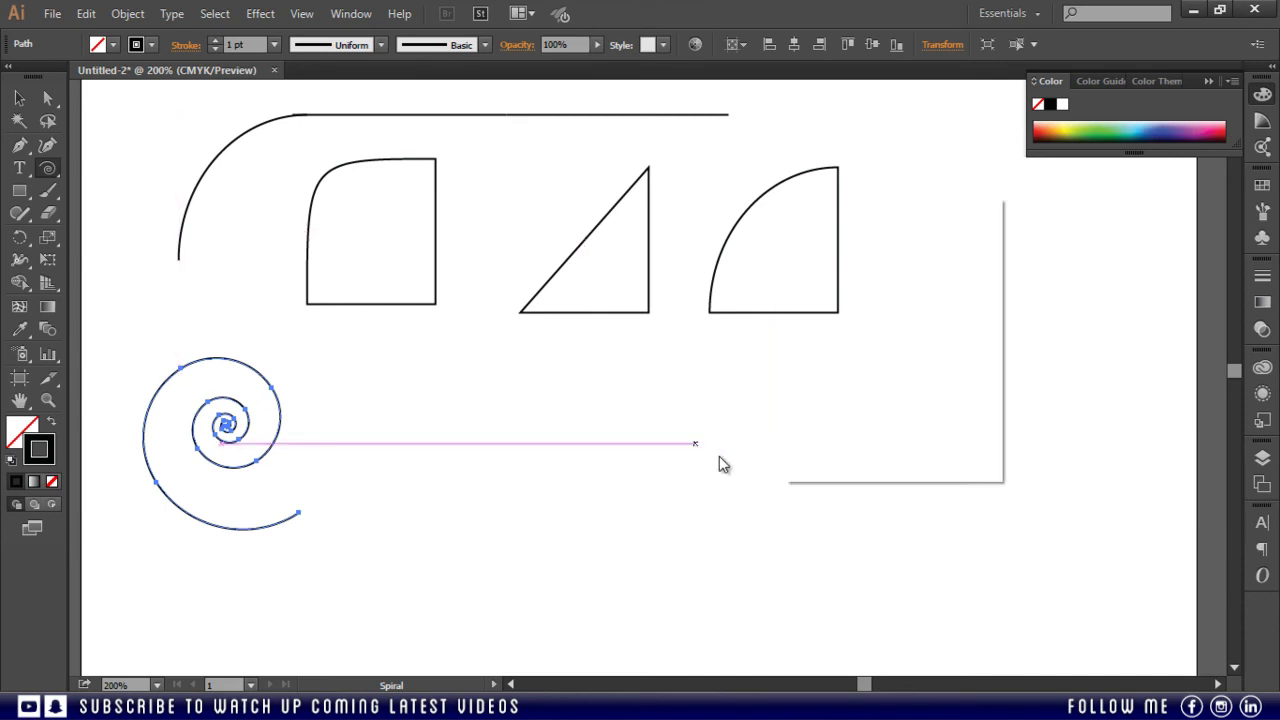
click(905, 385)
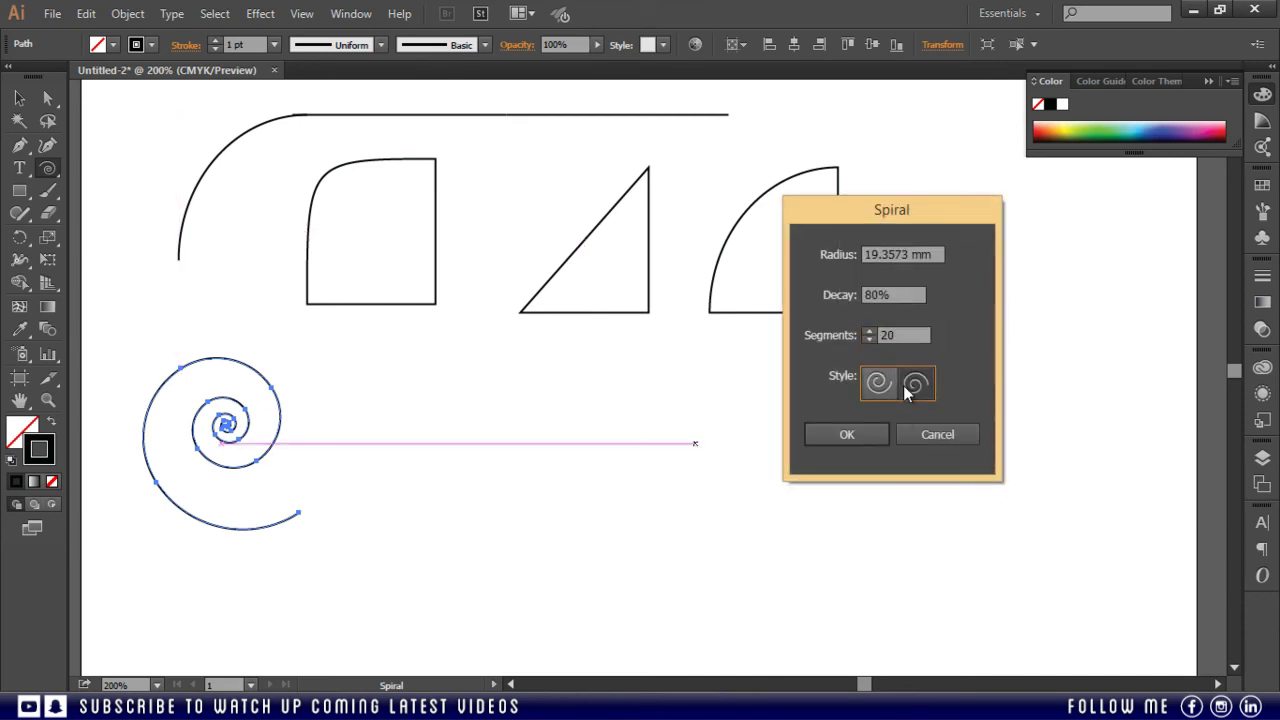
click(884, 391)
click(872, 442)
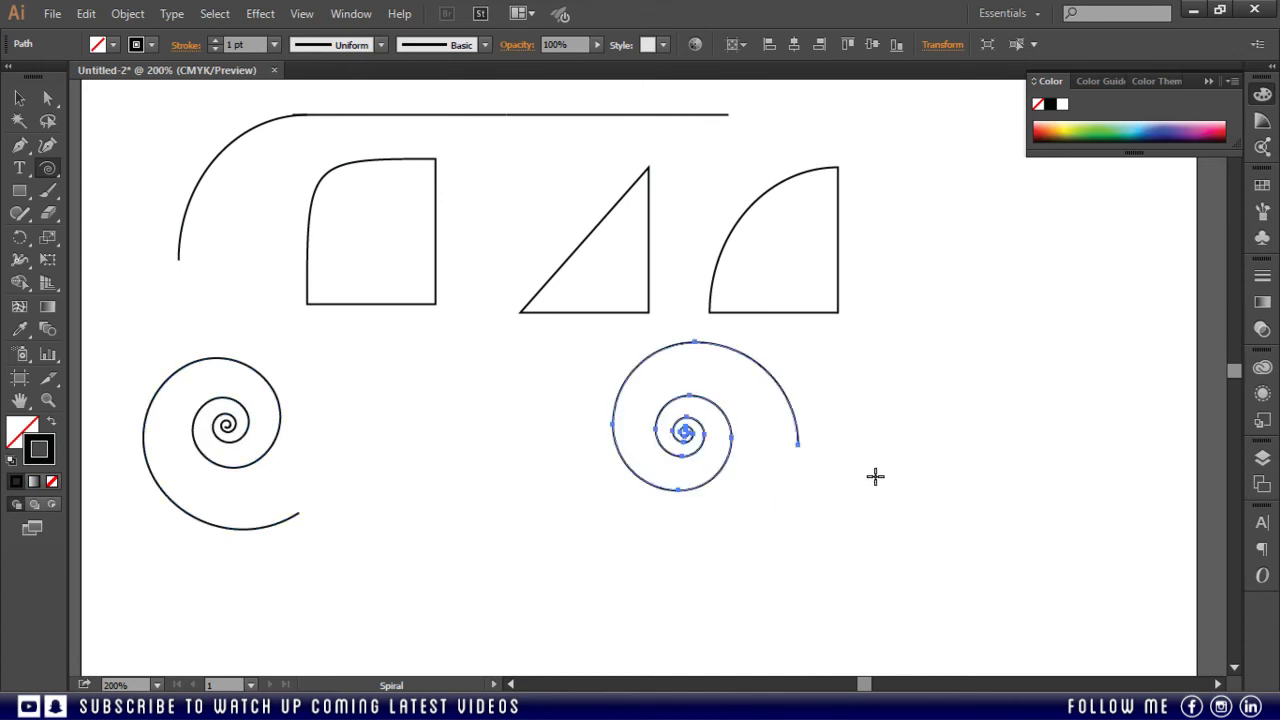
click(19, 97)
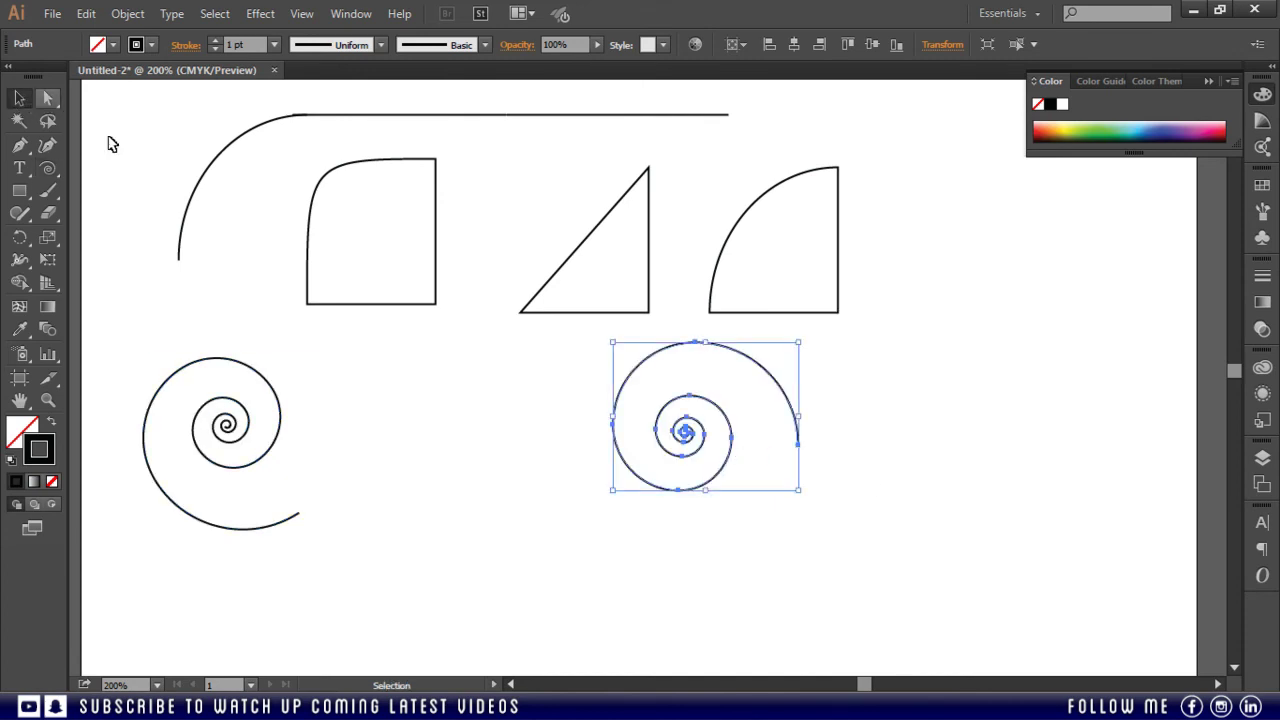
drag(641, 481, 361, 488)
click(811, 537)
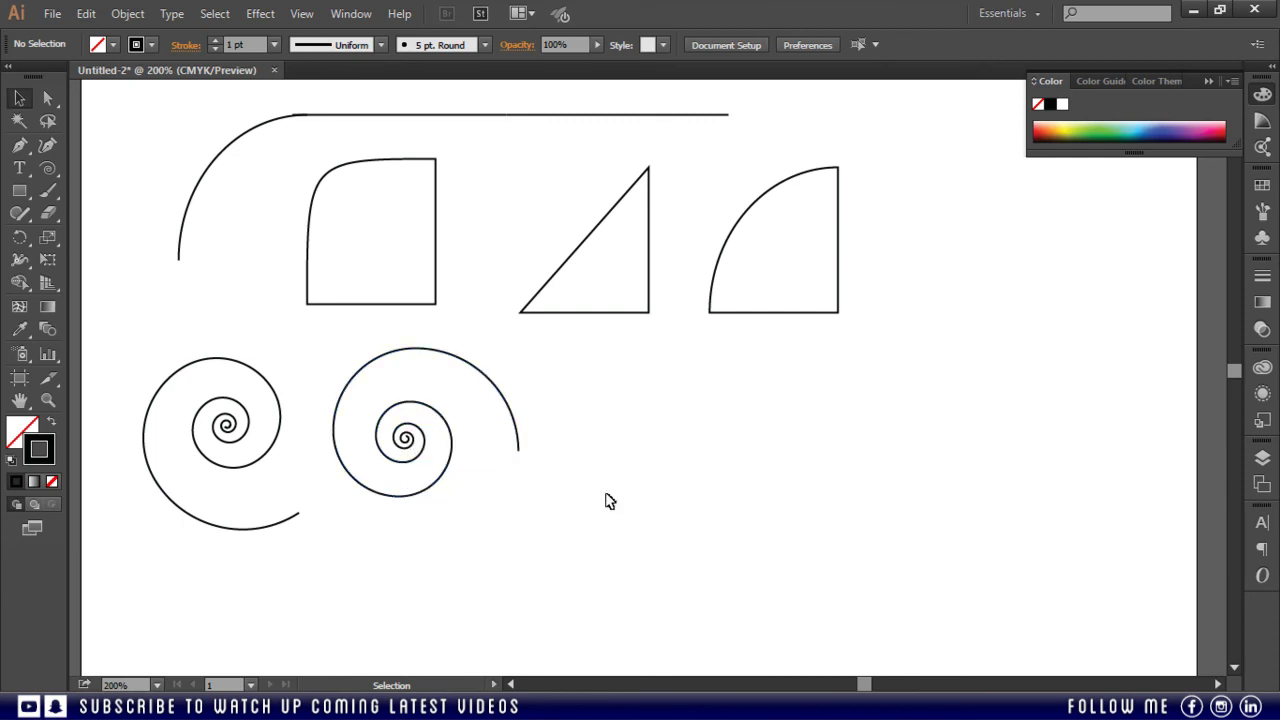
Step: Drag out a 6x6 rectangular grid and move it to the upper right
click(47, 168)
drag(47, 168, 153, 243)
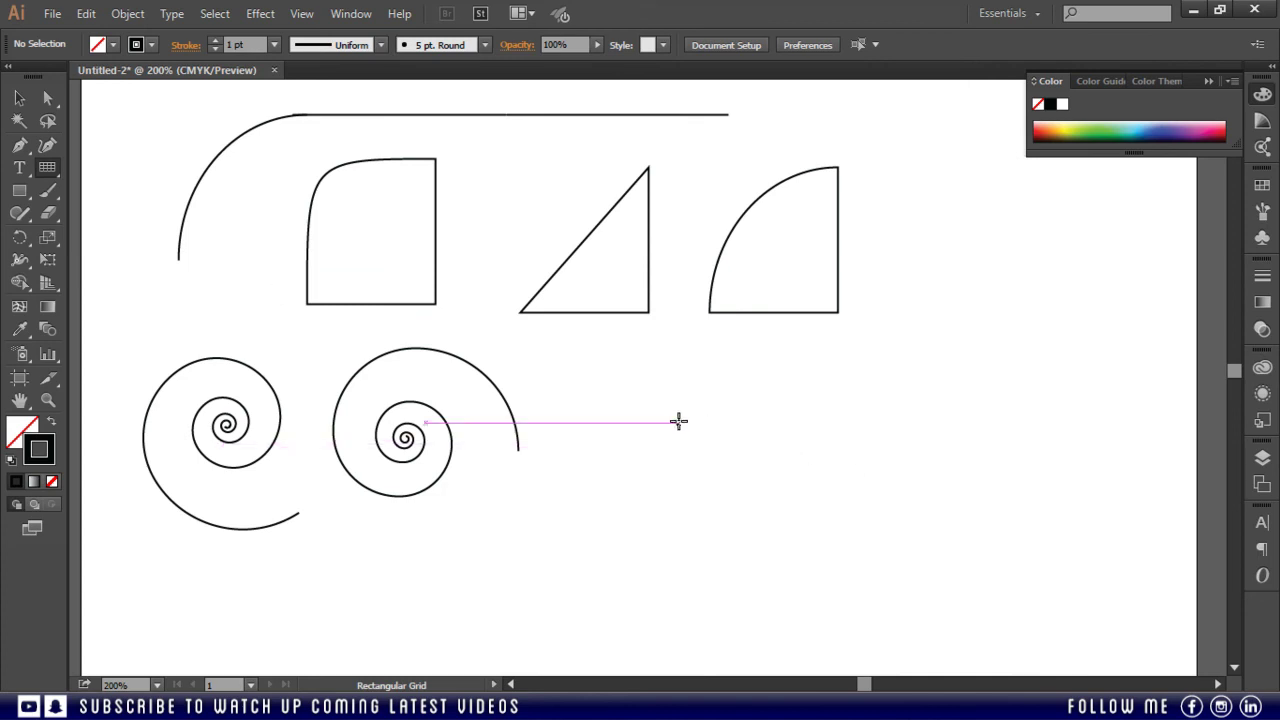
drag(721, 399, 983, 596)
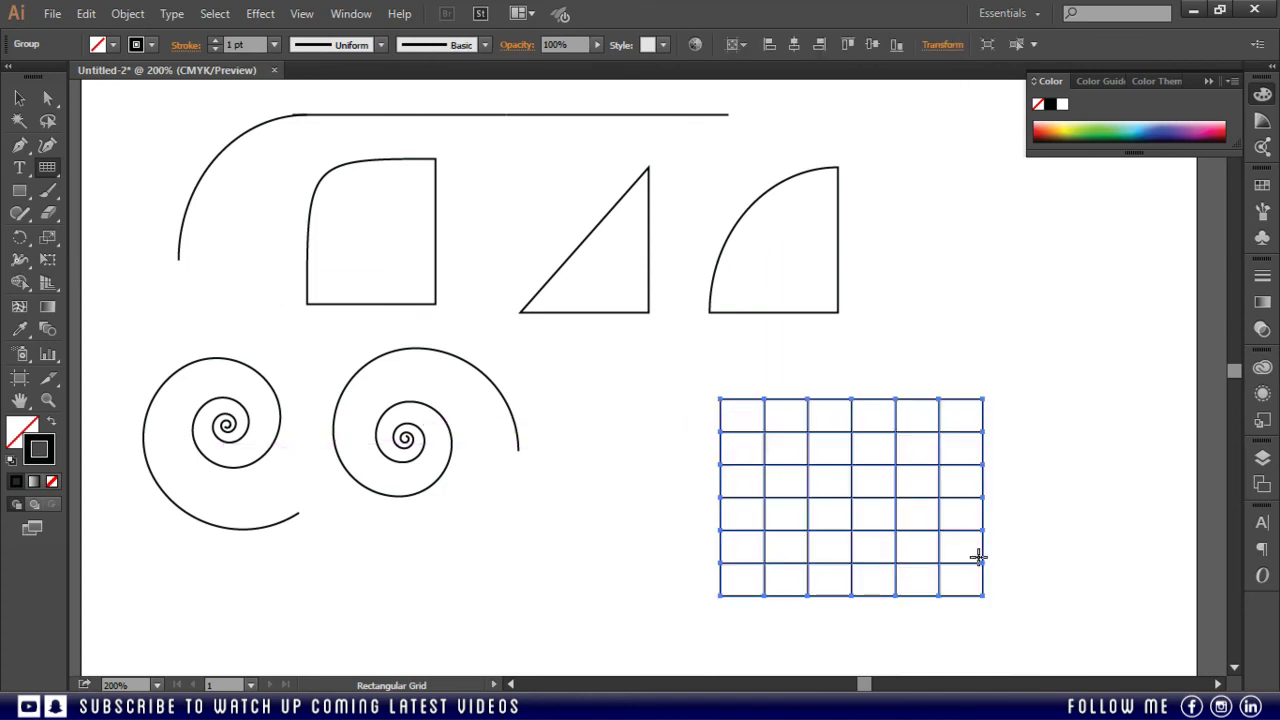
click(19, 97)
click(1128, 577)
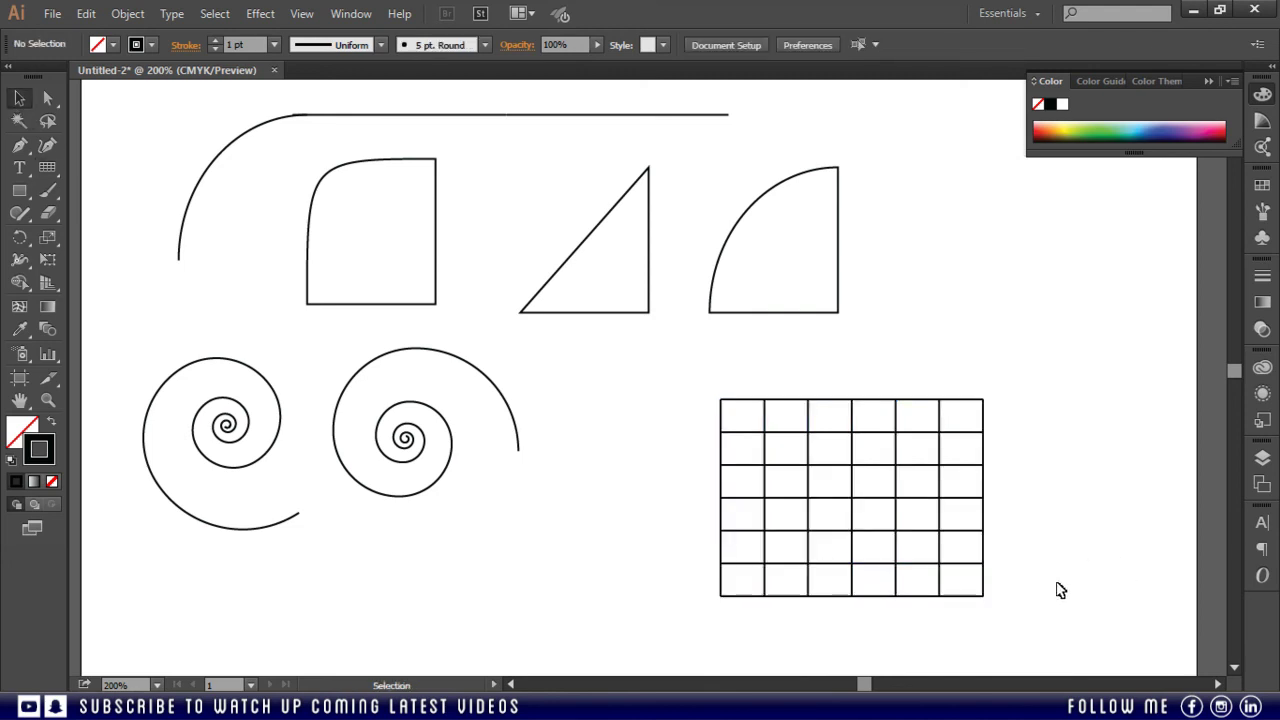
drag(923, 545, 1108, 349)
drag(895, 455, 895, 455)
click(610, 482)
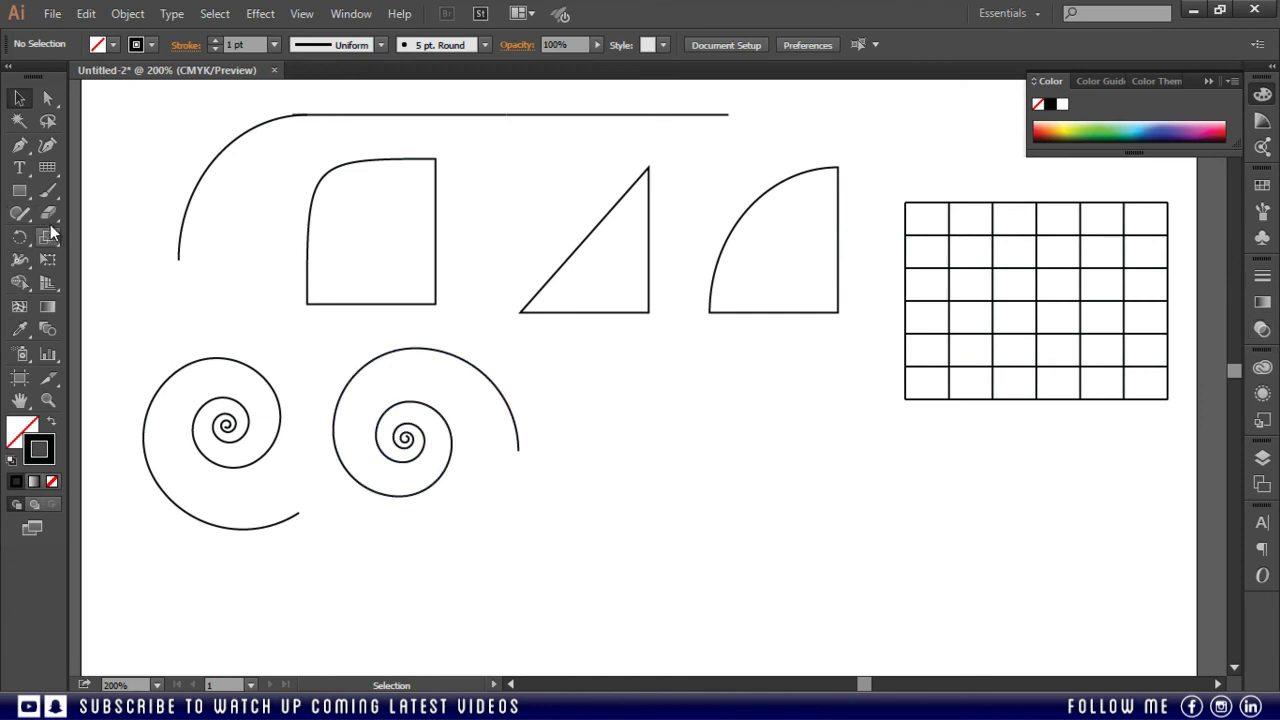
Step: Create a 2x2 rectangular grid with 1 horizontal and 1 vertical divider
click(47, 172)
click(662, 434)
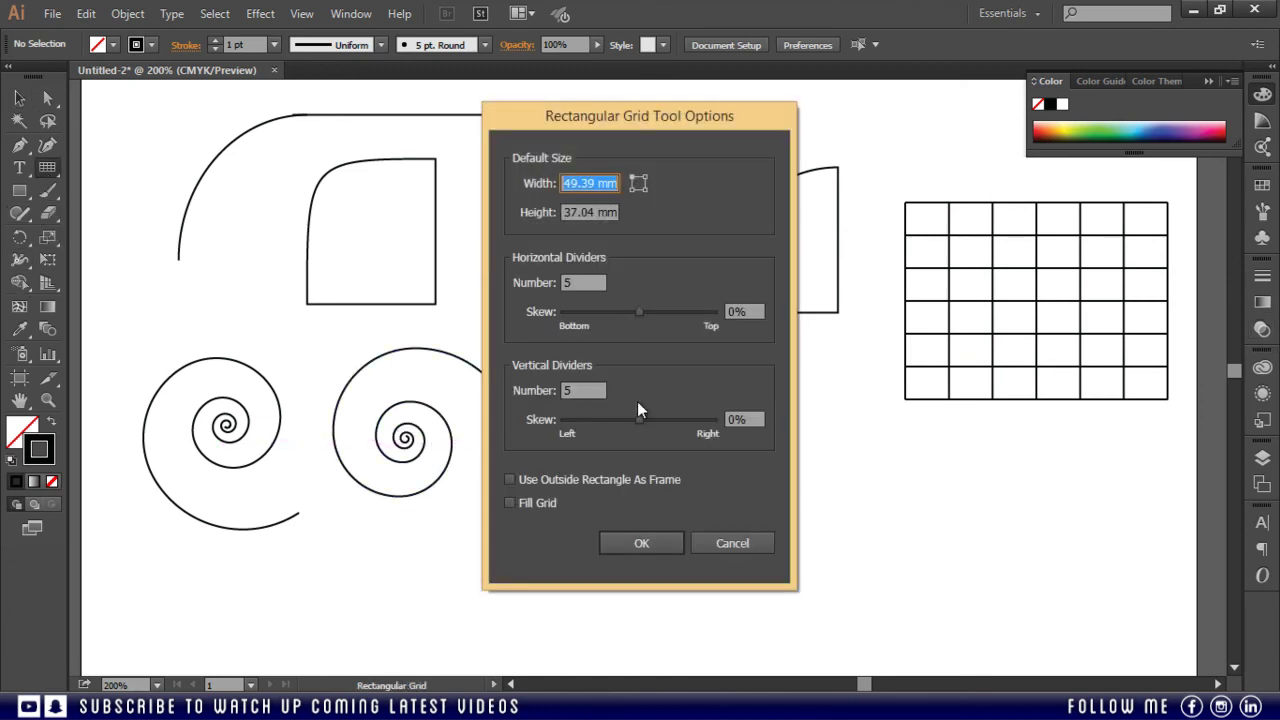
double_click(591, 282)
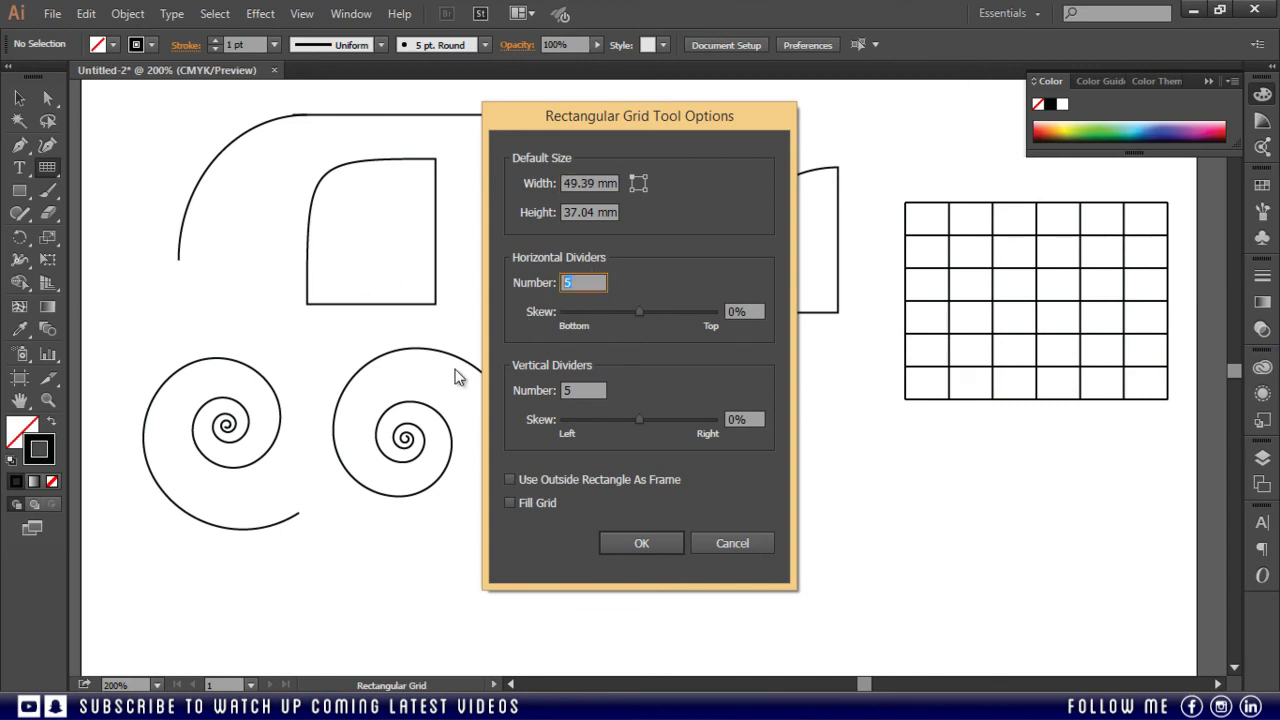
text(1)
double_click(575, 391)
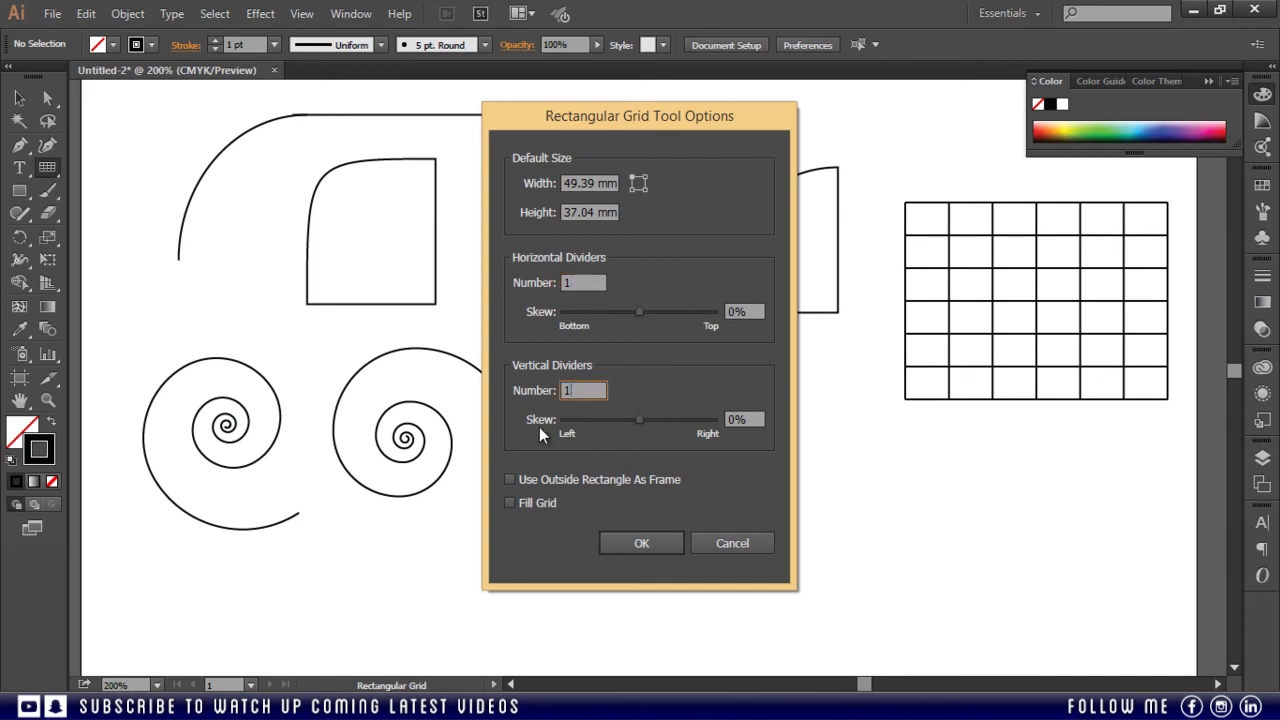
click(640, 545)
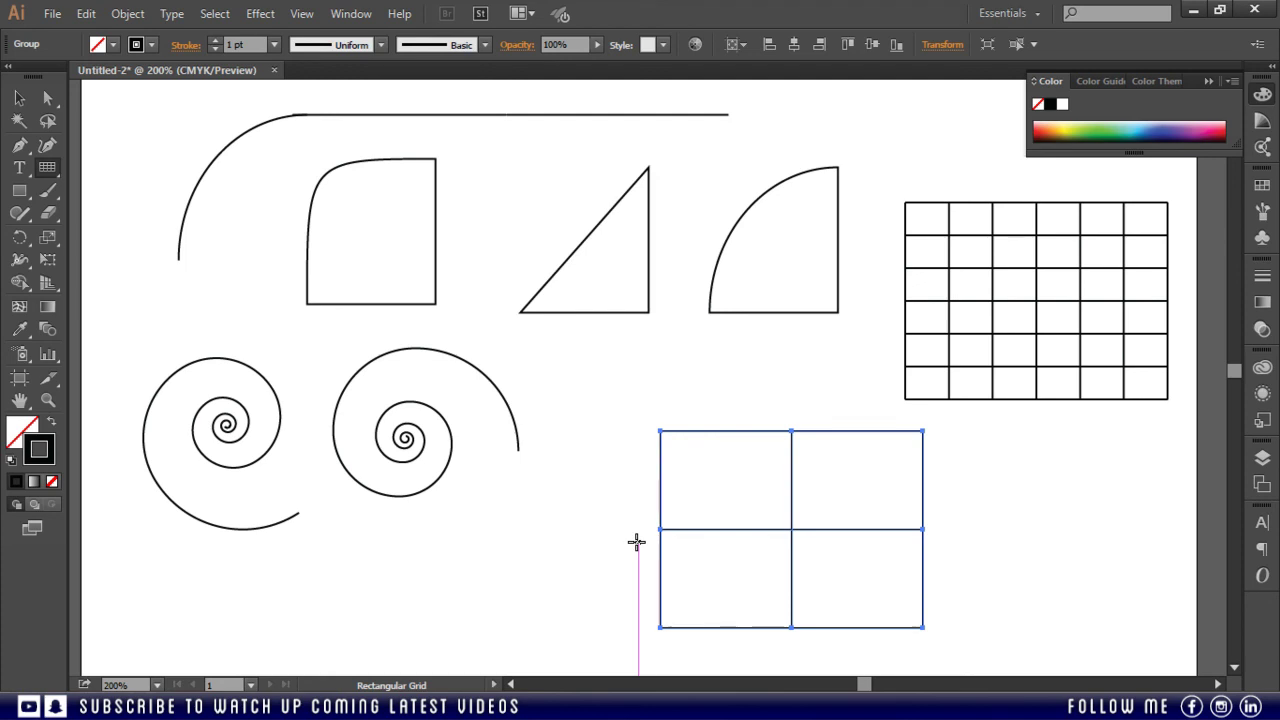
Step: Place the 2x2 outline grid under the large grid
click(19, 97)
click(1041, 497)
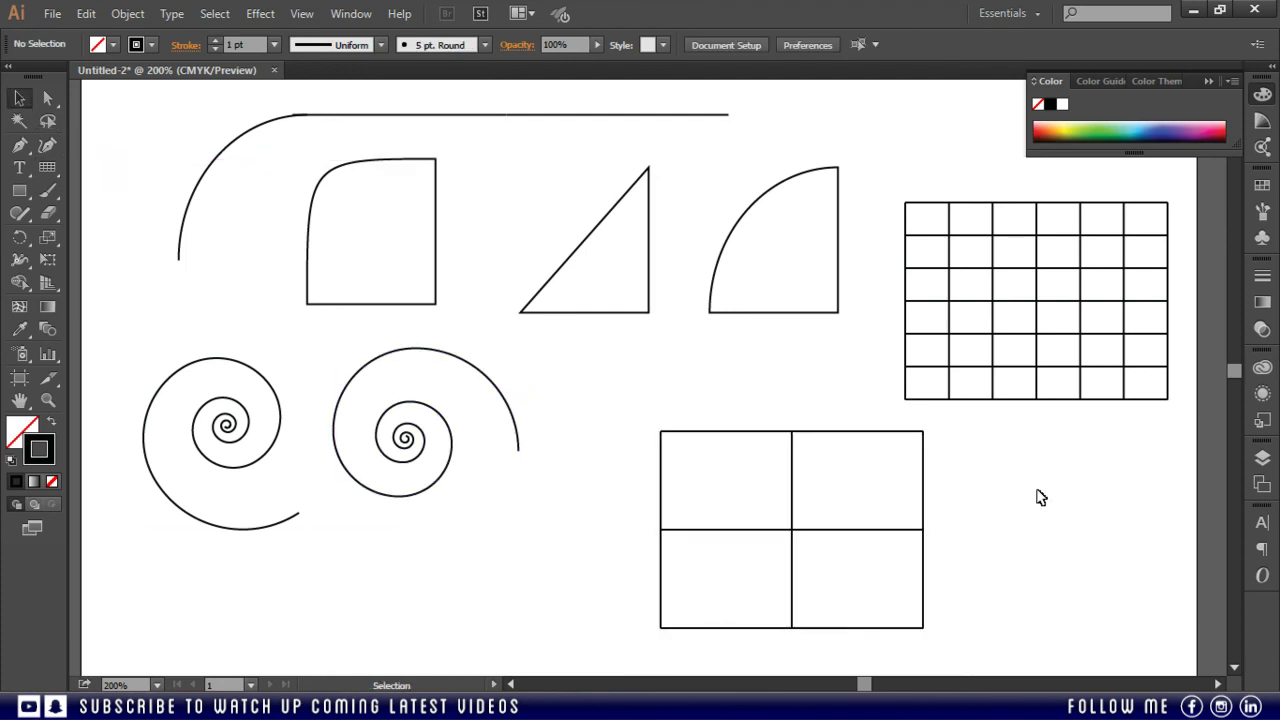
drag(549, 356, 893, 642)
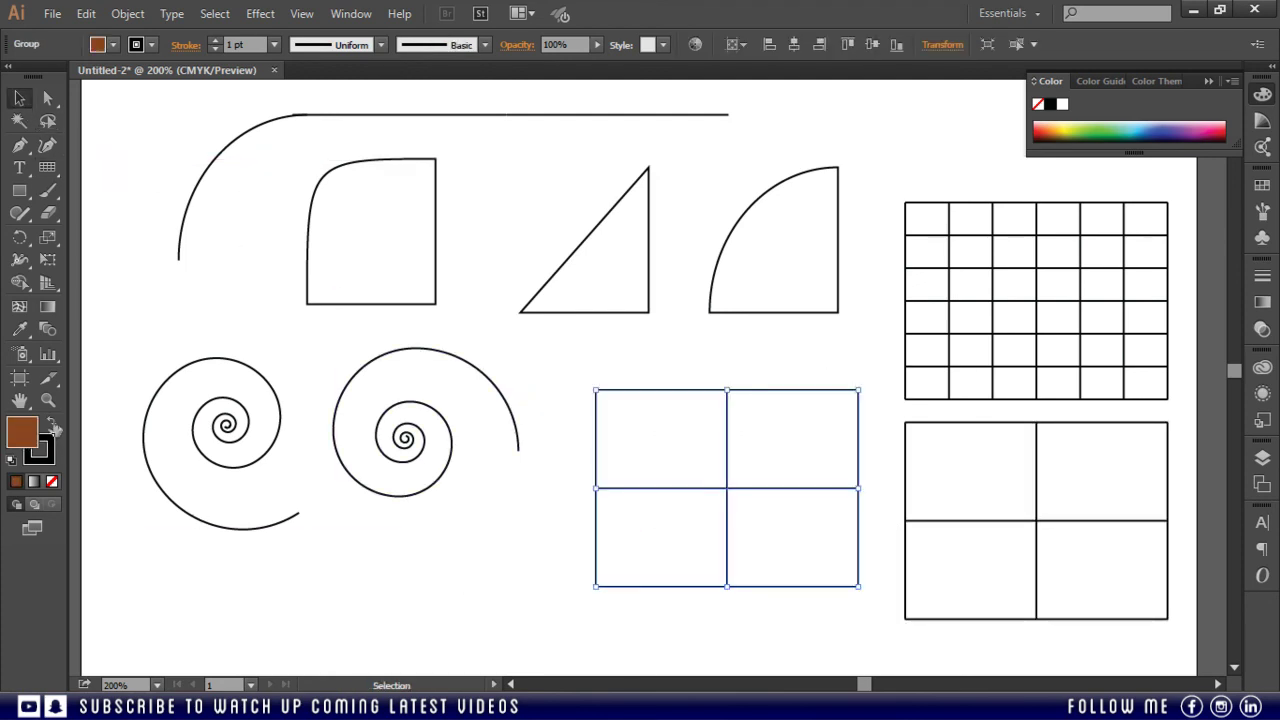
click(368, 491)
Step: Create a brown-filled 2x2 grid framed by its outside rectangle and move it to the canvas centre
click(47, 167)
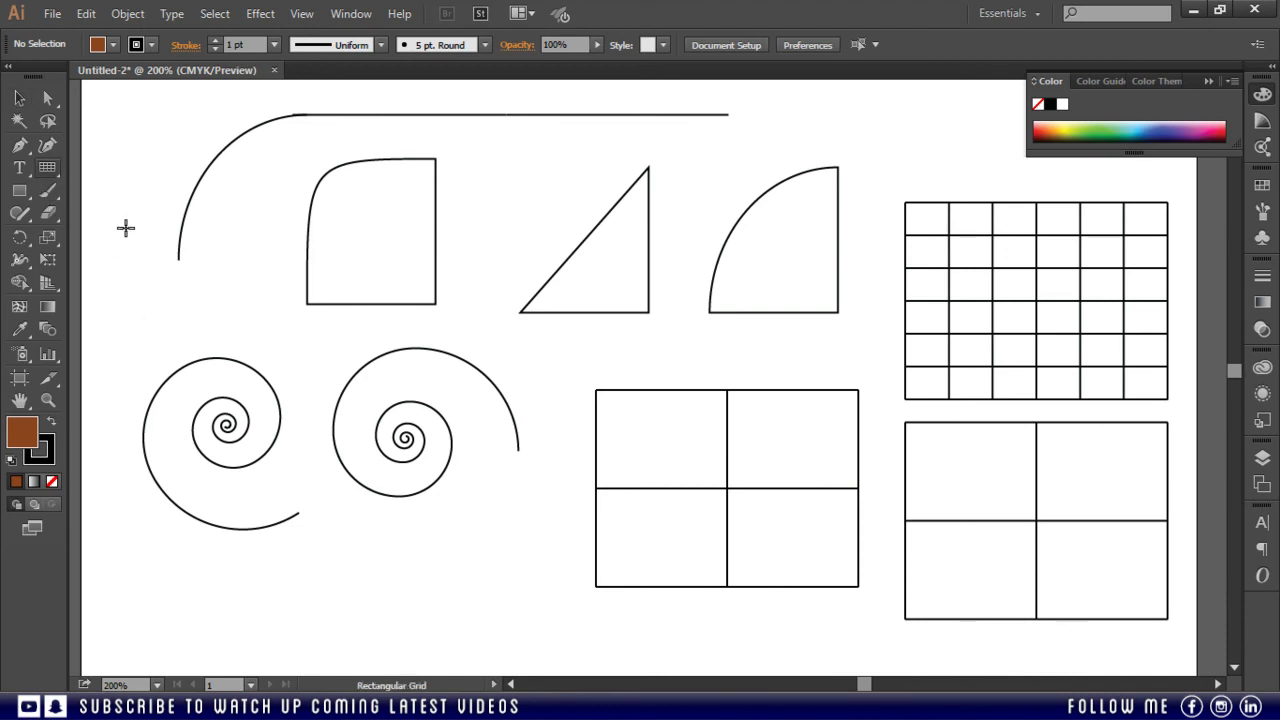
click(509, 536)
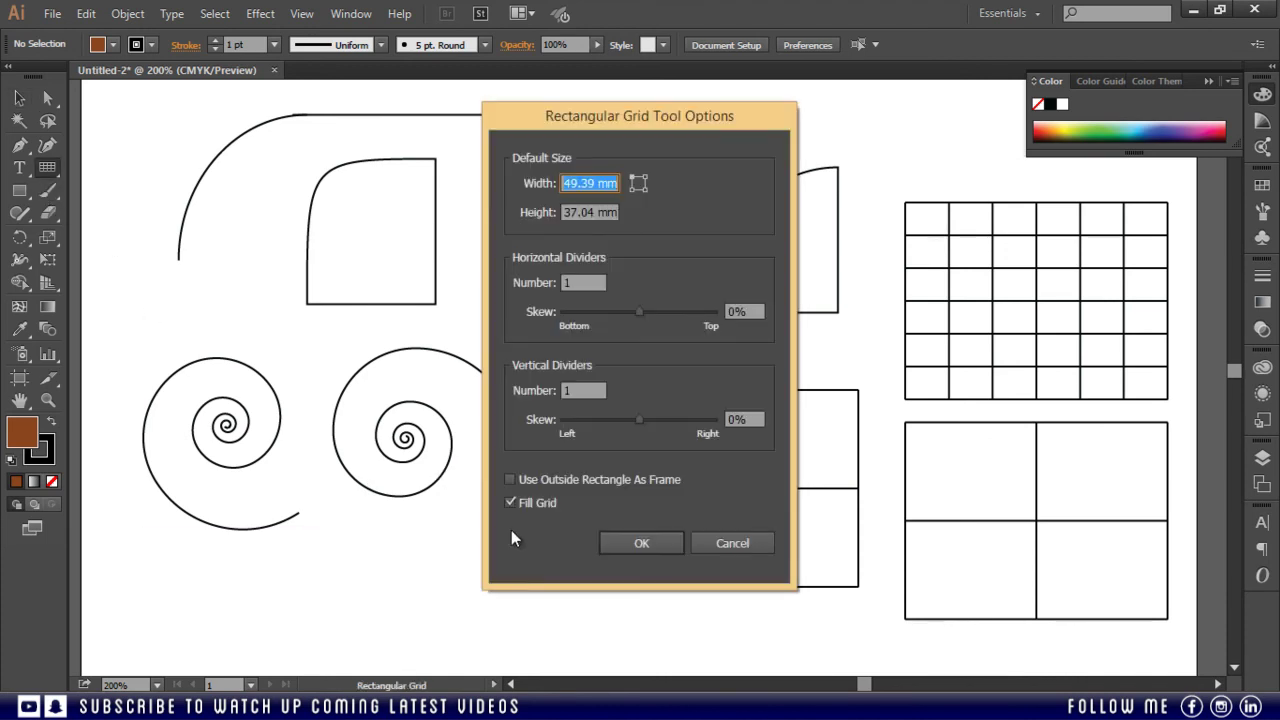
click(511, 480)
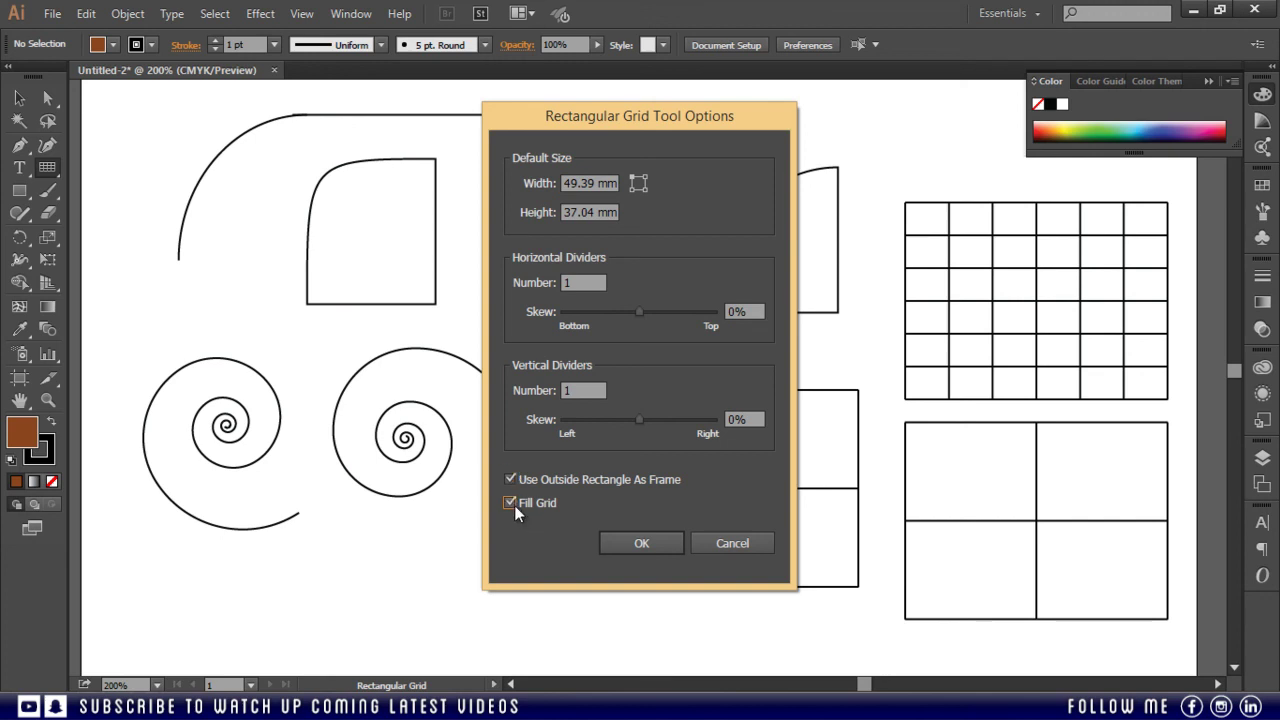
click(641, 543)
drag(616, 533, 754, 425)
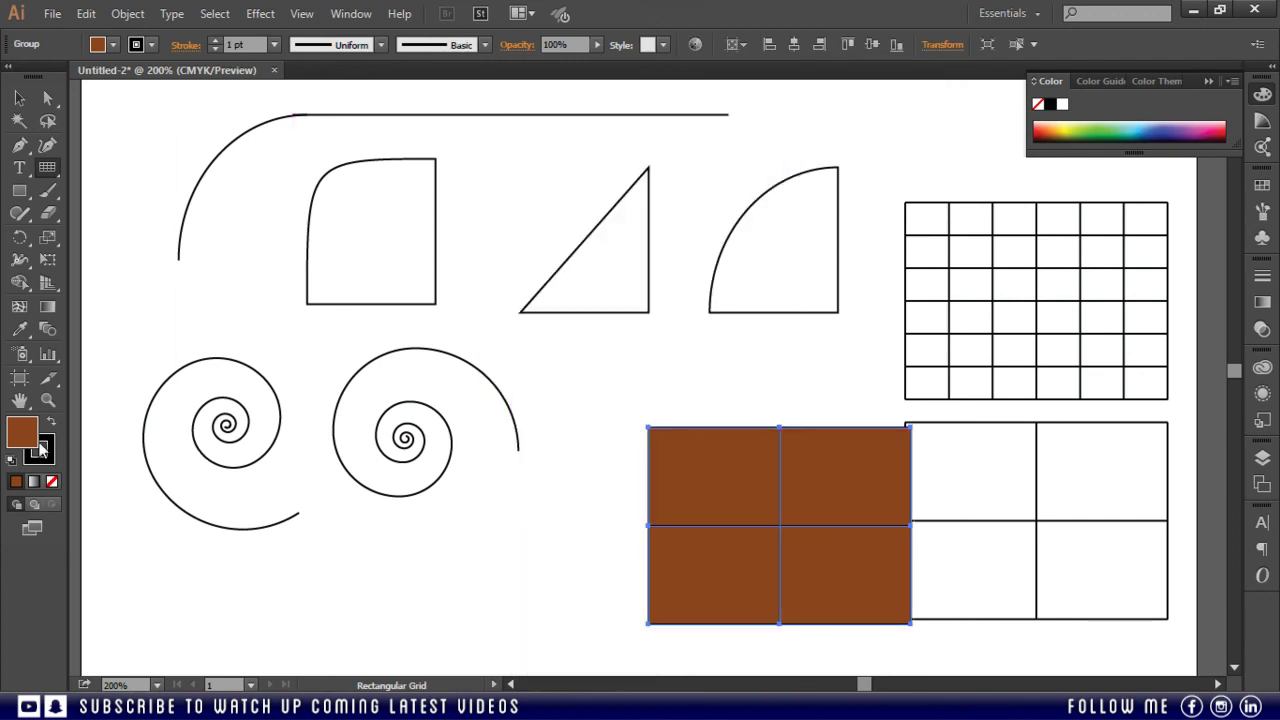
click(28, 98)
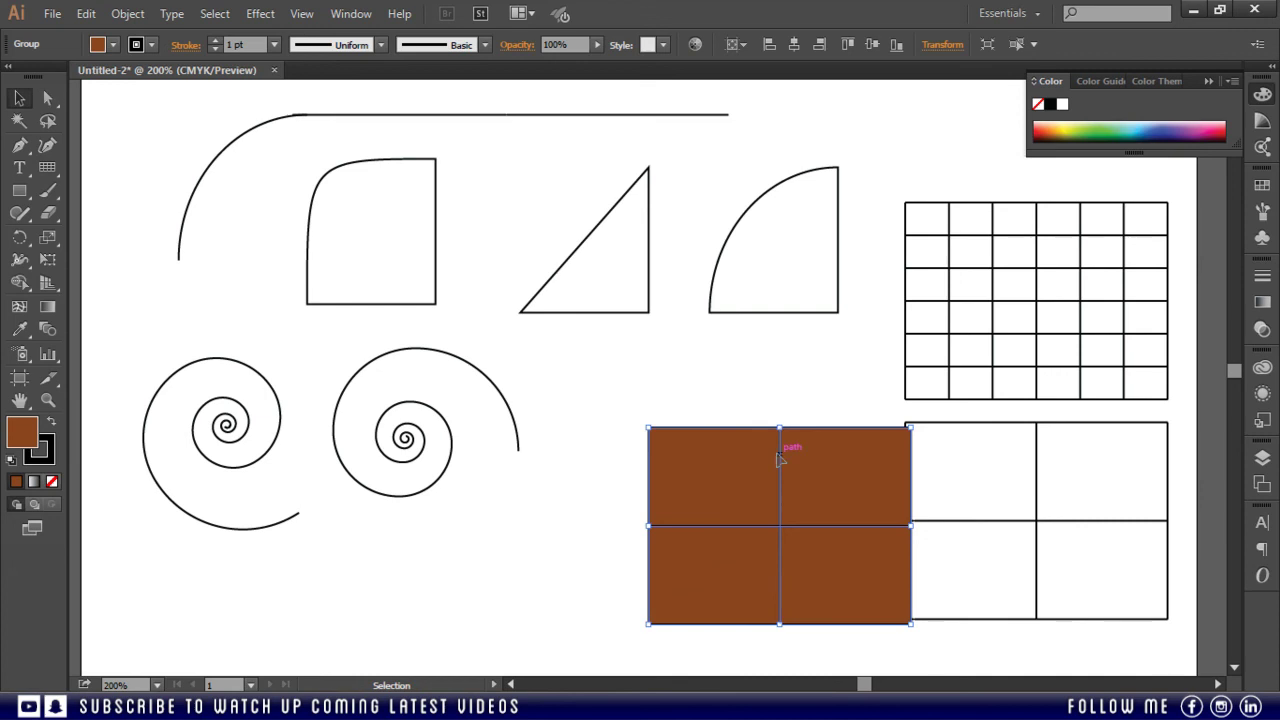
drag(729, 476, 543, 491)
click(508, 560)
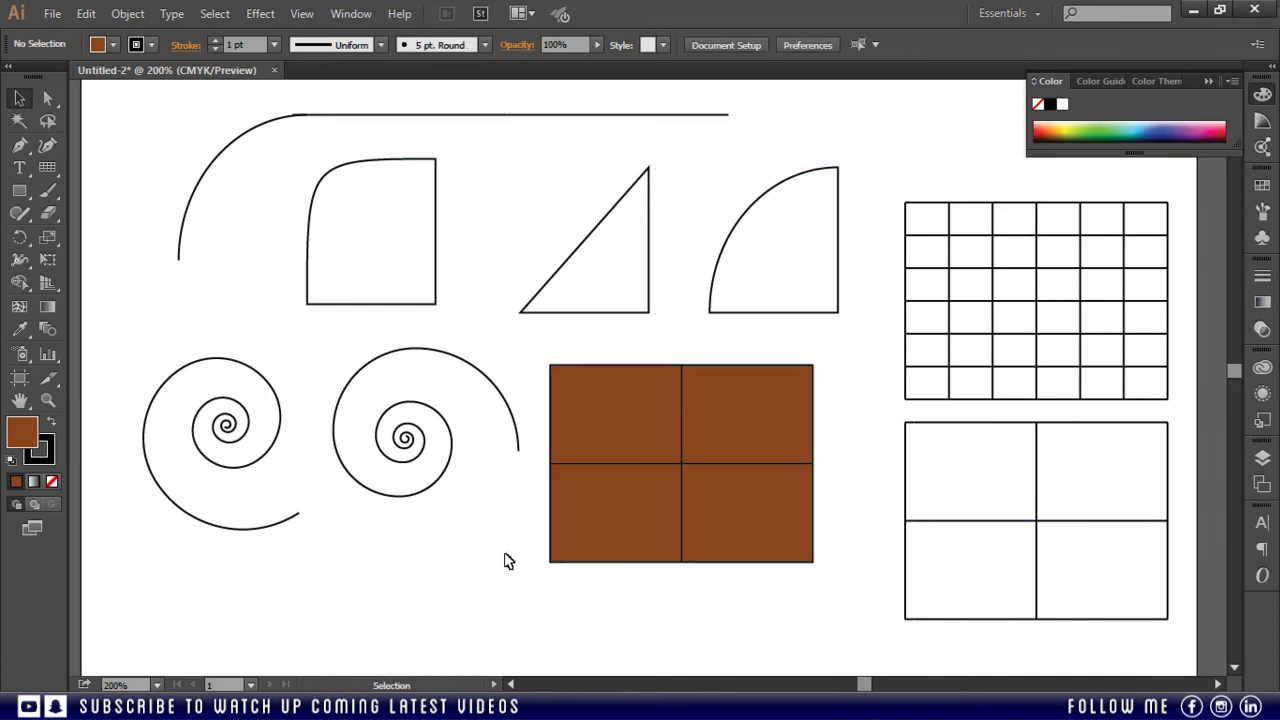
click(632, 416)
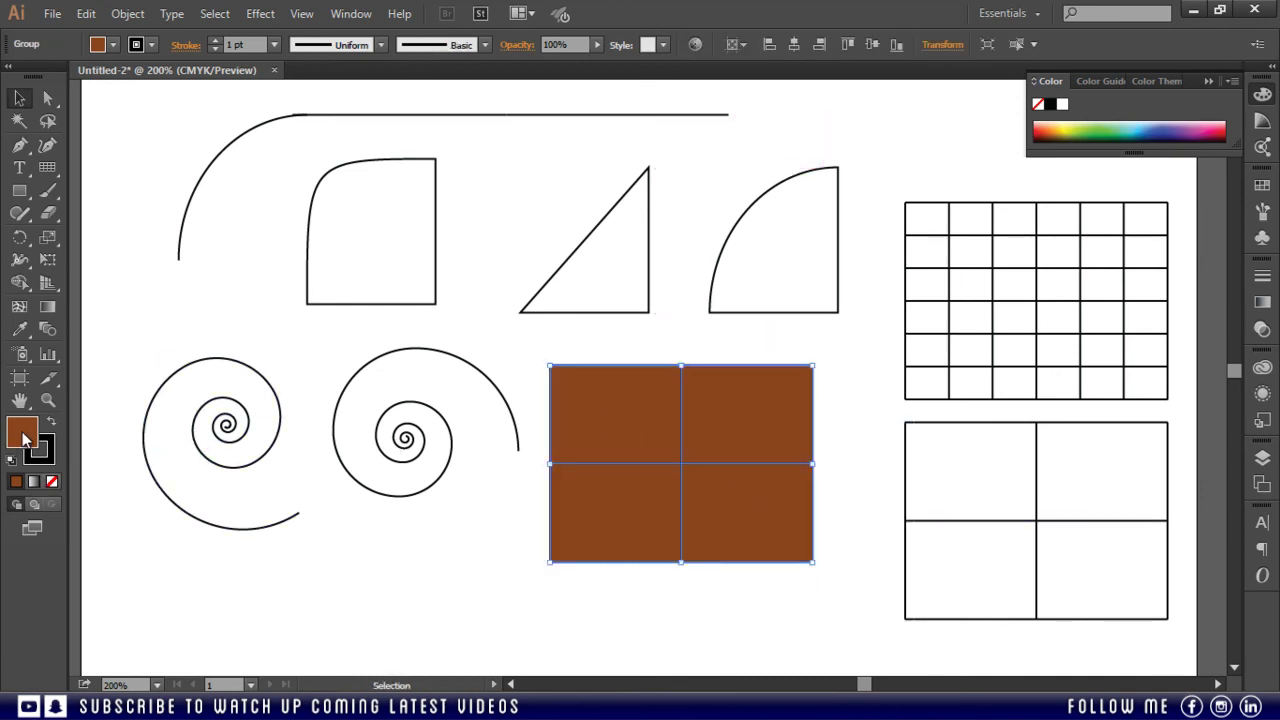
Step: Give the centre grid a black fill and a white stroke
double_click(24, 436)
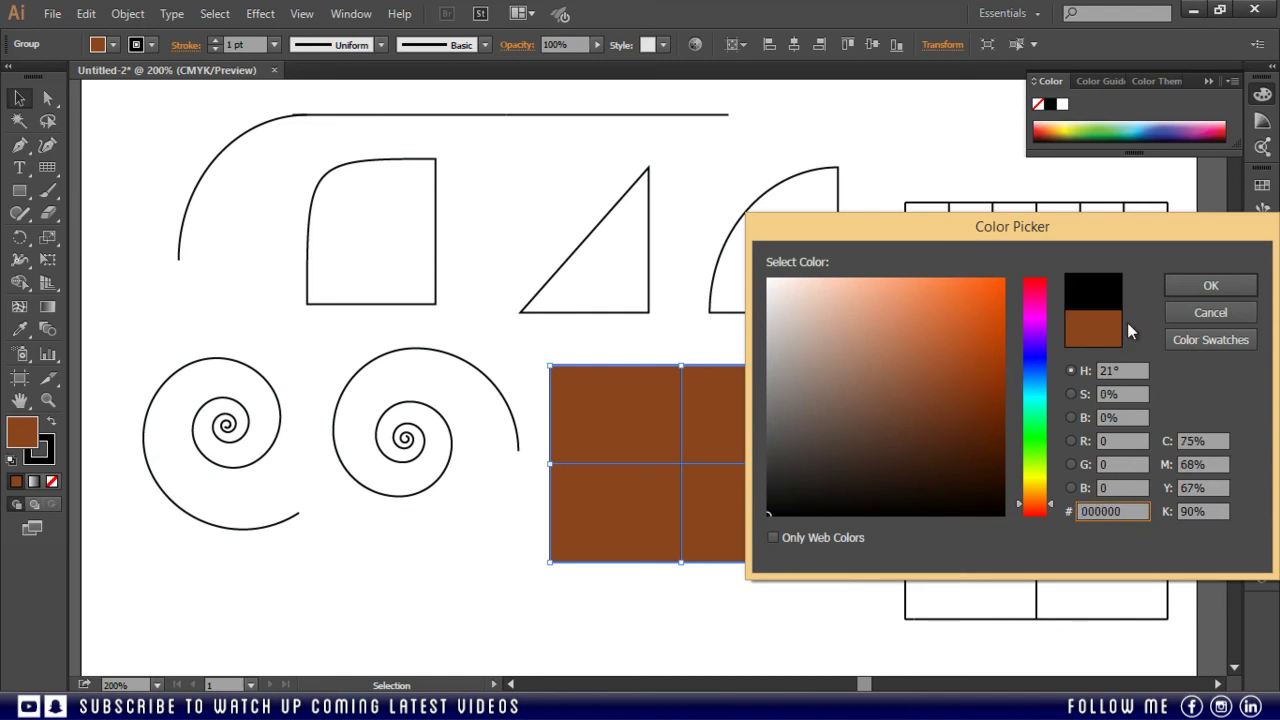
click(1208, 286)
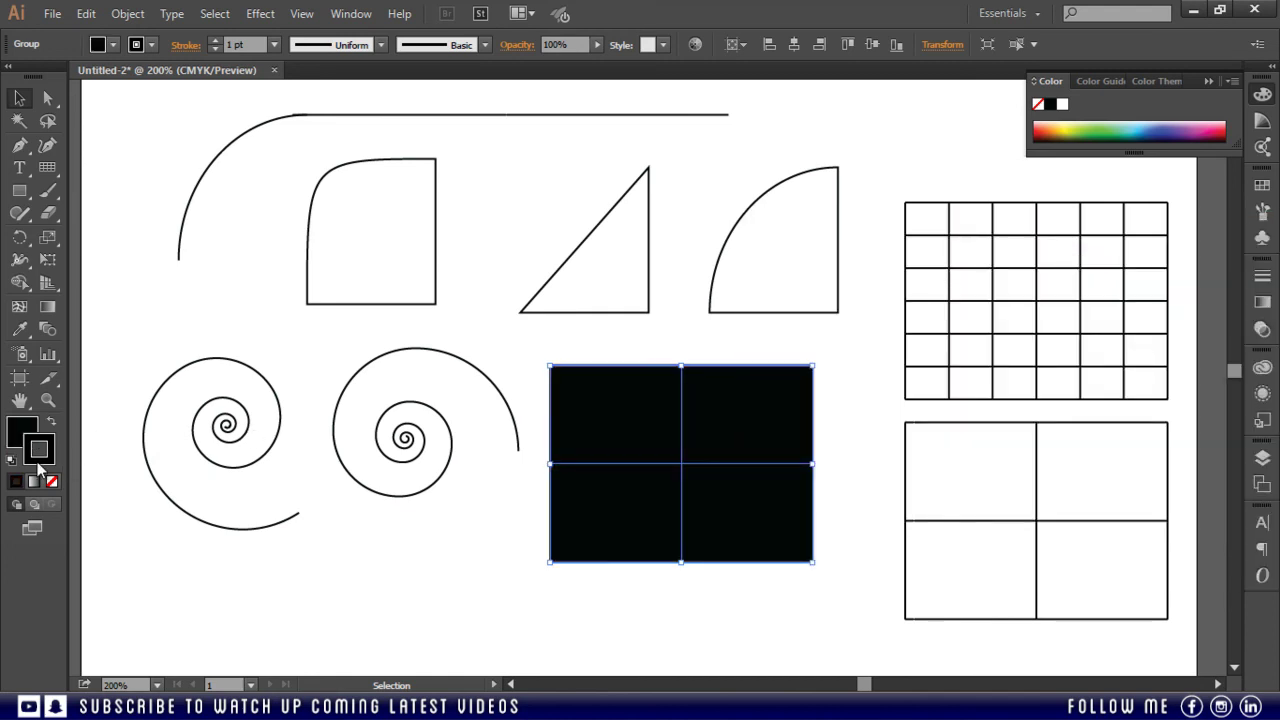
double_click(24, 436)
drag(812, 398, 789, 488)
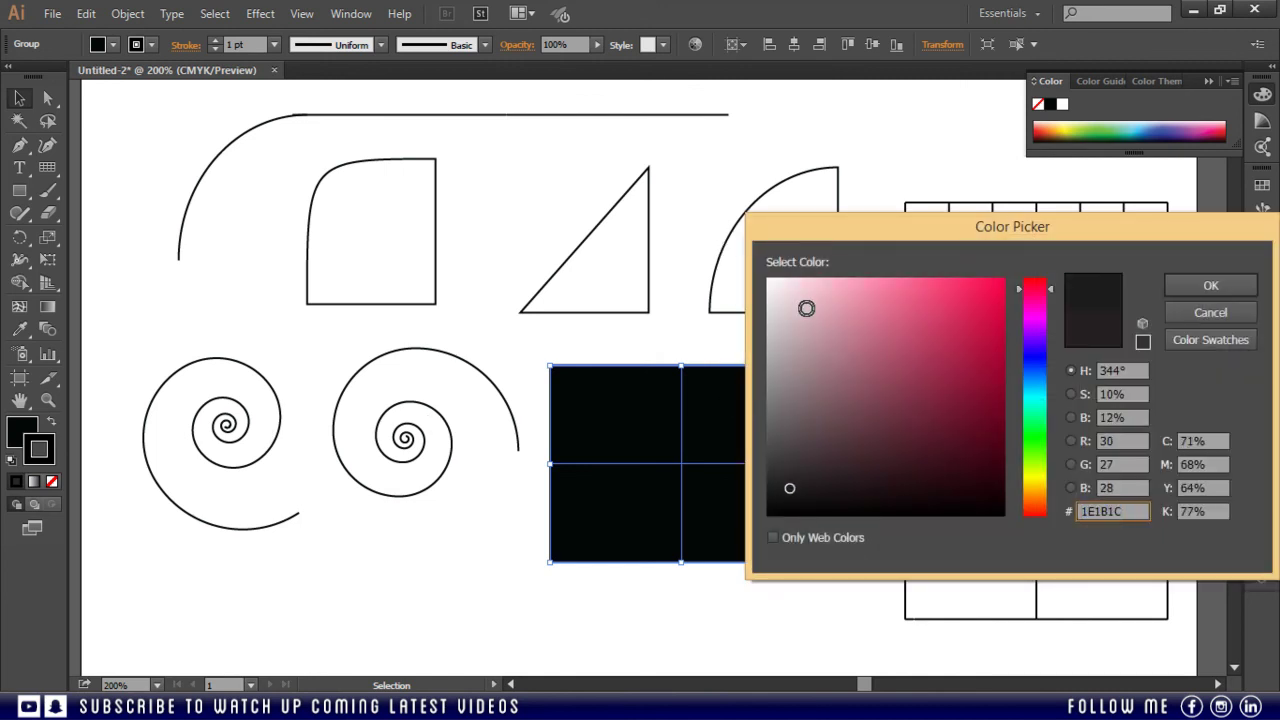
drag(806, 308, 771, 285)
click(1210, 286)
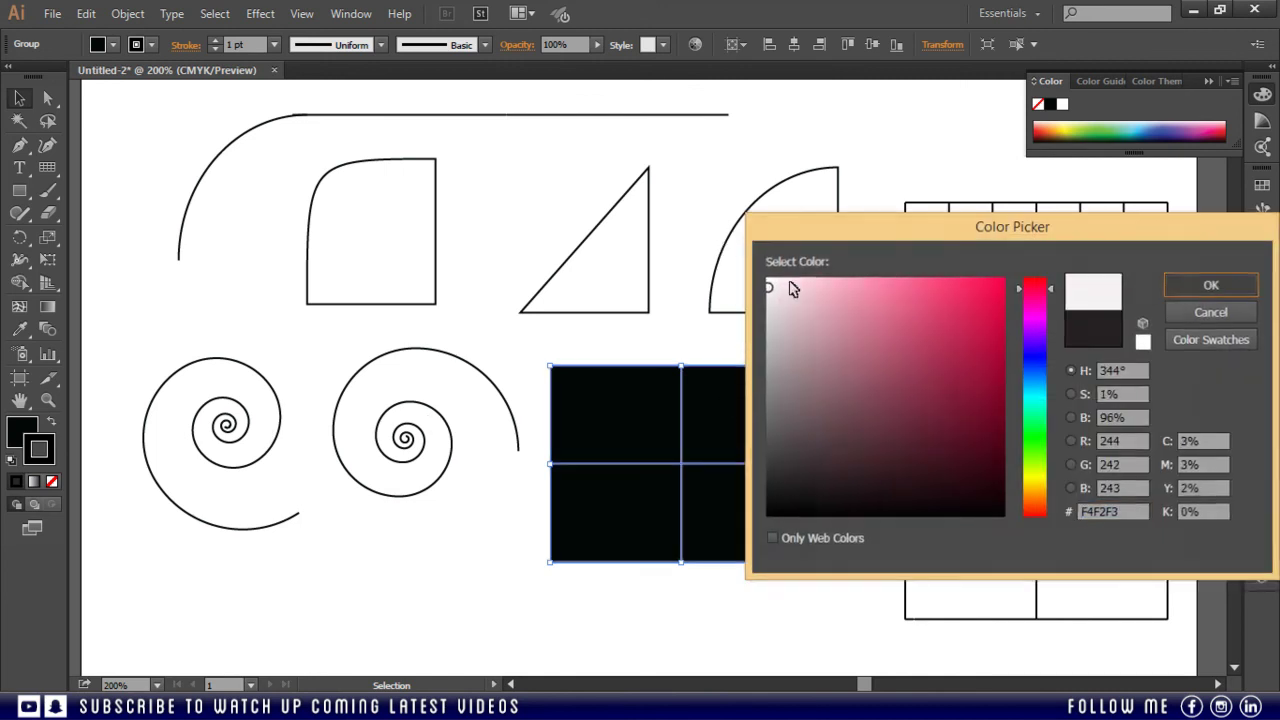
Step: Raise the grid's stroke weight to 5 pt
click(15, 100)
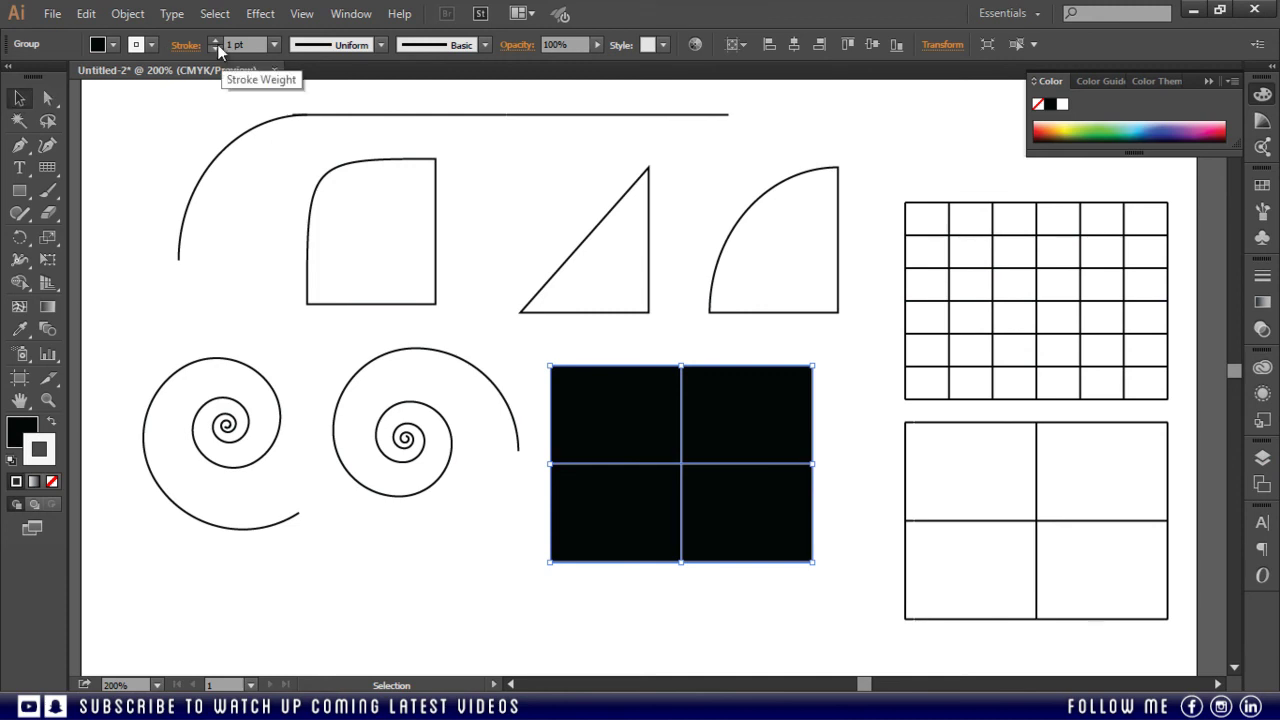
click(214, 41)
click(214, 41)
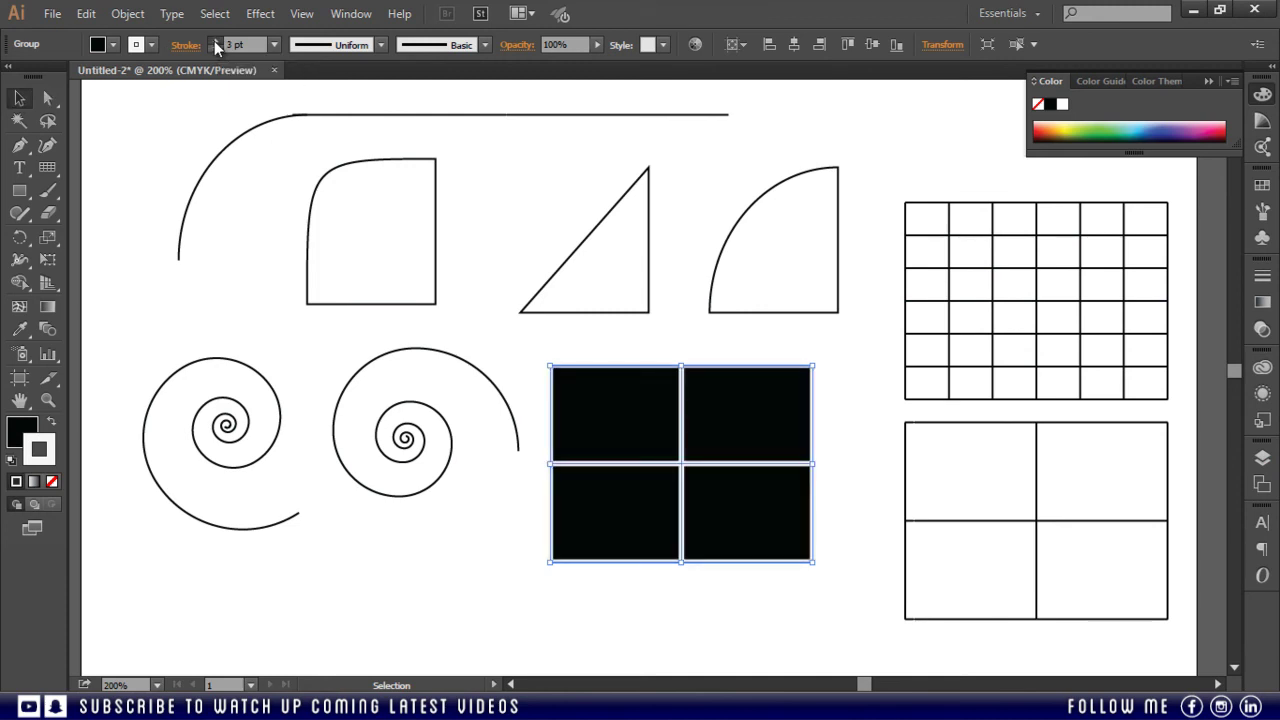
click(214, 41)
click(214, 41)
click(536, 646)
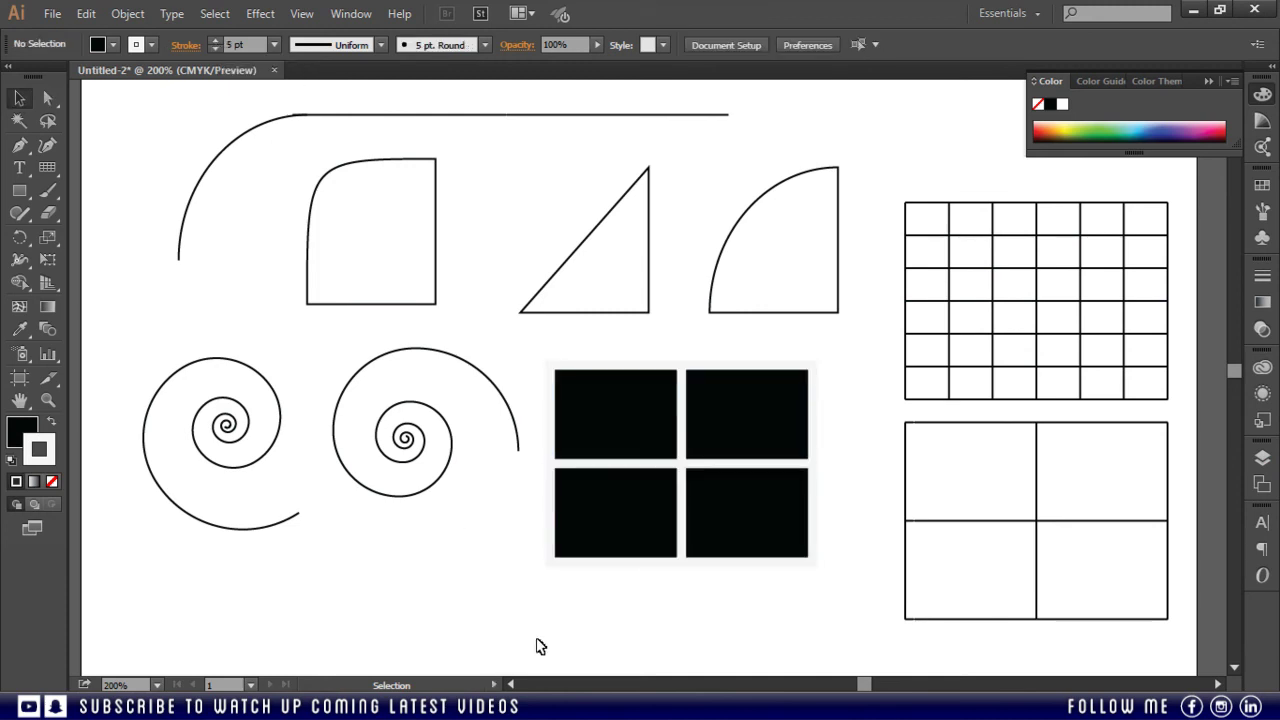
Step: Delete the black grid, the 2x2 outline grid and the 6x6 grid
click(748, 453)
key(Delete)
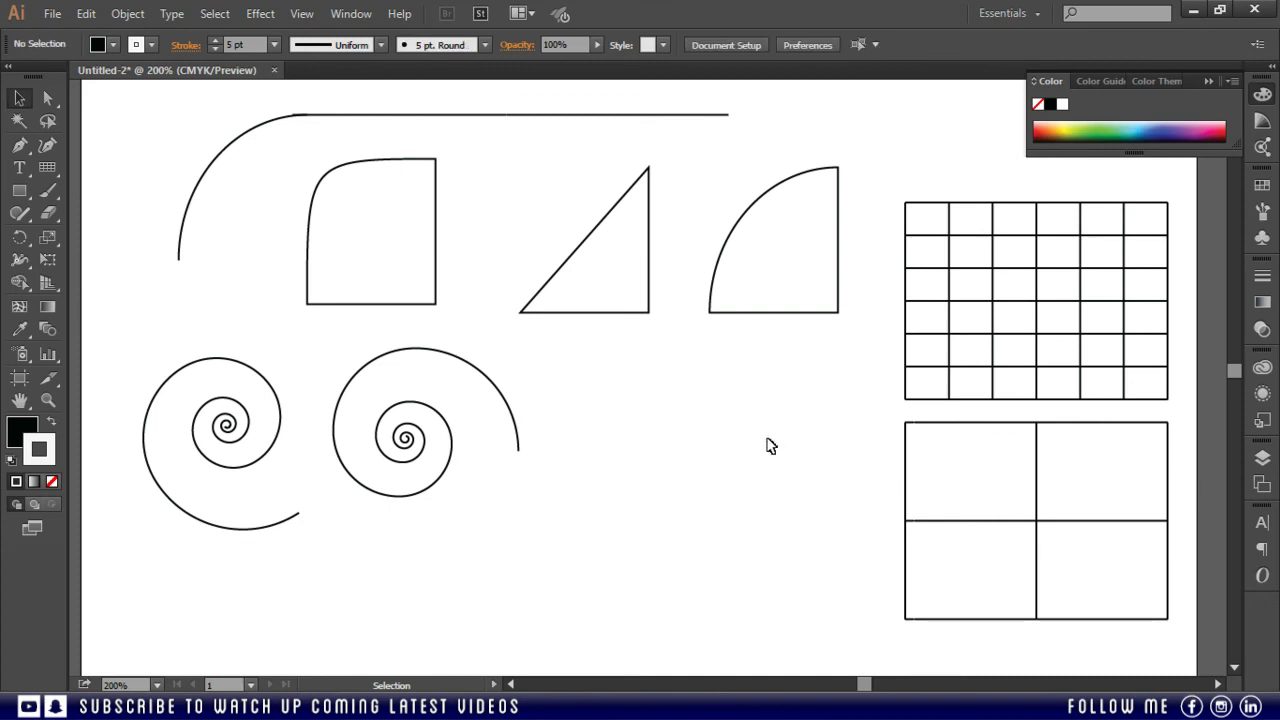
click(988, 425)
key(Delete)
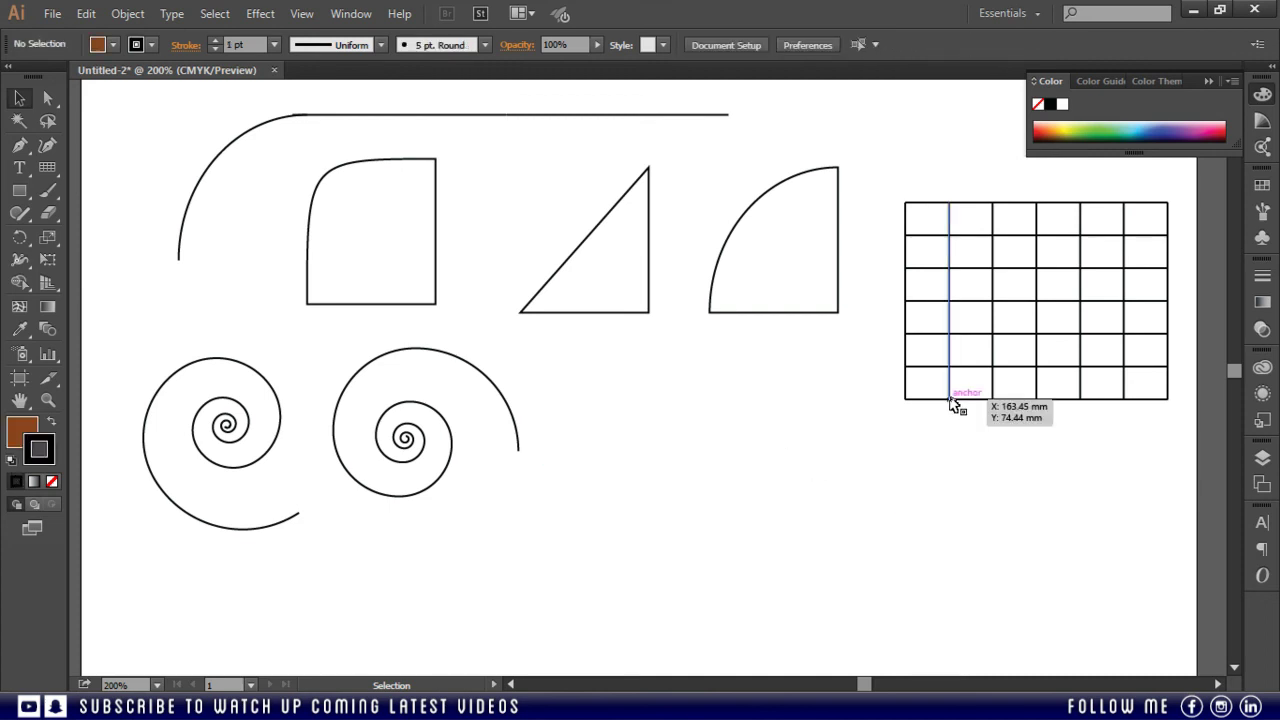
click(951, 399)
key(Delete)
Step: Drag out a polar grid and move it up-left beside the spirals
drag(44, 173, 160, 260)
drag(668, 426, 812, 588)
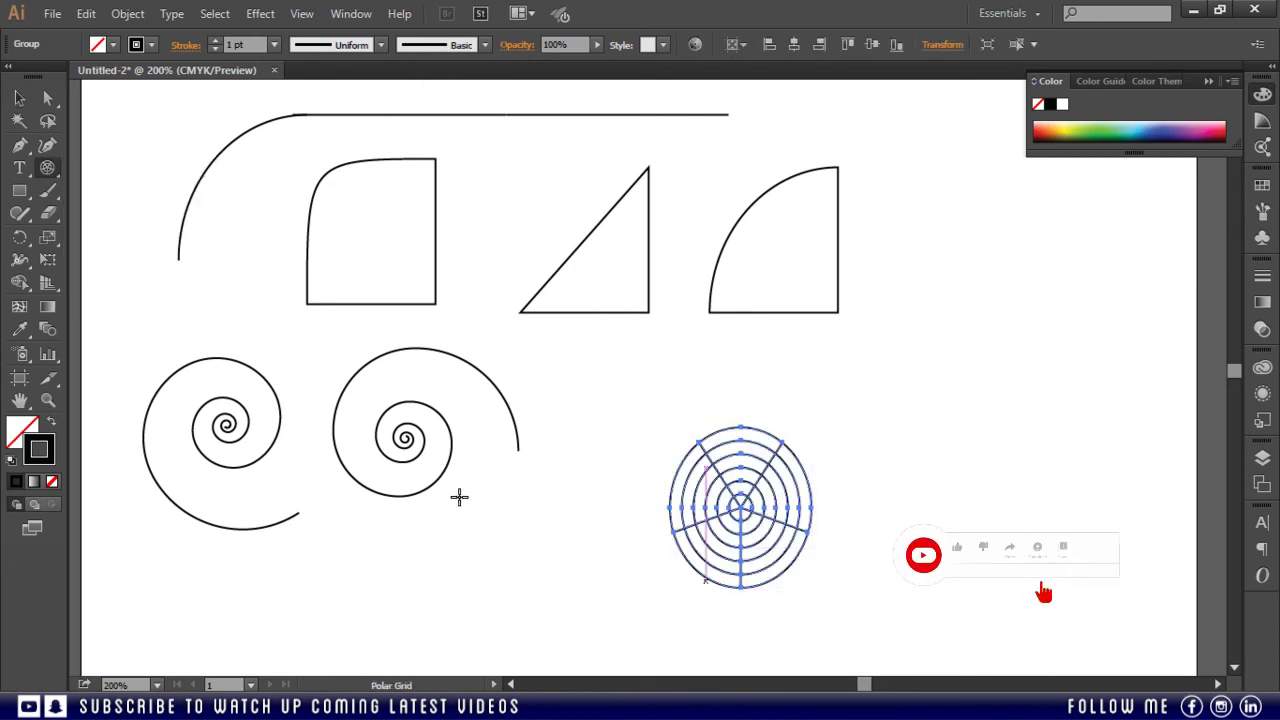
click(19, 97)
click(634, 551)
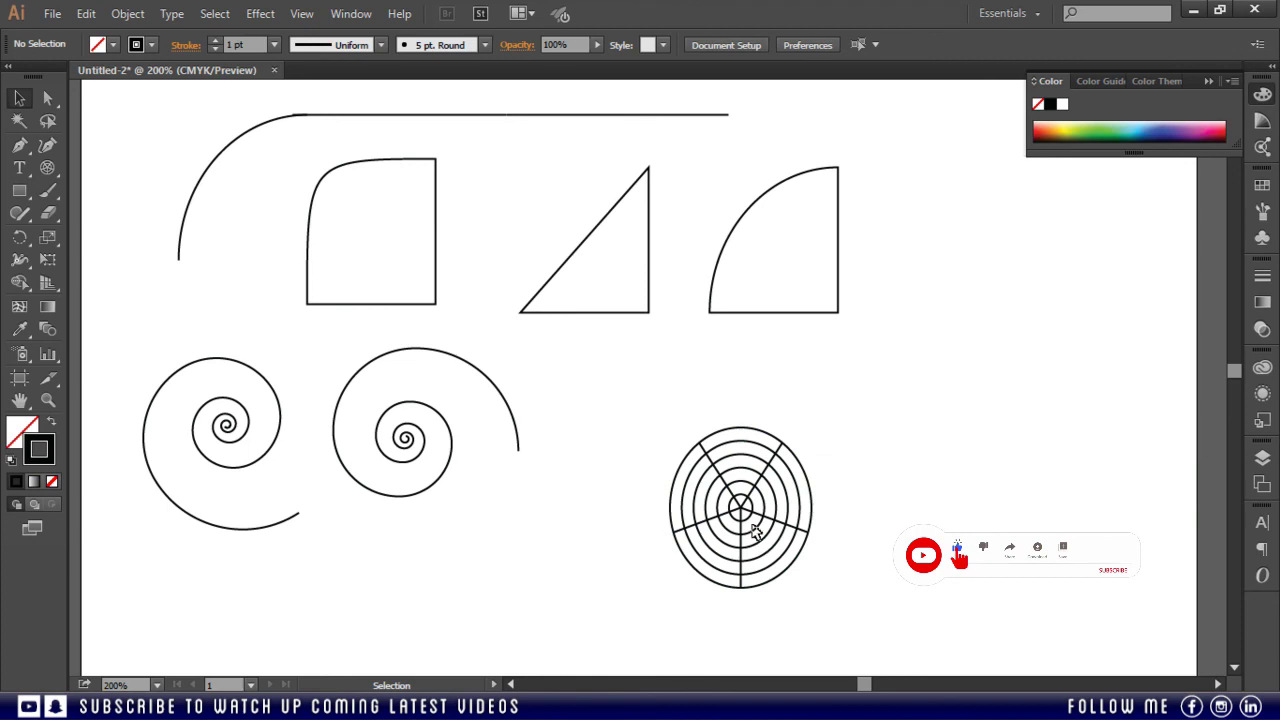
click(803, 557)
click(848, 560)
drag(883, 410, 620, 631)
drag(802, 530, 690, 450)
click(855, 493)
click(47, 145)
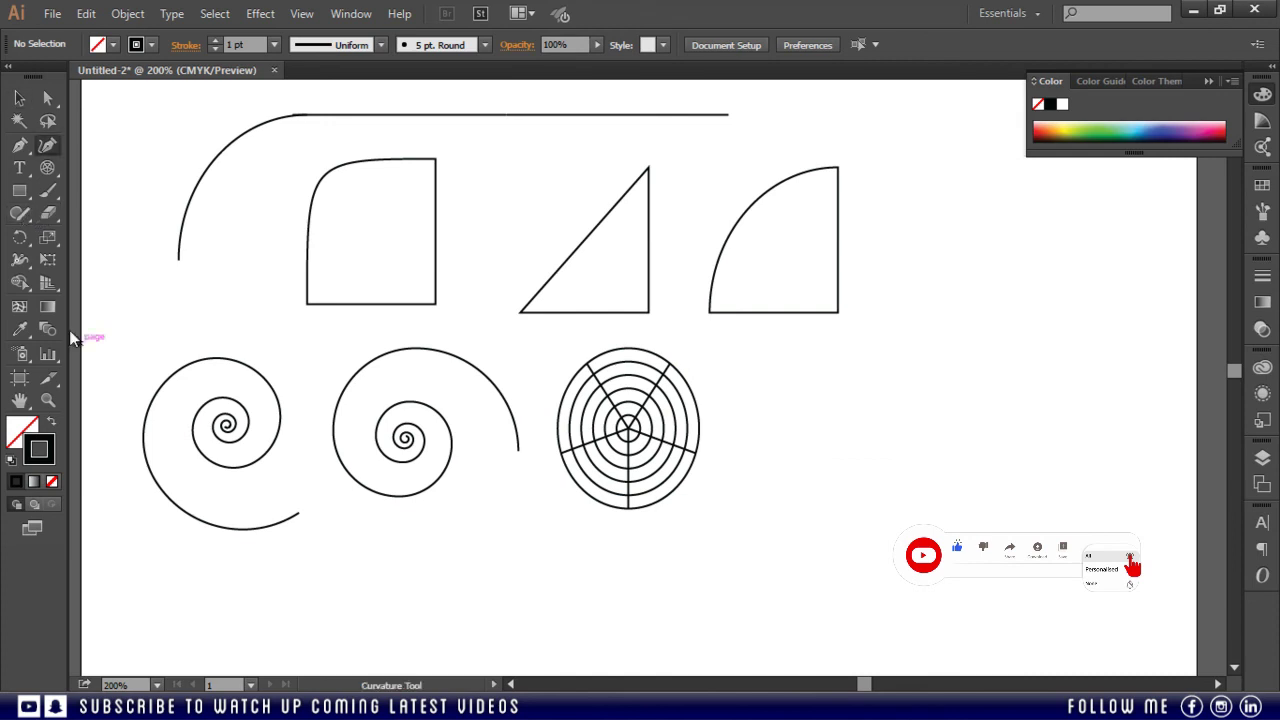
click(61, 178)
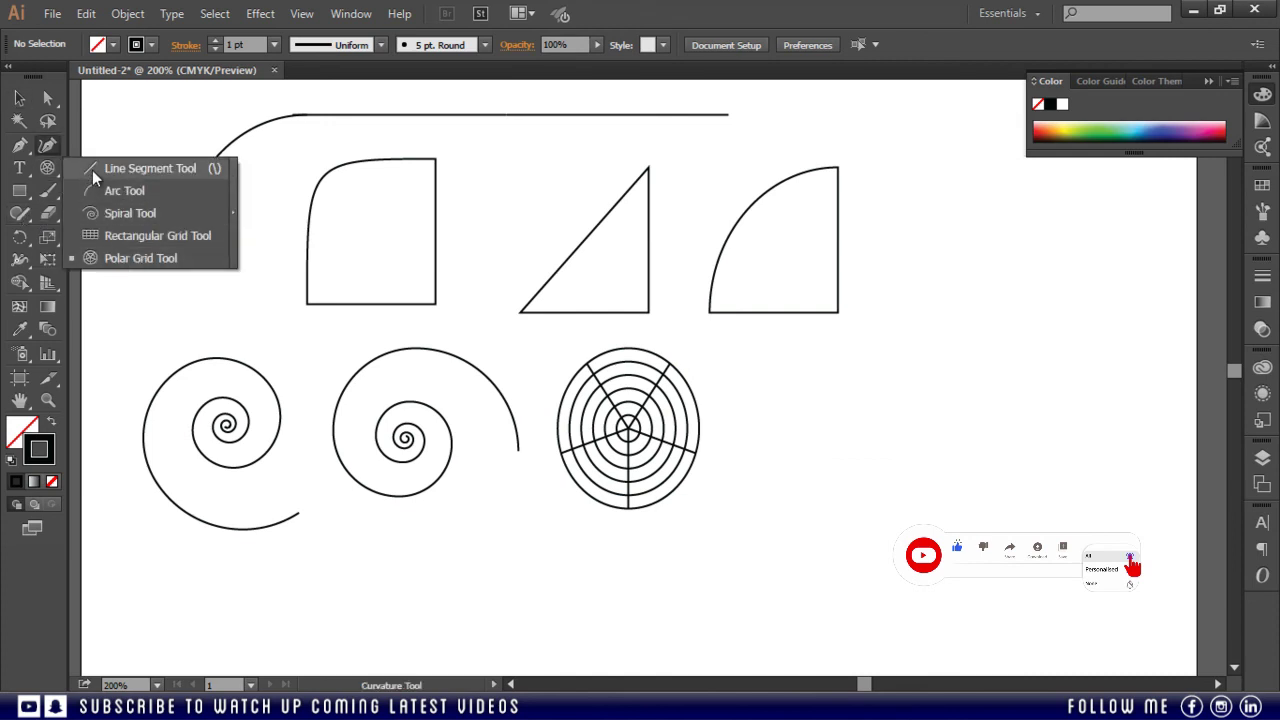